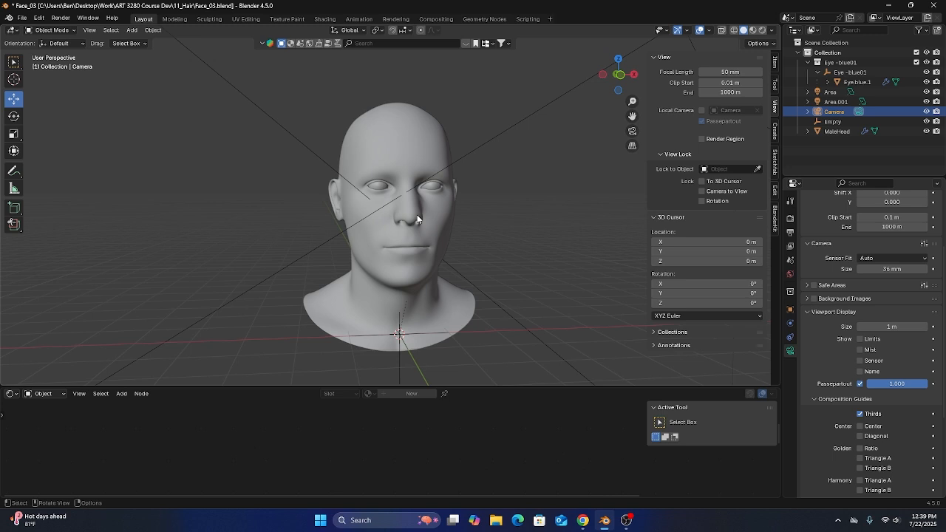
Select the male head and add a vertex group named Side_Head.
middle_click_drag(417, 214, 331, 171)
left_click(410, 176)
key("KP_Decimal")
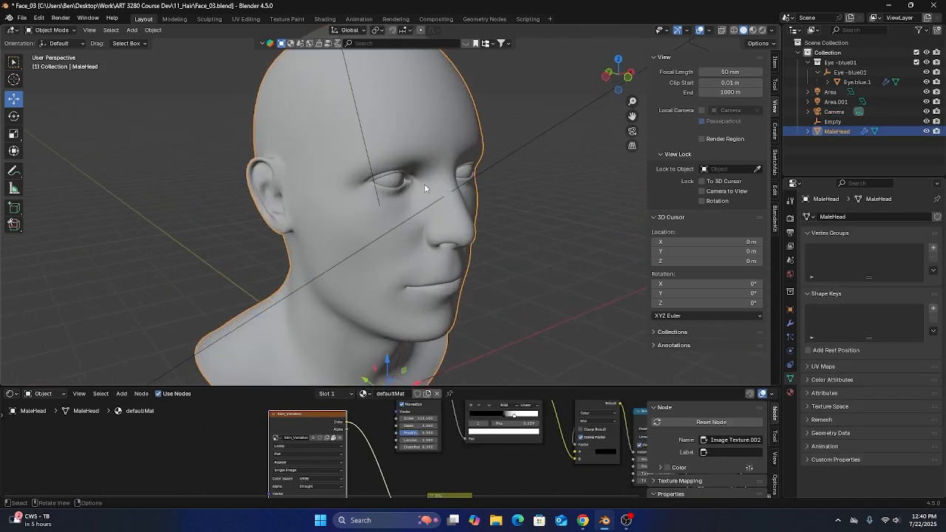
middle_click_drag(424, 184, 404, 184)
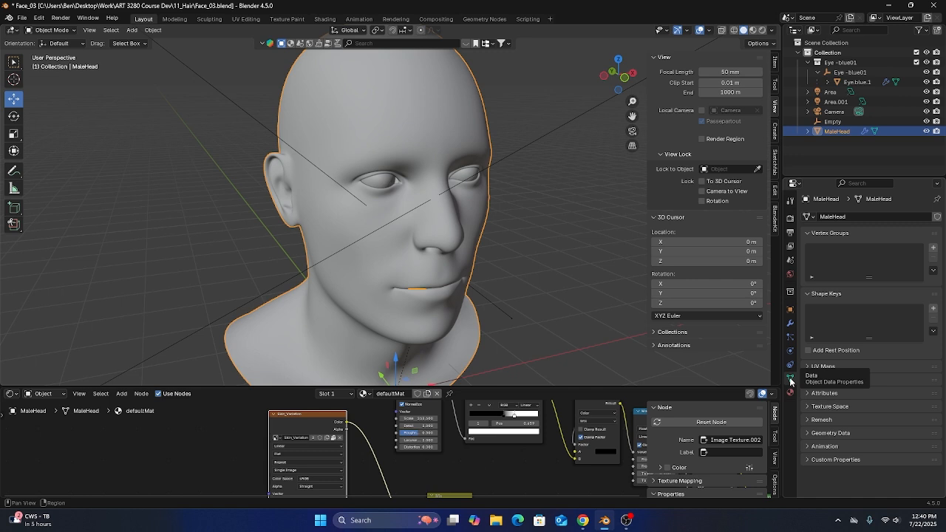
left_click(933, 248)
double_click(827, 251)
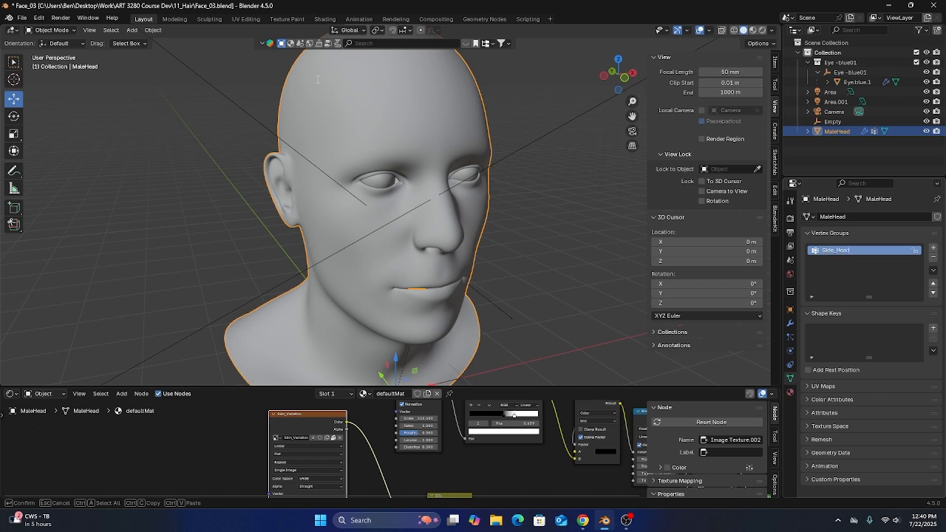
Switch to Weight Paint mode and paint the Side_Head group at full weight from the sideburns back above the ears.
left_click(44, 31)
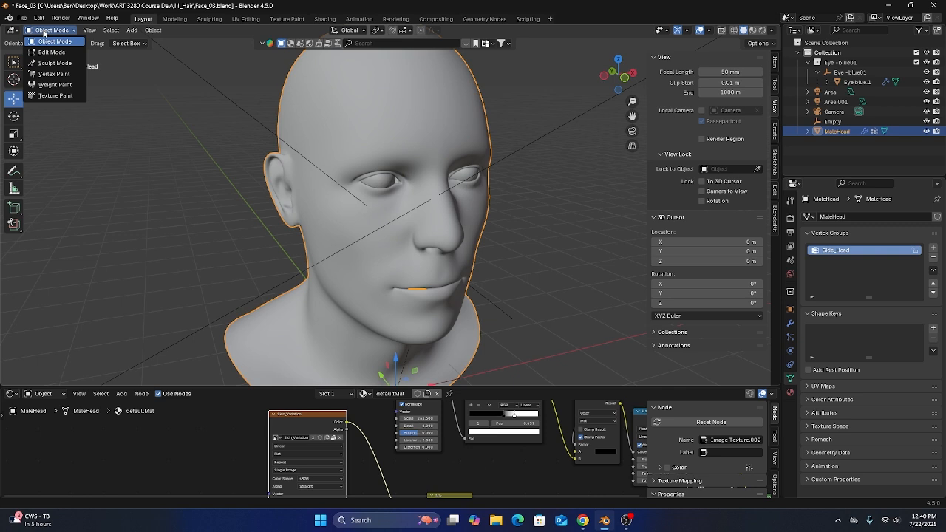
left_click(55, 85)
middle_click_drag(248, 285, 339, 298)
scroll(318, 210, "up", 2)
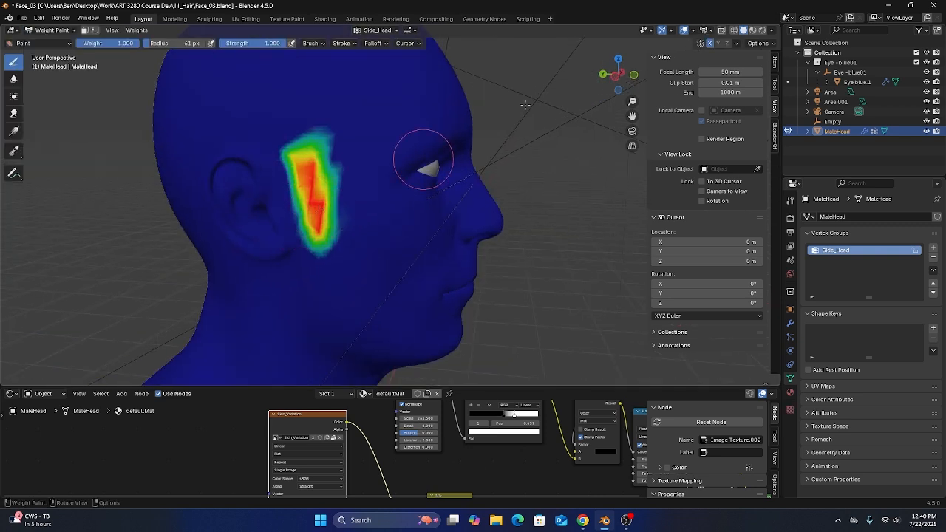
scroll(344, 243, "up", 1)
middle_click_drag(344, 243, 441, 306, "shift")
mouse_move(403, 222)
left_mouse_down()
mouse_move(387, 180)
mouse_move(367, 166)
mouse_move(405, 139)
mouse_move(387, 121)
mouse_move(318, 157)
mouse_move(329, 183)
mouse_move(319, 190)
mouse_move(331, 155)
mouse_move(319, 174)
left_mouse_up()
scroll(387, 120, "down", 2)
mouse_move(317, 181)
middle_mouse_down()
mouse_move(348, 158)
mouse_move(522, 169)
middle_mouse_up()
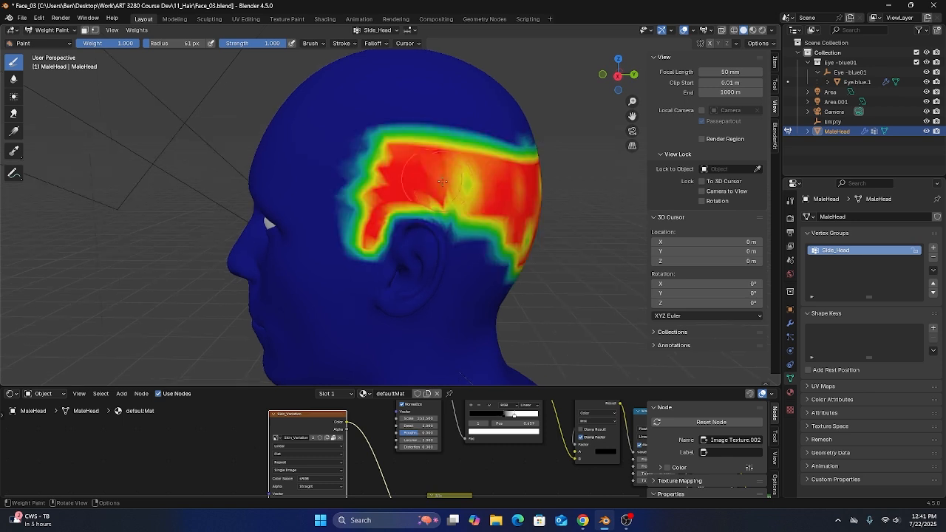
Fill the back of the head with full weight, closing the gaps in the Side_Head band between both sides.
middle_click_drag(463, 195, 363, 191)
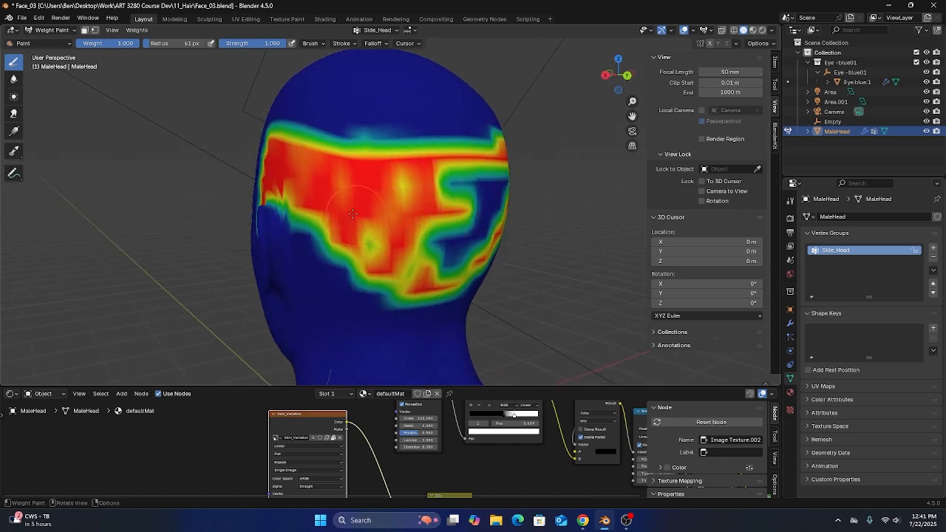
mouse_move(359, 192)
left_mouse_down()
mouse_move(397, 202)
mouse_move(480, 192)
mouse_move(419, 243)
left_mouse_up()
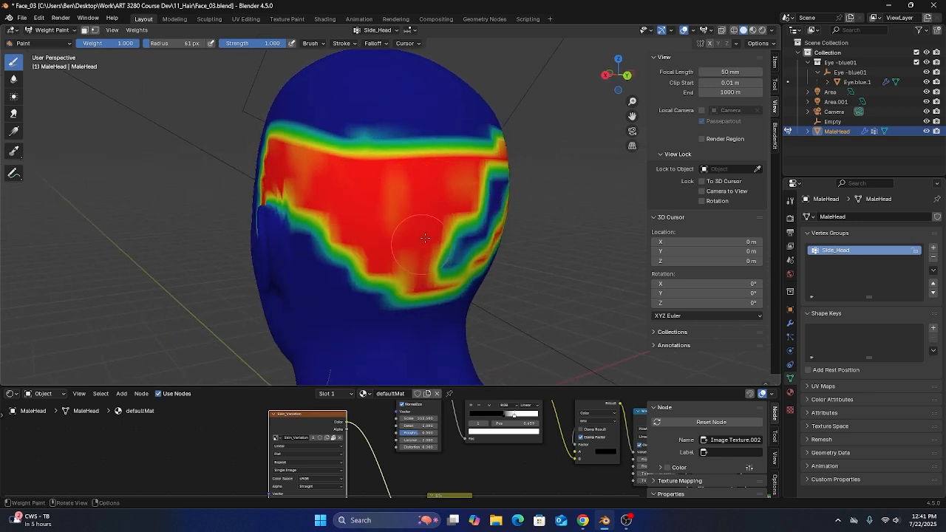
middle_click_drag(420, 242, 375, 242)
mouse_move(363, 246)
left_mouse_down()
mouse_move(355, 249)
mouse_move(406, 235)
mouse_move(432, 194)
mouse_move(414, 198)
mouse_move(467, 182)
left_mouse_up()
left_click_drag(345, 251, 441, 260)
Shorten the sideburn in front of the right ear by subtracting weight and touch up the area above it.
middle_click_drag(441, 260, 416, 332)
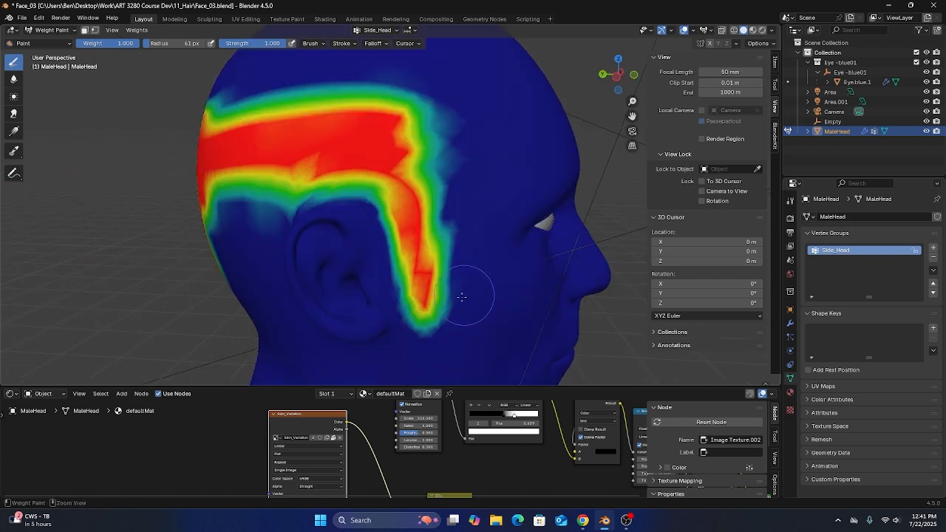
mouse_move(465, 285)
left_mouse_down("ctrl")
mouse_move(401, 295)
mouse_move(456, 212)
left_mouse_up("ctrl")
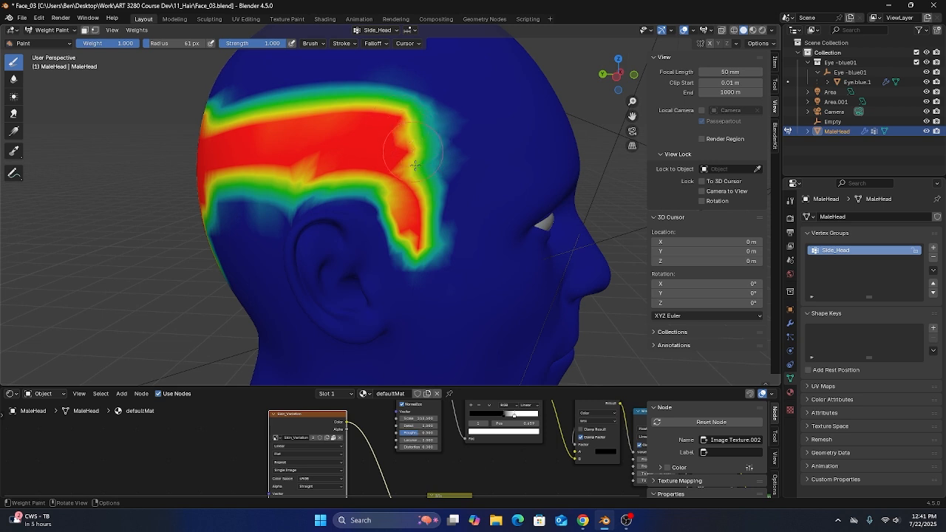
mouse_move(329, 152)
left_mouse_down()
mouse_move(300, 189)
mouse_move(342, 146)
left_mouse_up()
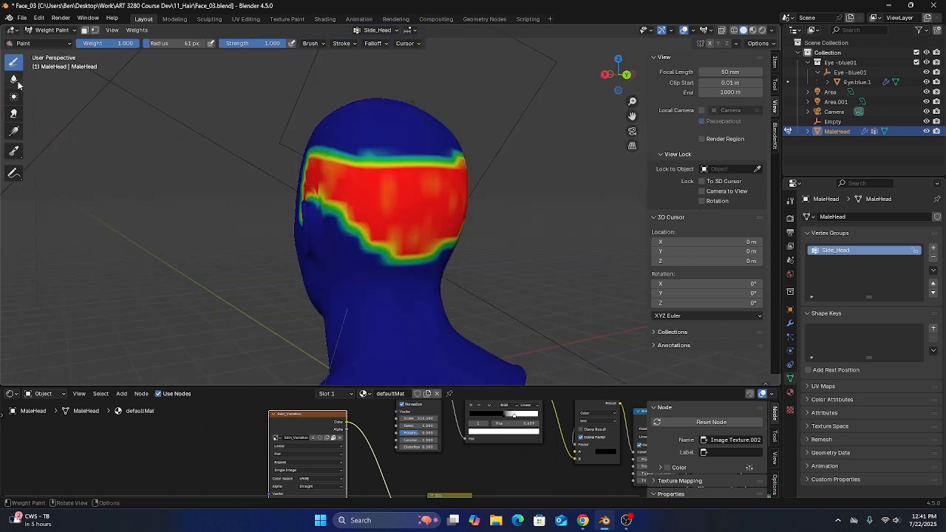
Soften the edges of the Side_Head weights around the ears and the back of the head with the Blur brush.
left_click(14, 78)
scroll(296, 259, "up", 2)
middle_click_drag(303, 269, 423, 275)
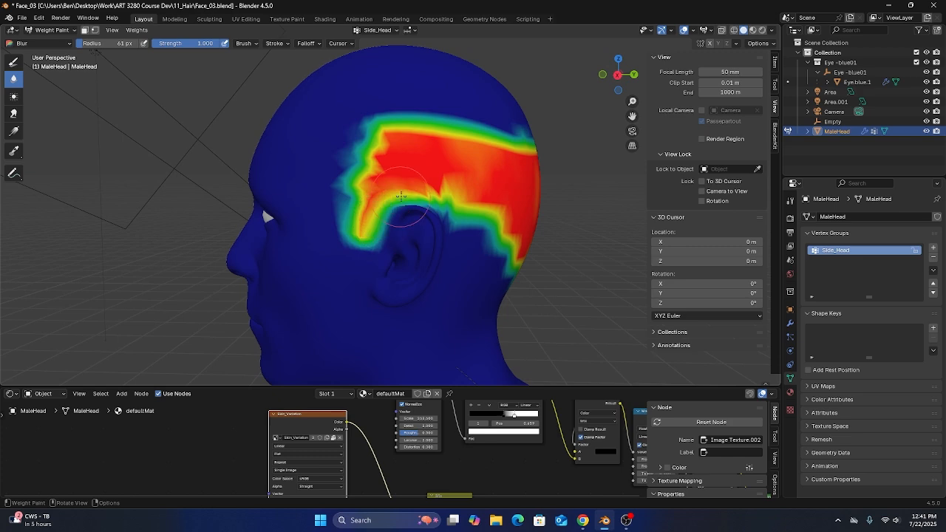
left_click_drag(462, 207, 474, 230)
middle_click_drag(473, 229, 302, 203)
scroll(413, 207, "down", 4)
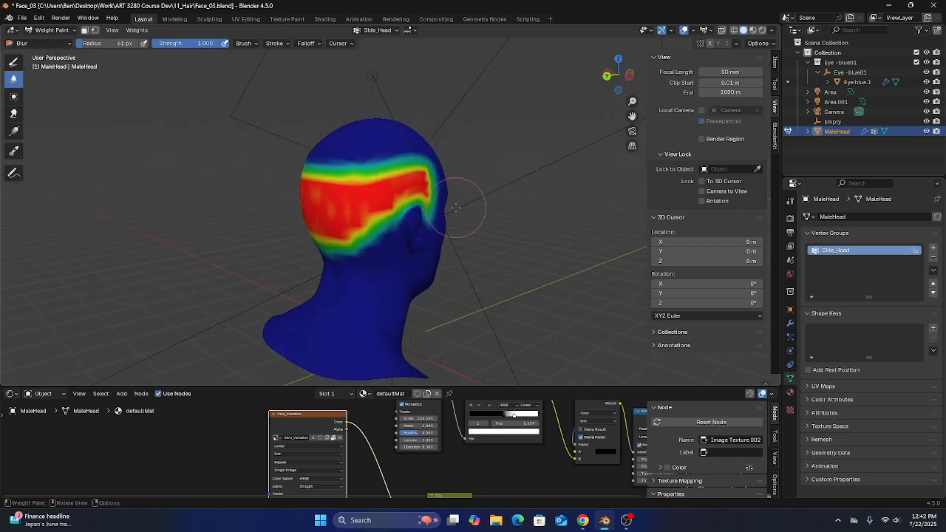
Examine the coverage of the Side_Head weights from the front, the sides and above.
scroll(463, 205, "down", 3)
middle_click_drag(463, 205, 437, 238)
scroll(406, 222, "up", 2)
scroll(416, 258, "down", 3)
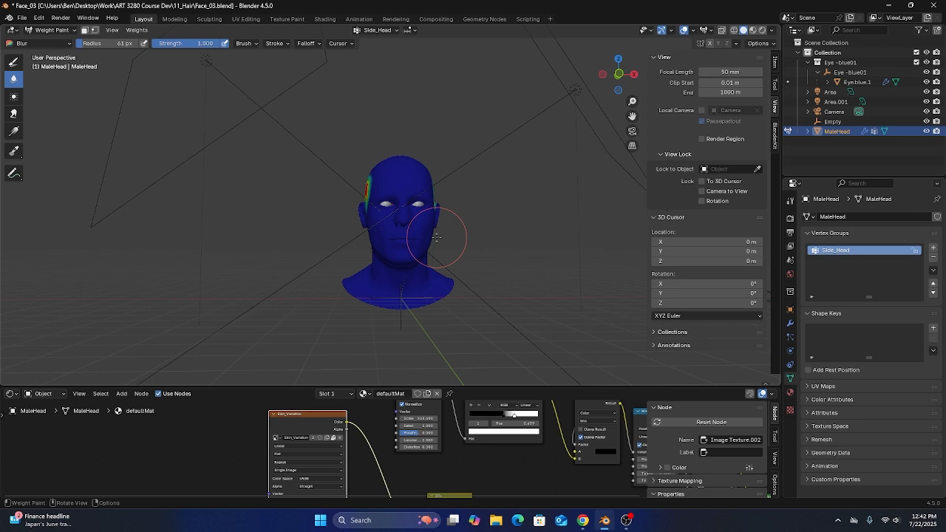
scroll(404, 195, "up", 3)
mouse_move(384, 190)
middle_mouse_down()
mouse_move(407, 186)
mouse_move(431, 217)
mouse_move(421, 225)
mouse_move(454, 221)
mouse_move(327, 229)
mouse_move(450, 237)
mouse_move(385, 247)
mouse_move(359, 130)
middle_mouse_up()
scroll(385, 234, "up", 2)
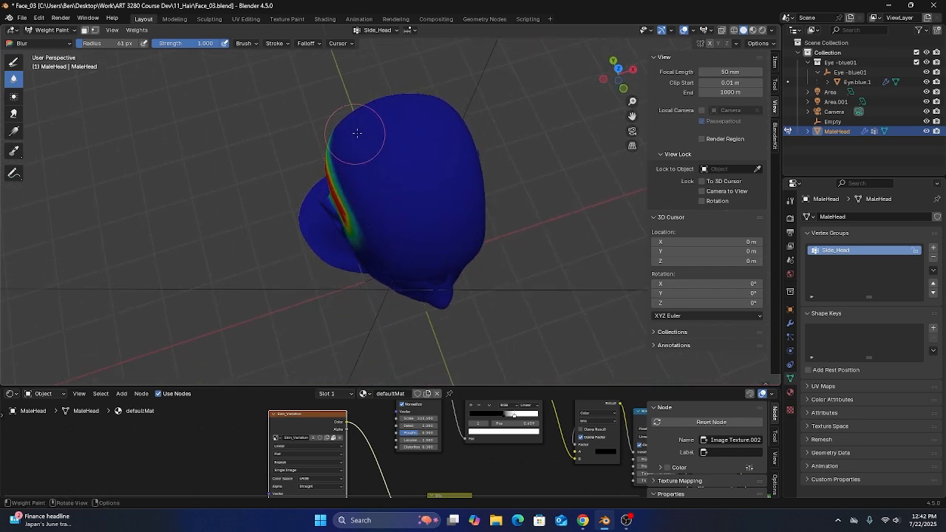
middle_click_drag(439, 228, 348, 164)
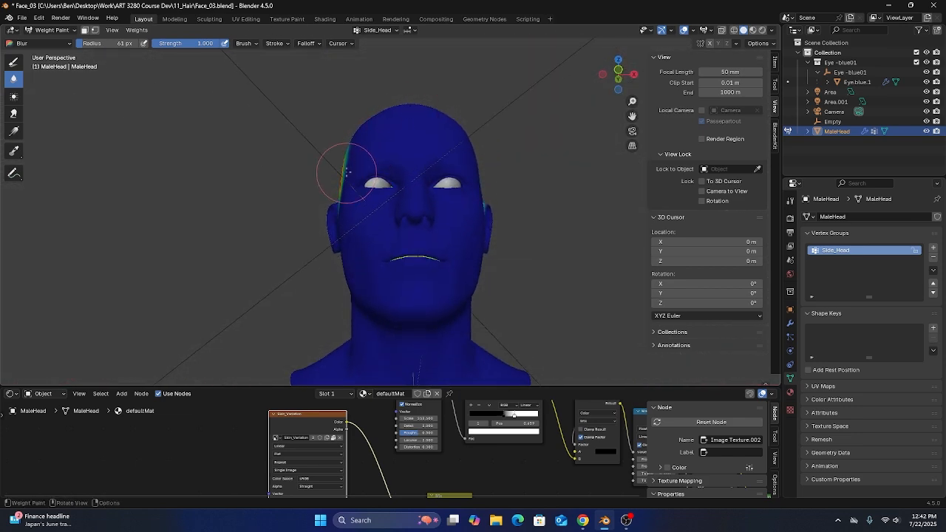
scroll(444, 165, "up", 4)
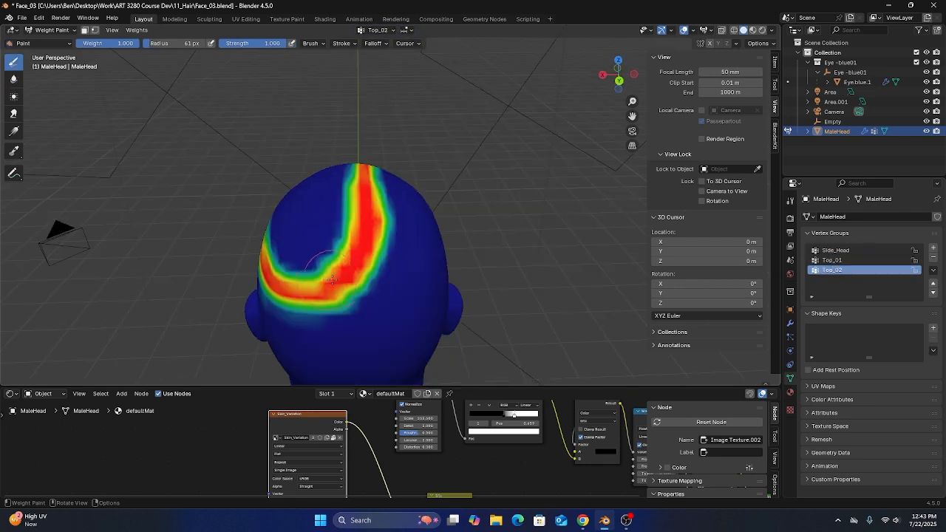
Paint a full-weight band around the top hair area and hairline for the Top_02 group.
mouse_move(116, 169)
middle_mouse_down()
mouse_move(311, 221)
mouse_move(500, 248)
middle_mouse_up()
left_click_drag(500, 247, 350, 241)
middle_click_drag(350, 241, 421, 249)
mouse_move(452, 246)
left_mouse_down()
mouse_move(371, 216)
mouse_move(348, 221)
mouse_move(338, 238)
mouse_move(387, 183)
mouse_move(404, 220)
mouse_move(438, 215)
left_mouse_up()
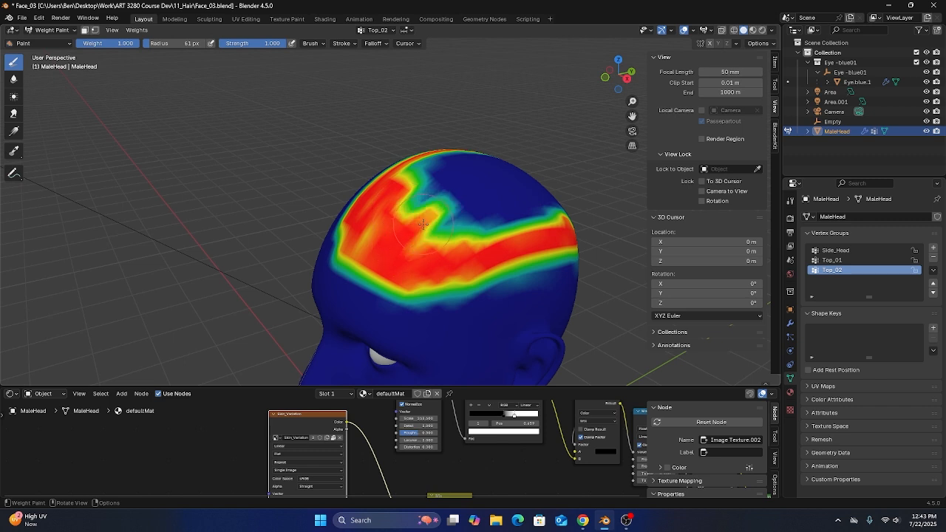
middle_click_drag(438, 215, 418, 244)
mouse_move(408, 260)
left_mouse_down()
mouse_move(403, 271)
mouse_move(427, 285)
mouse_move(523, 271)
mouse_move(526, 258)
left_mouse_up()
middle_click_drag(526, 258, 444, 277)
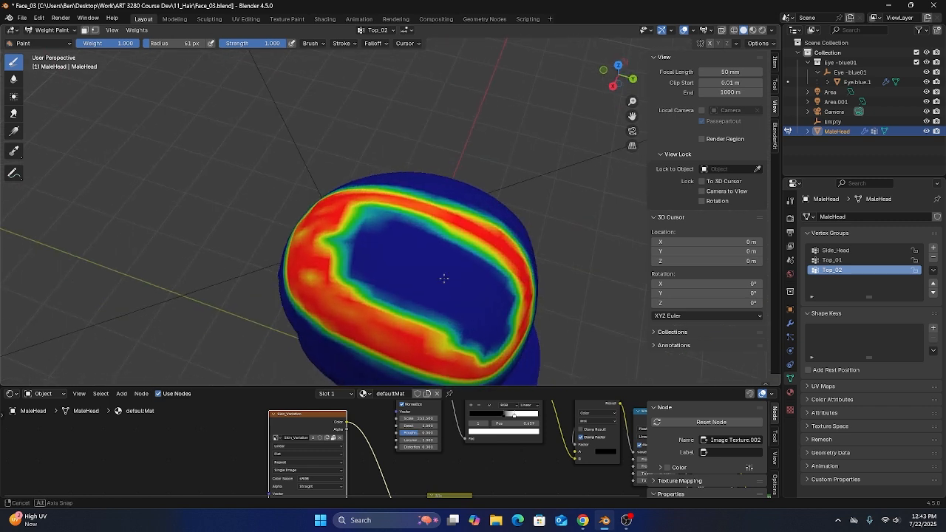
Fill the whole crown inside the Top_02 band with full weight.
mouse_move(342, 243)
left_mouse_down()
mouse_move(335, 254)
mouse_move(479, 343)
mouse_move(503, 325)
mouse_move(481, 262)
mouse_move(354, 222)
mouse_move(369, 259)
mouse_move(473, 296)
mouse_move(501, 293)
mouse_move(525, 325)
mouse_move(492, 366)
left_mouse_up()
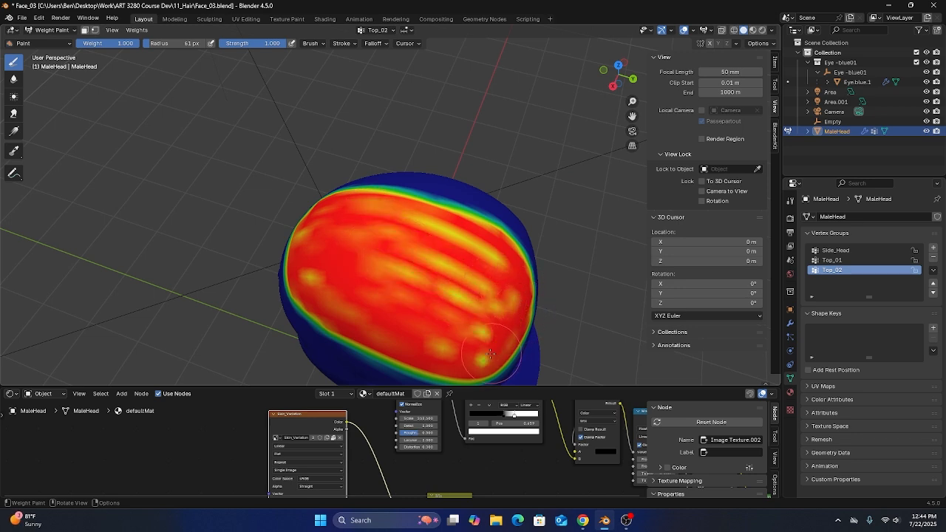
mouse_move(491, 366)
middle_mouse_down()
mouse_move(356, 184)
mouse_move(311, 186)
middle_mouse_up()
left_click_drag(406, 214, 545, 224)
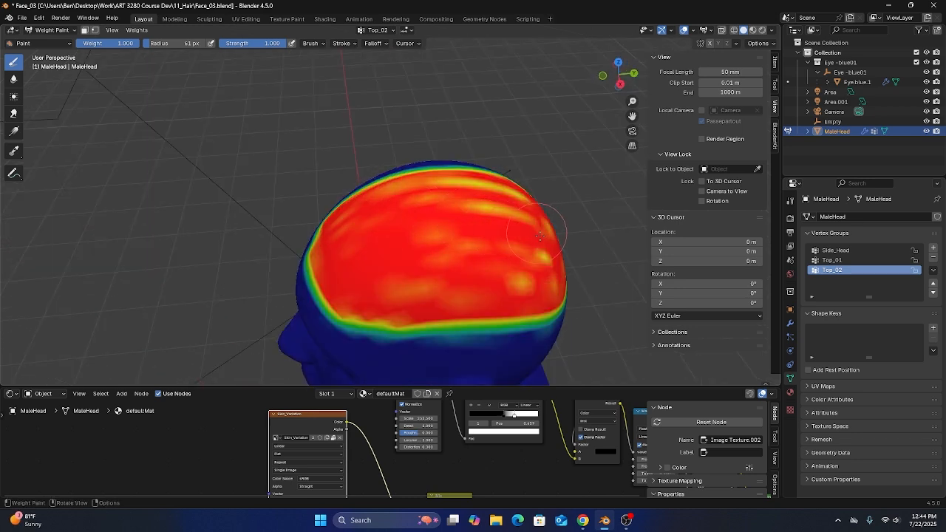
Add a vertex group named Eyebrows.
middle_click_drag(545, 224, 538, 255)
left_click(934, 248)
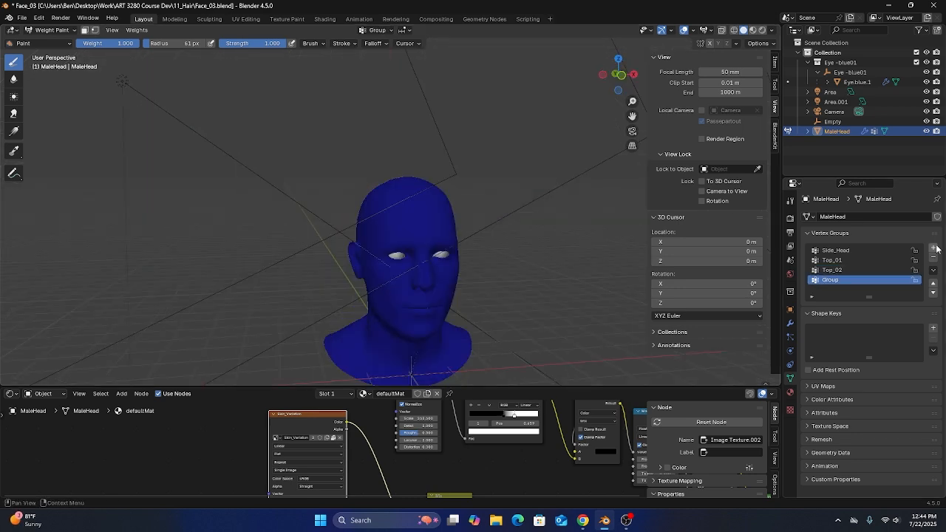
double_click(831, 279)
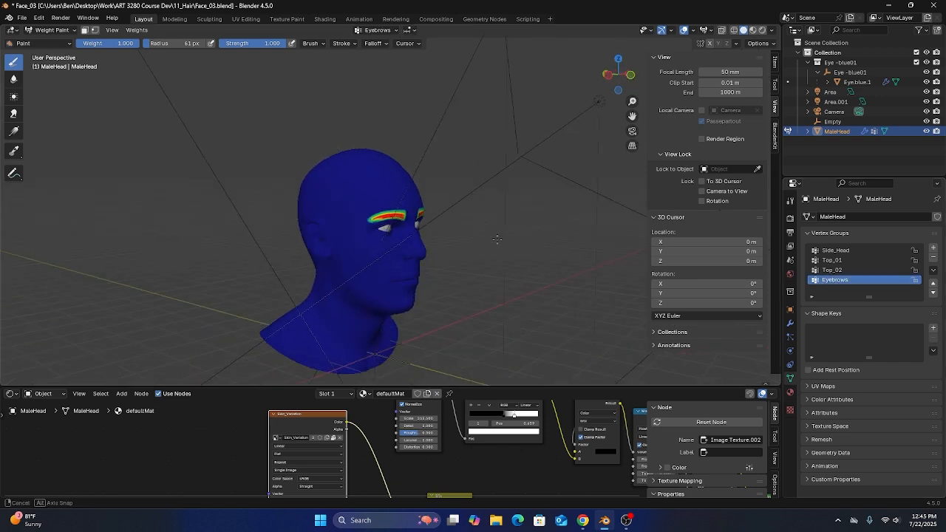
Compare the painted weights of the Top_01, Top_02 and Side_Head vertex groups around the head.
left_click(833, 269)
left_click(833, 260)
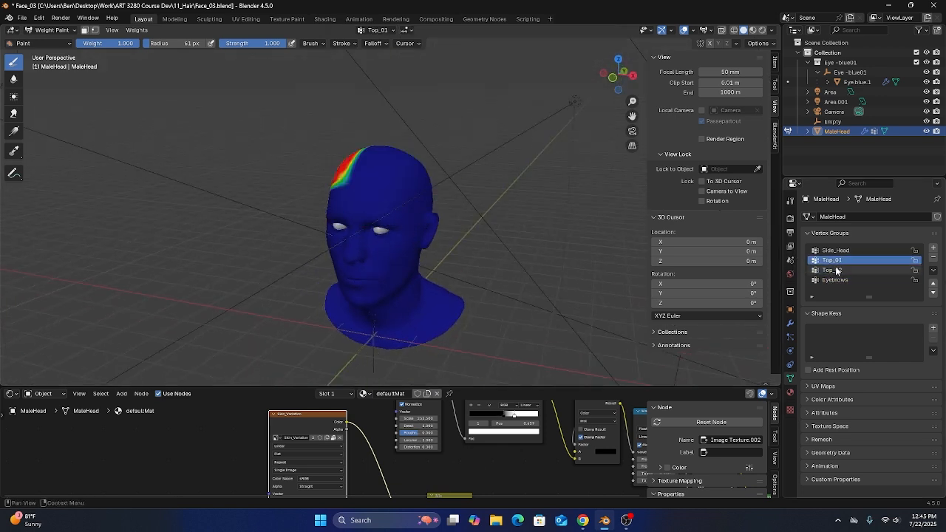
left_click(833, 270)
left_click(832, 260)
left_click(837, 251)
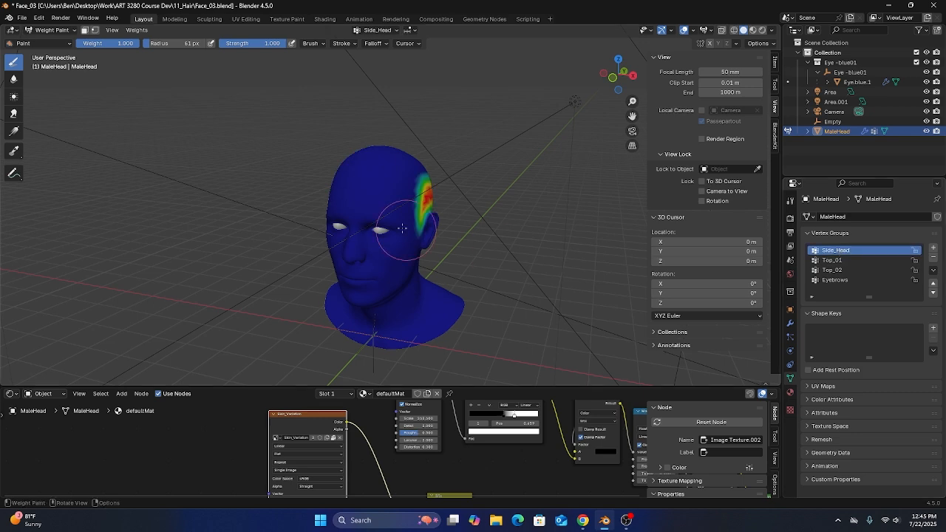
middle_click_drag(406, 226, 314, 228)
scroll(407, 213, "up", 2)
scroll(416, 214, "up", 2)
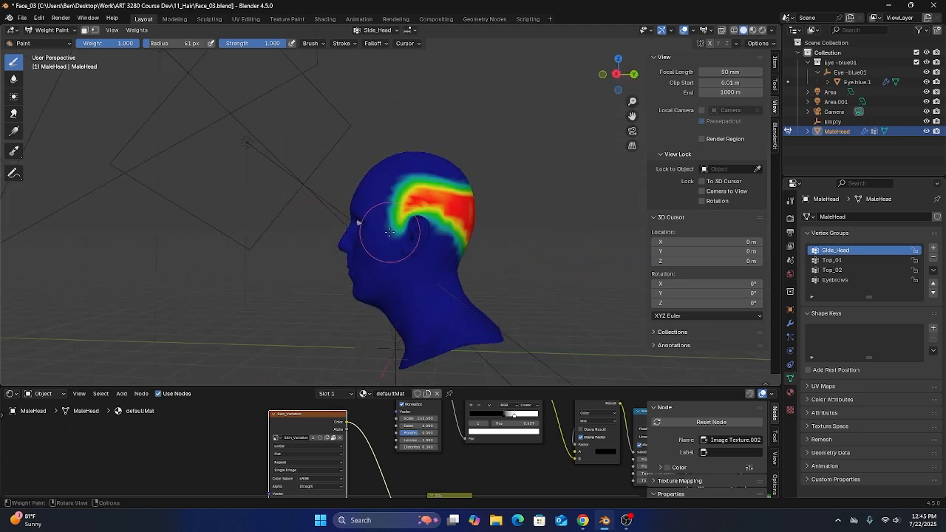
middle_click_drag(390, 236, 477, 267)
scroll(406, 207, "down", 2)
scroll(401, 208, "up", 3)
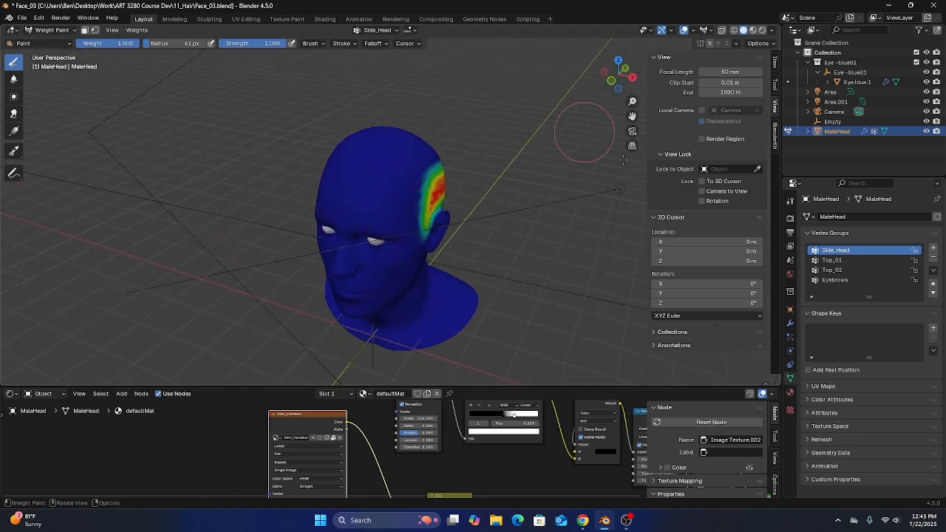
Return the male head to Object Mode.
left_click(51, 31)
left_click(46, 40)
scroll(352, 165, "up", 2)
mouse_move(314, 190)
middle_mouse_down()
mouse_move(353, 166)
mouse_move(328, 211)
mouse_move(372, 189)
middle_mouse_up()
scroll(352, 166, "up", 1)
scroll(353, 195, "down", 2)
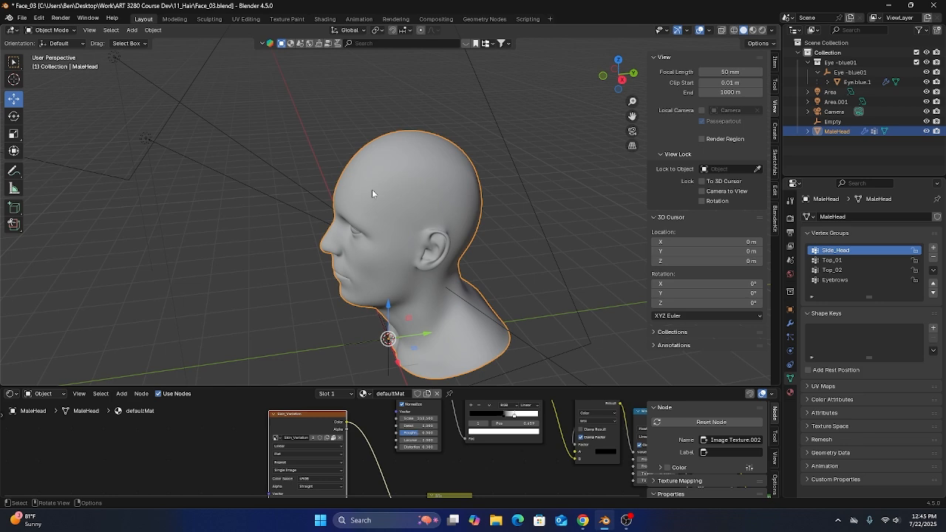
middle_click_drag(373, 193, 412, 207)
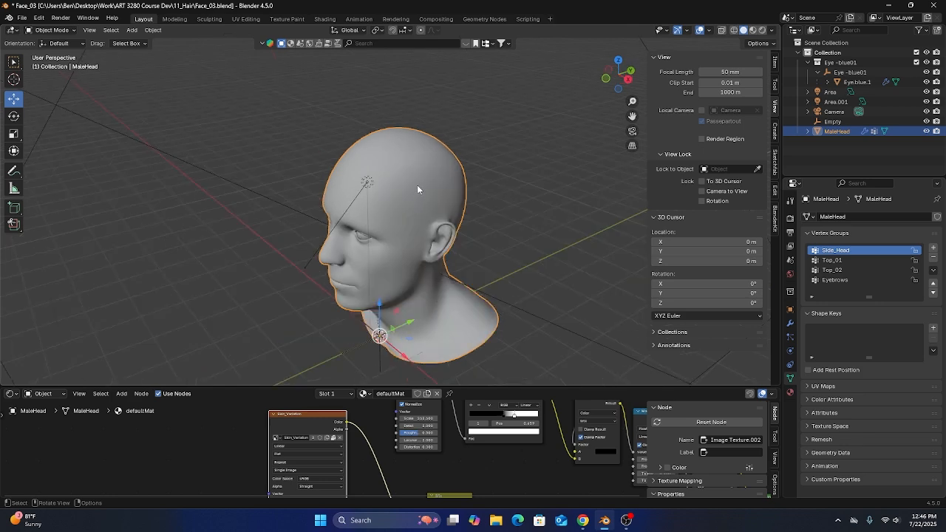
middle_click_drag(416, 185, 396, 155)
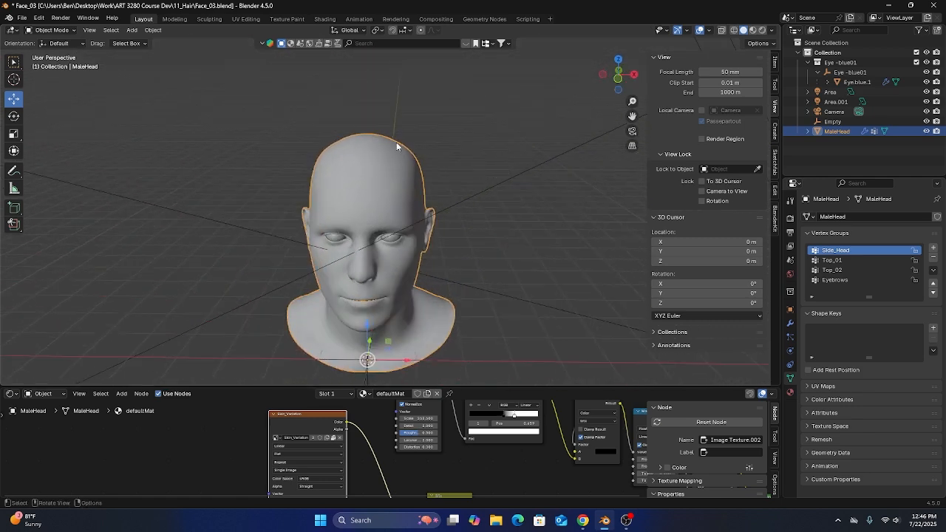
middle_click_drag(385, 150, 389, 195)
Add an empty hair curves object with the male head as its surface.
key("shift+a")
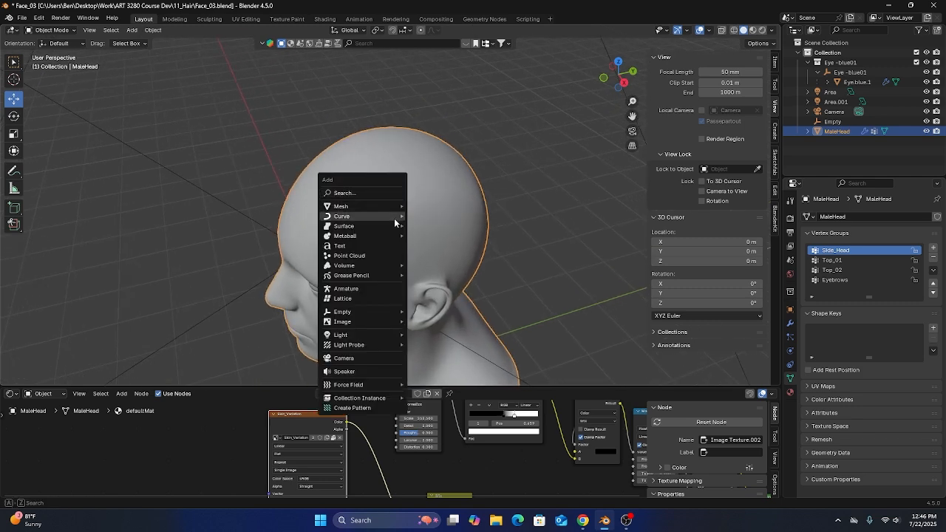
mouse_move(395, 215)
left_click(436, 272)
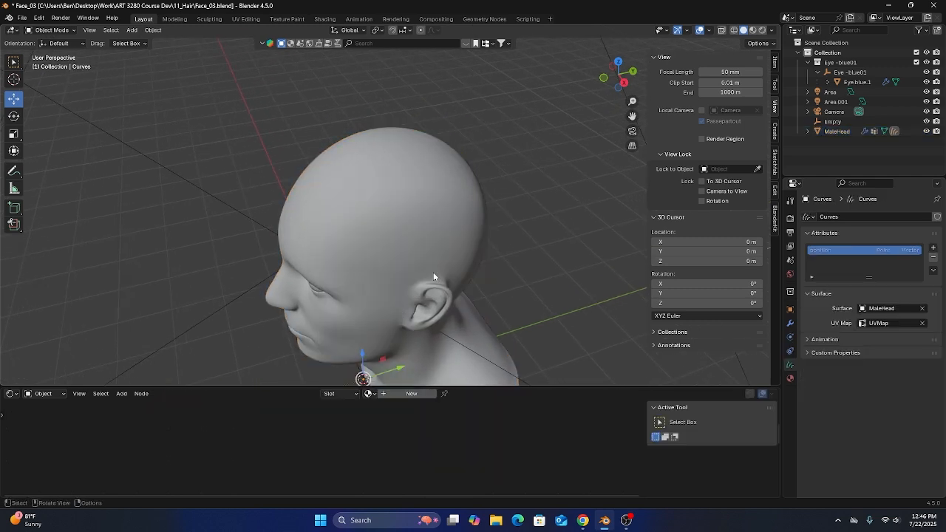
Put the new hair curves object into Sculpt Mode.
middle_click_drag(433, 272, 218, 122)
left_click(52, 29)
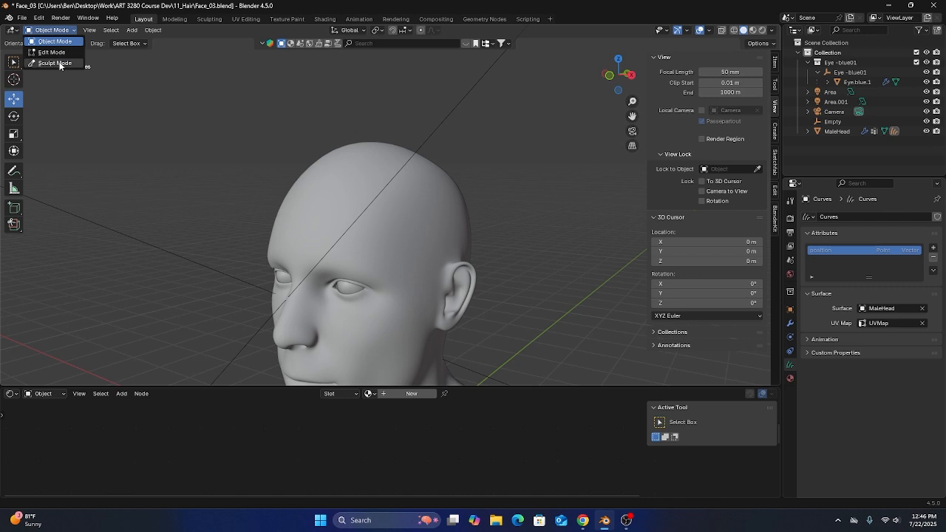
left_click(59, 65)
mouse_move(350, 220)
middle_mouse_down()
mouse_move(332, 160)
mouse_move(434, 207)
mouse_move(407, 213)
middle_mouse_up()
scroll(335, 184, "down", 1)
scroll(344, 170, "up", 2)
scroll(423, 209, "down", 3)
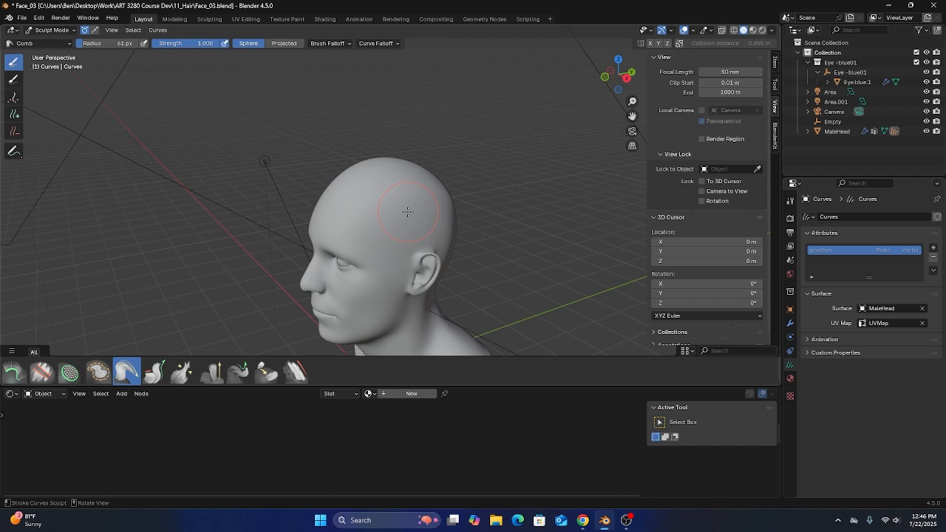
middle_click_drag(403, 210, 378, 185)
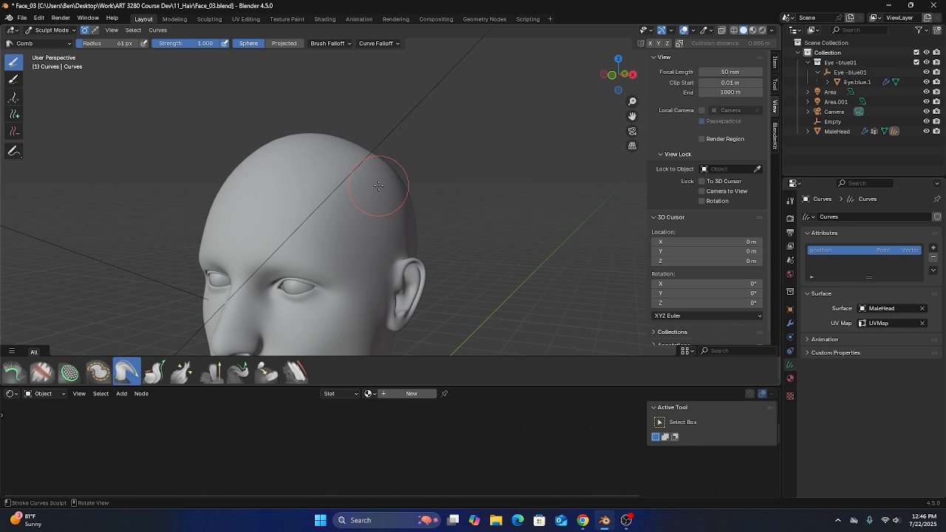
Activate the Add brush for placing hair curves on the head.
left_click(14, 116)
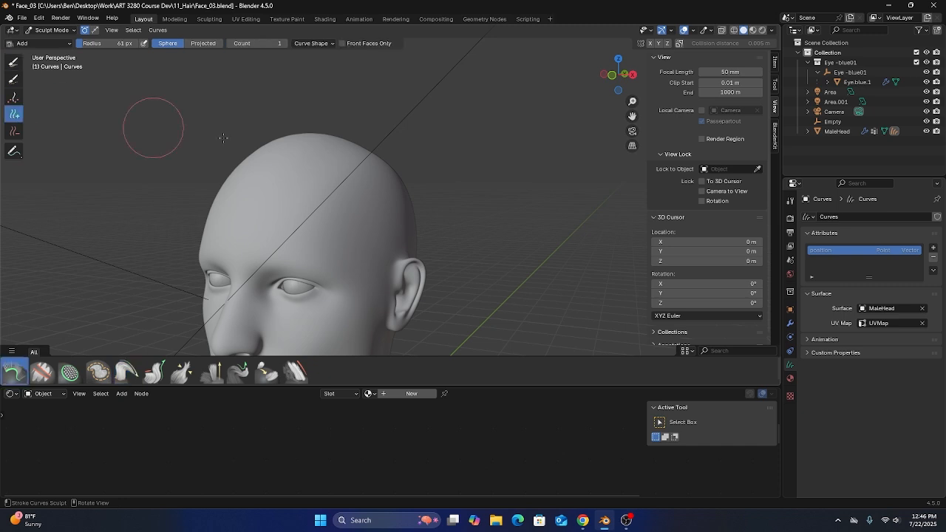
mouse_move(158, 116)
middle_mouse_down()
mouse_move(276, 165)
mouse_move(252, 178)
middle_mouse_up()
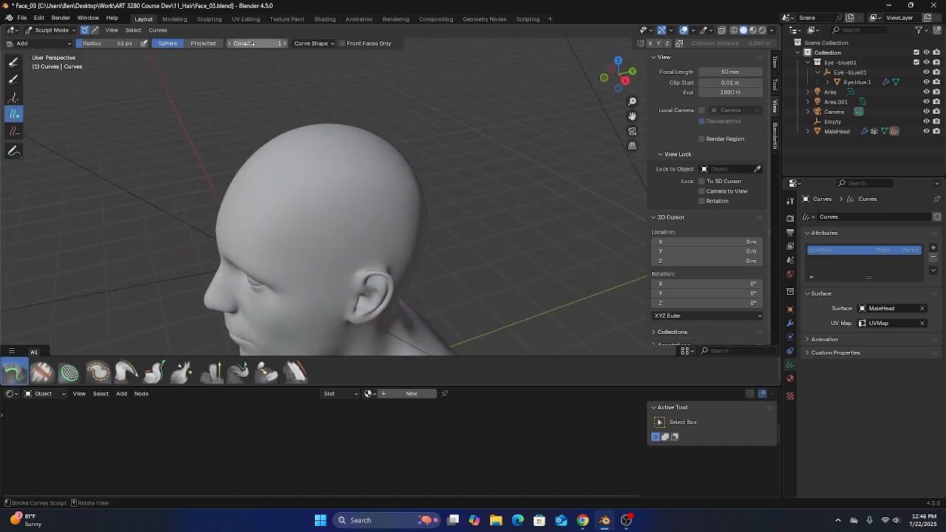
Try a test stroke of added curves on the side of the scalp with a brush count of 27 and undo it.
left_click_drag(251, 43, 278, 43)
mouse_move(317, 185)
left_mouse_down()
mouse_move(335, 180)
mouse_move(341, 197)
left_mouse_up()
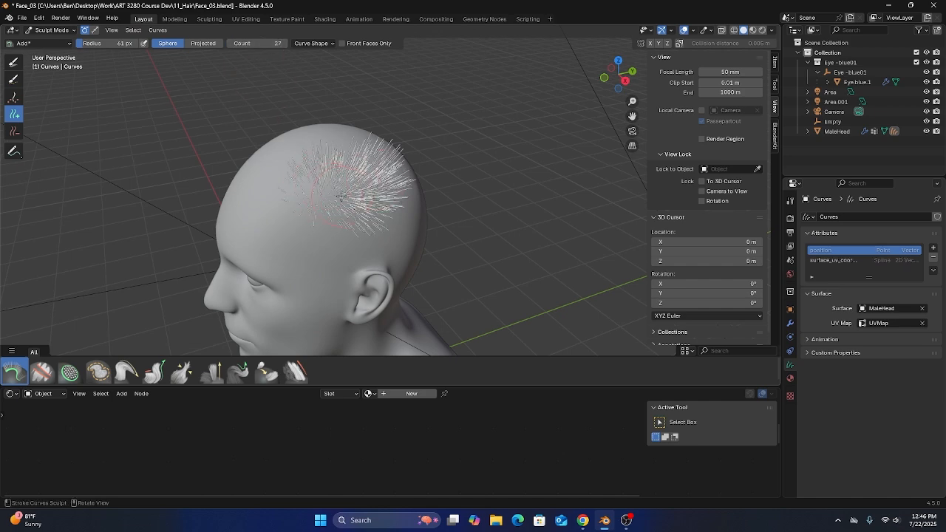
middle_click_drag(314, 173, 348, 154)
key("ctrl+z")
scroll(325, 158, "up", 5)
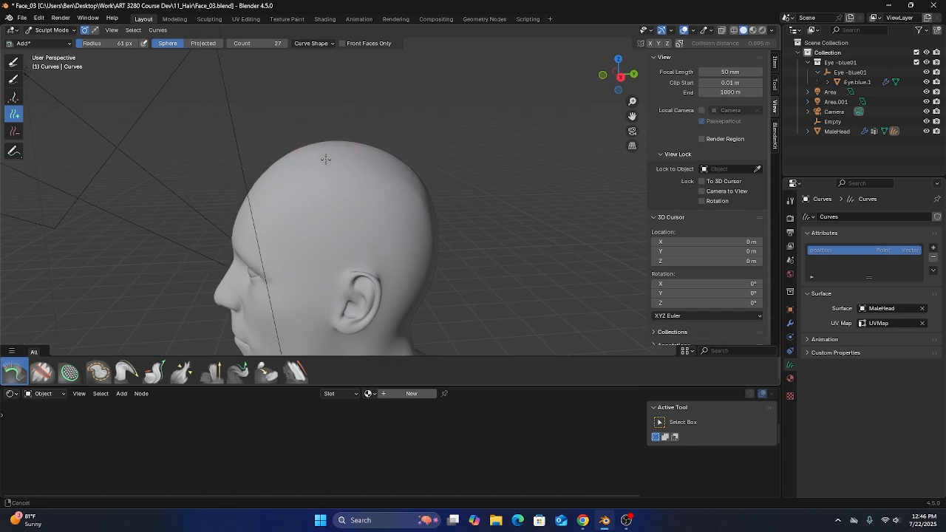
middle_click_drag(350, 190, 336, 170)
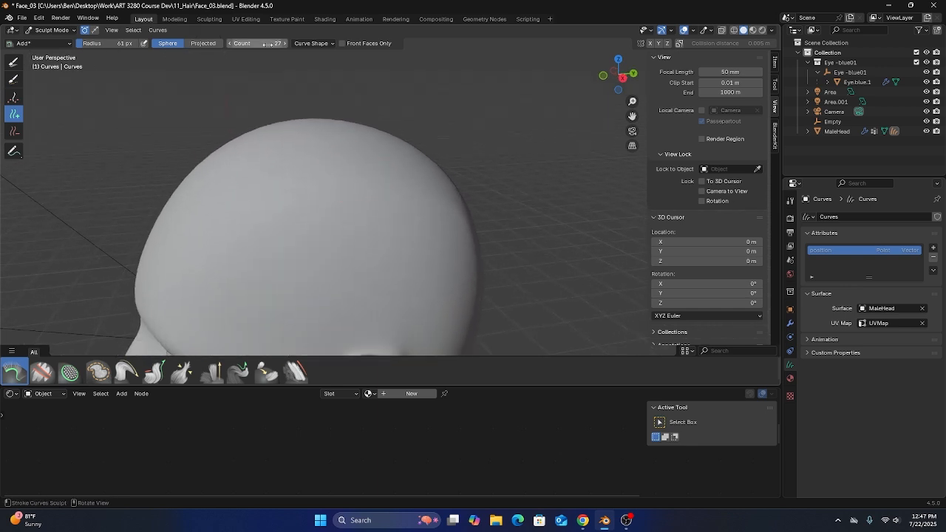
Set the Add brush to a count of 1 with a curve length of 0.4 m.
left_click(268, 43)
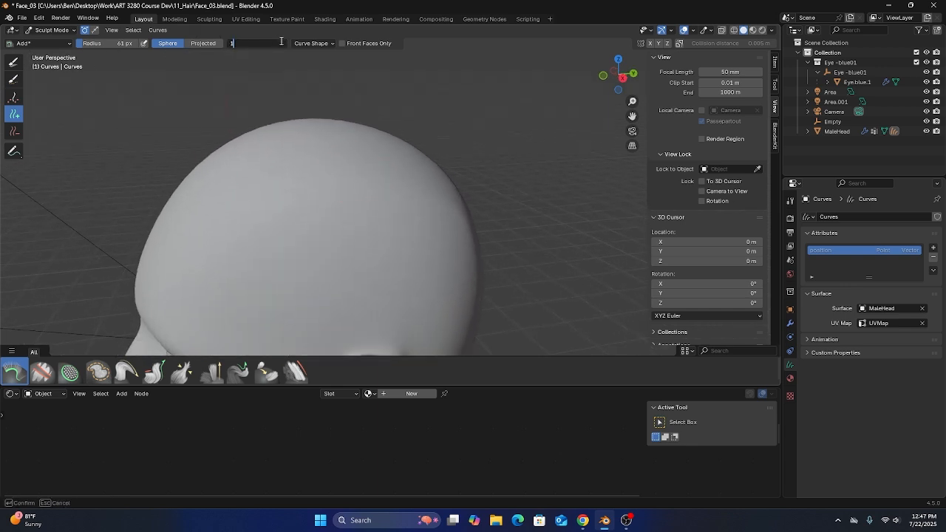
key("Return")
left_click(311, 43)
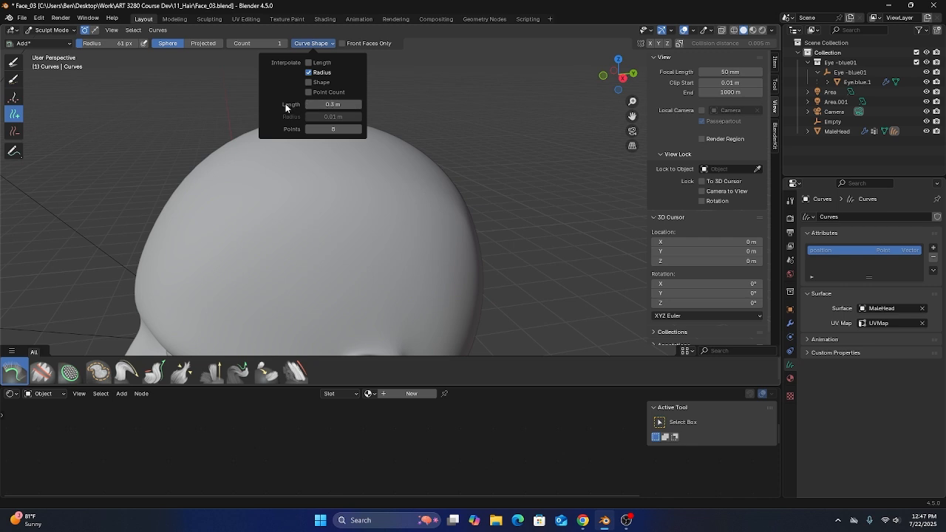
left_click(357, 104)
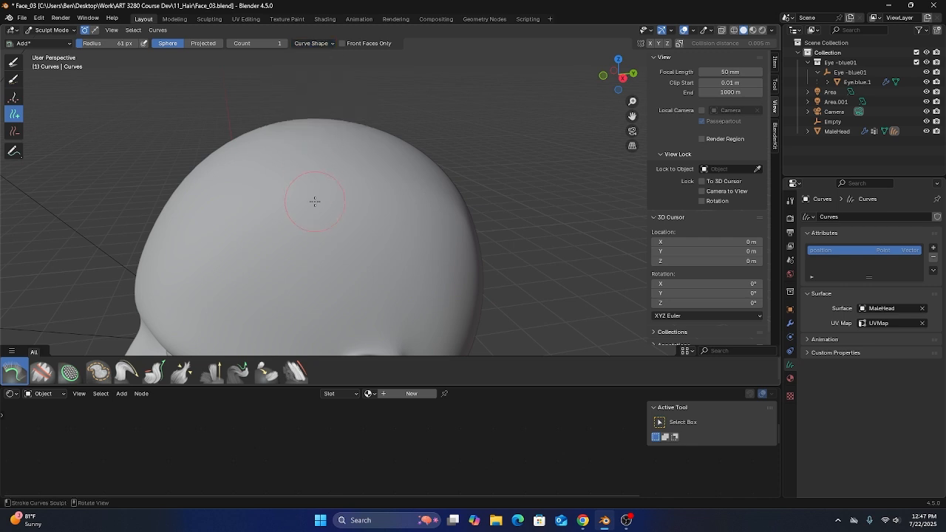
left_click(314, 43)
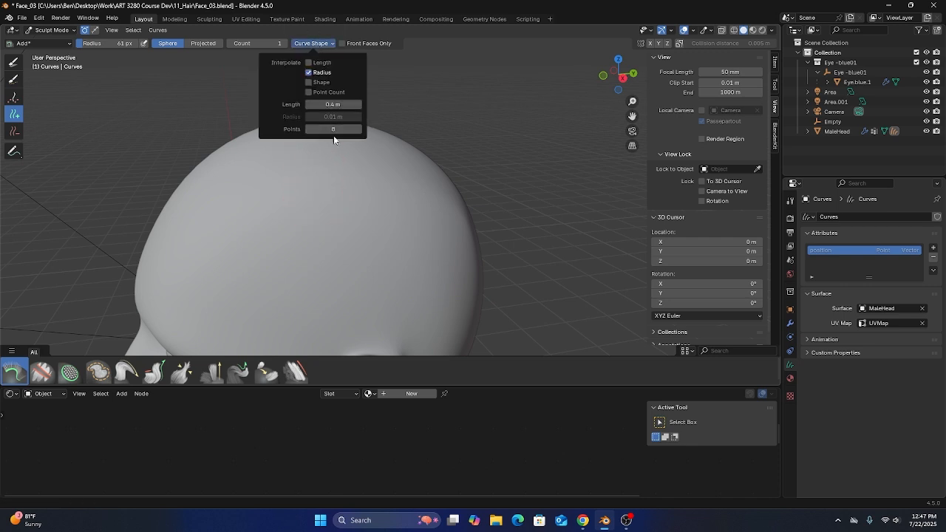
middle_click_drag(328, 177, 310, 190)
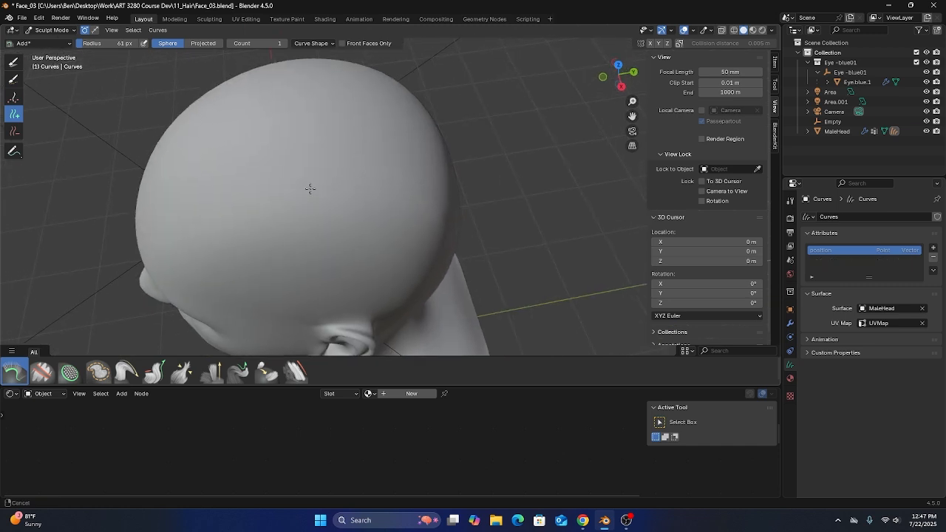
Enlarge the brush radius to 185 px and add sparse guide hairs across the top of the head.
left_click_drag(83, 43, 99, 43)
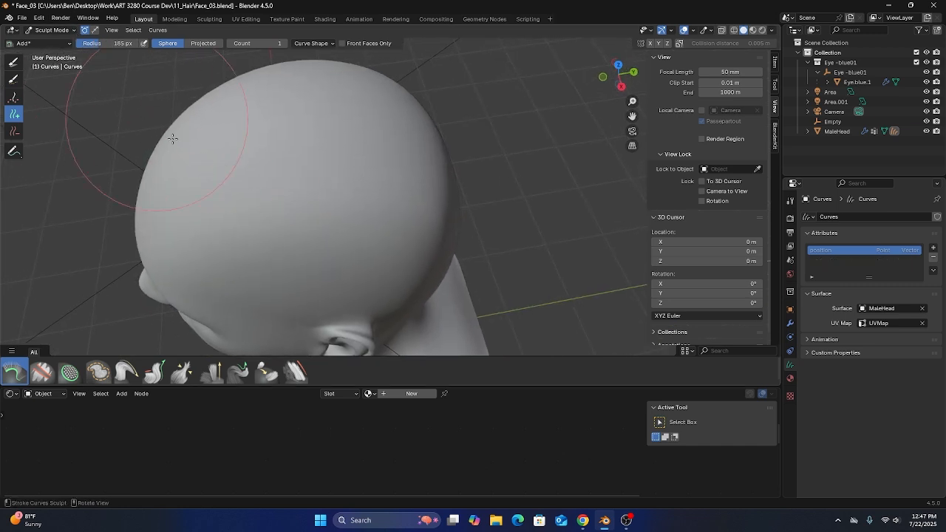
left_click(204, 195)
mouse_move(348, 148)
left_mouse_down()
mouse_move(433, 137)
mouse_move(473, 174)
left_mouse_up()
middle_click_drag(473, 173, 300, 207)
mouse_move(295, 210)
left_mouse_down()
mouse_move(348, 196)
mouse_move(416, 209)
left_mouse_up()
middle_click_drag(418, 212, 382, 274)
middle_click_drag(352, 251, 294, 205)
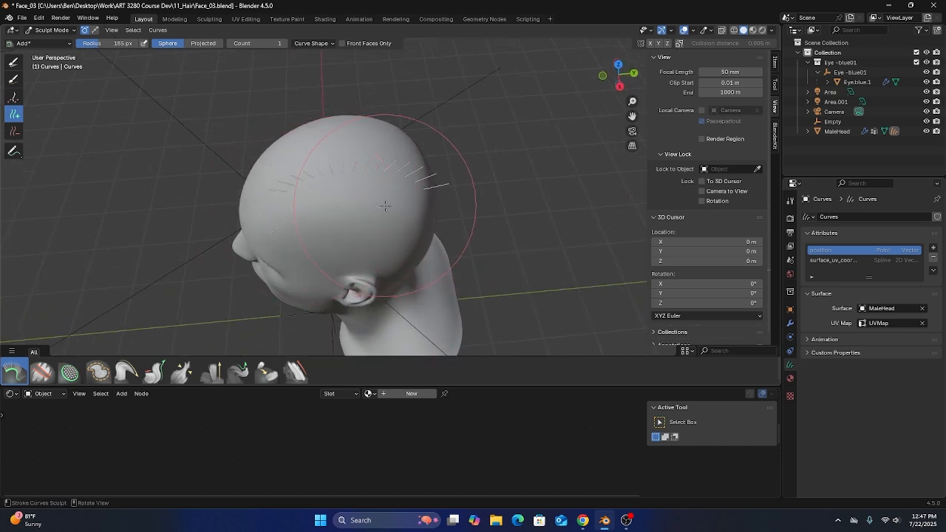
Add more guide hairs along the side and back of the scalp.
mouse_move(429, 211)
middle_mouse_down()
mouse_move(391, 183)
mouse_move(309, 246)
middle_mouse_up()
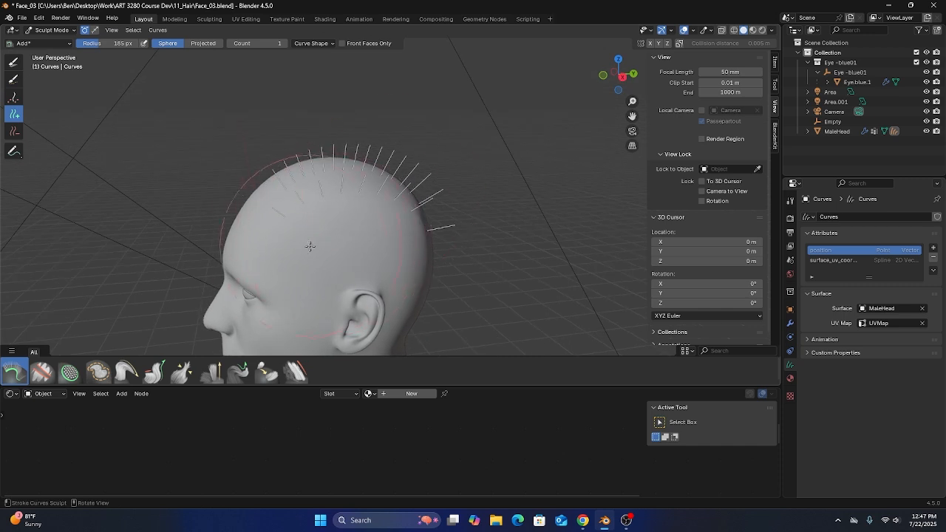
left_click_drag(367, 235, 427, 257)
mouse_move(302, 242)
middle_mouse_down()
mouse_move(347, 229)
mouse_move(375, 244)
mouse_move(388, 236)
middle_mouse_up()
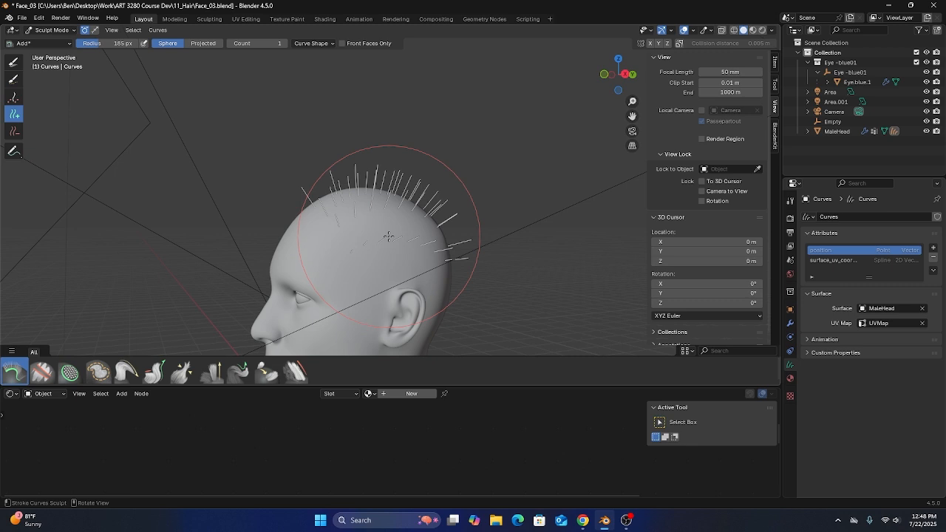
middle_click_drag(312, 237, 296, 239)
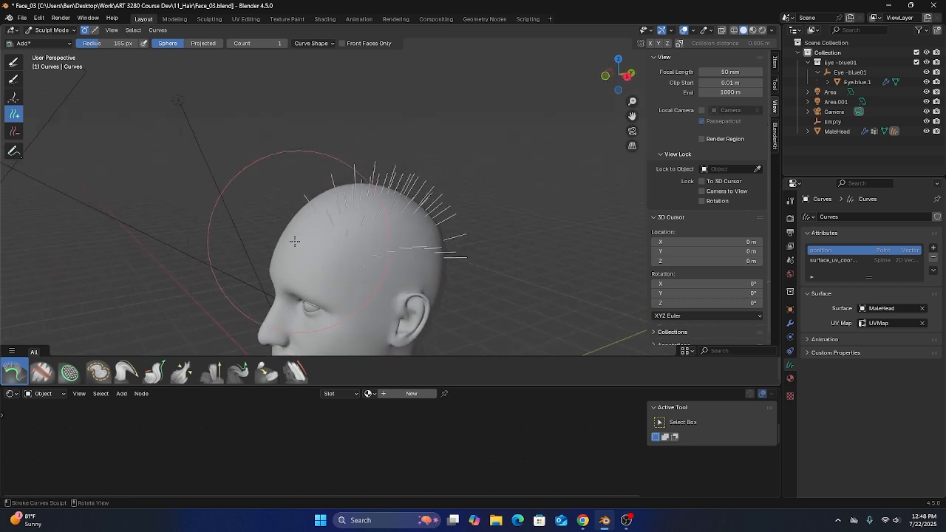
Switch the Shader Editor area to the Asset Browser and search the assets for "Inter".
left_click(11, 394)
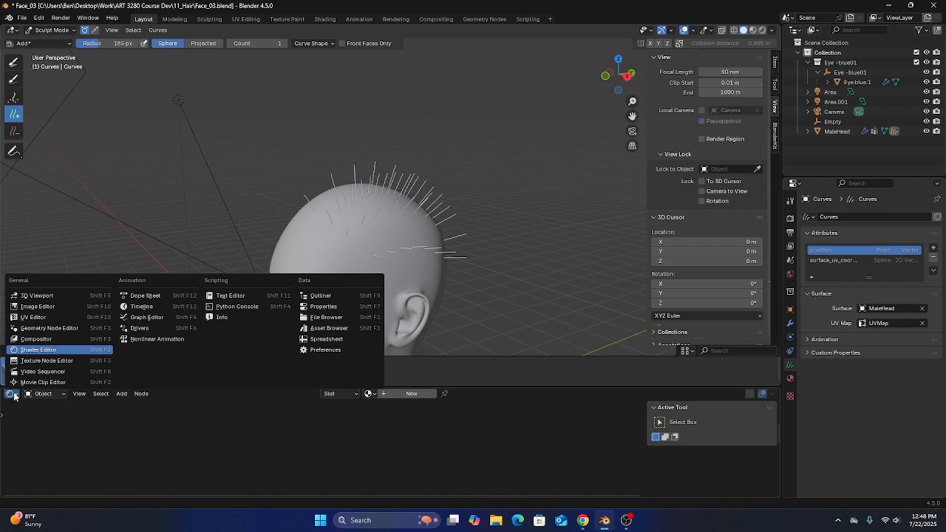
left_click(310, 328)
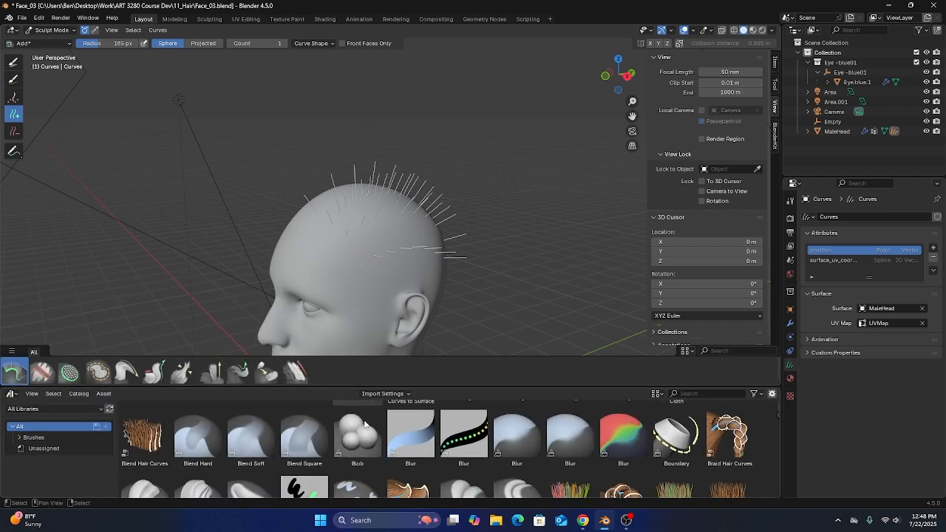
scroll(365, 425, "down", 6)
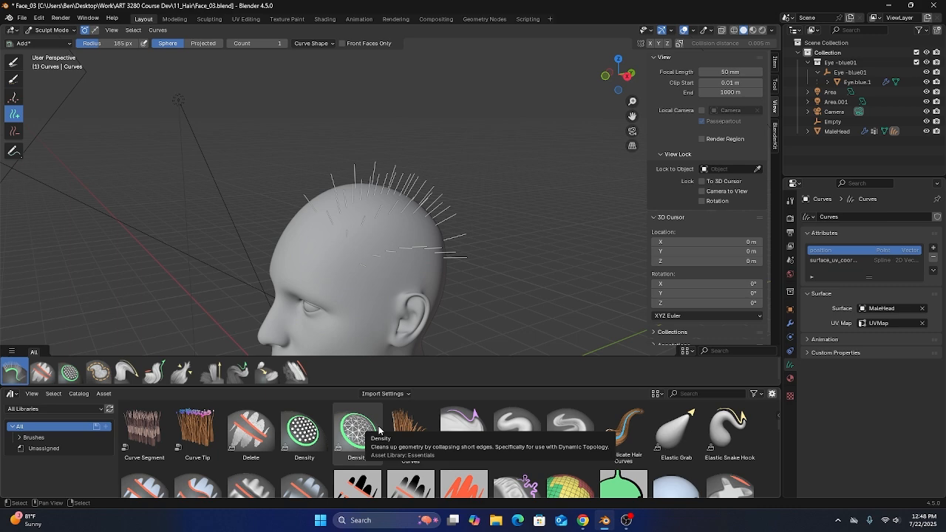
scroll(379, 430, "up", 6)
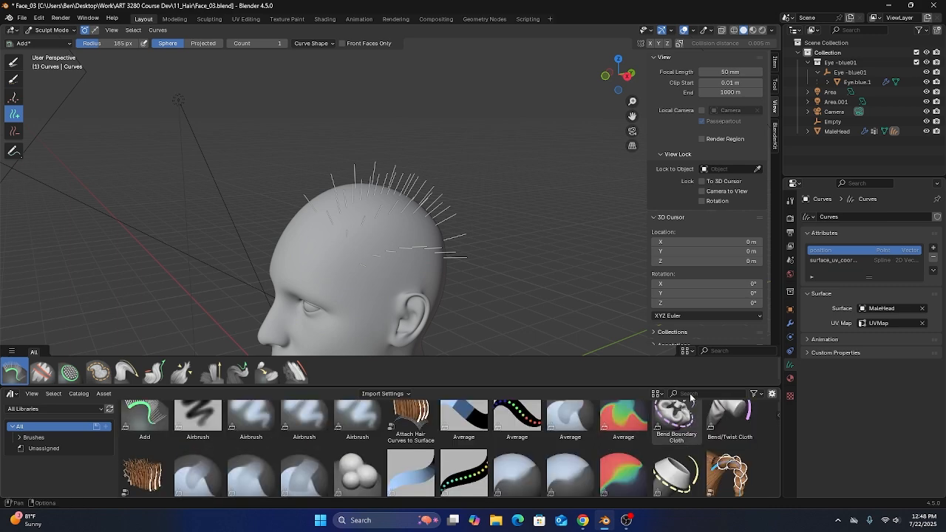
left_click(691, 393)
type("Inter")
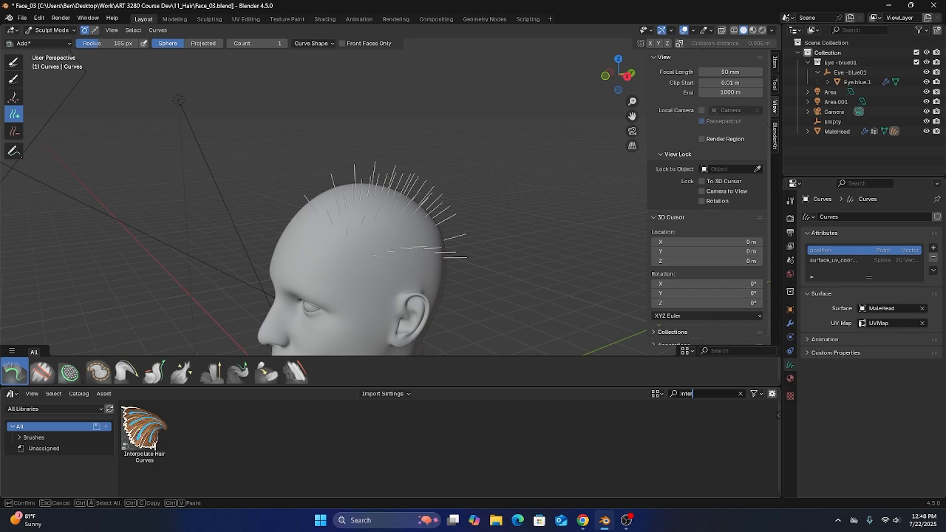
Try to apply the Interpolate Hair Curves asset to the guide hairs in Sculpt Mode.
left_click(141, 445)
mouse_move(140, 445)
left_mouse_down()
mouse_move(179, 388)
mouse_move(382, 203)
left_mouse_up()
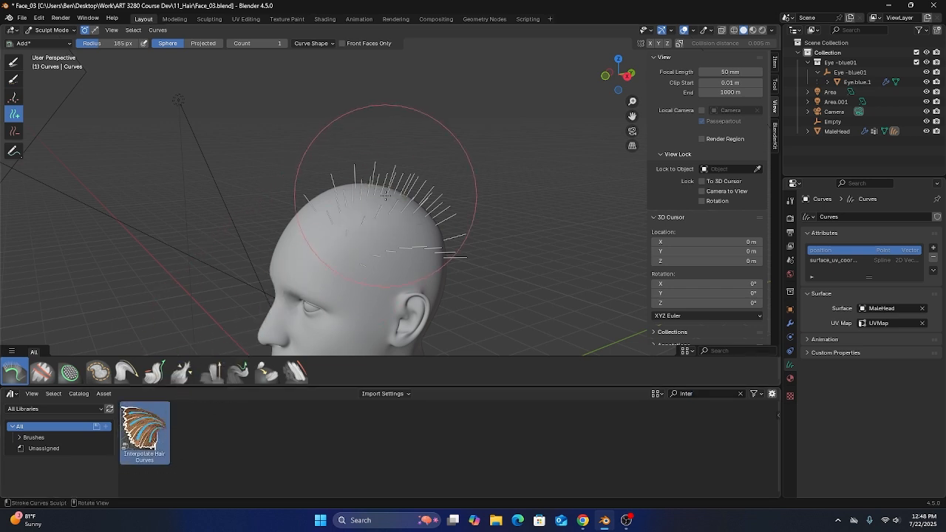
middle_click_drag(357, 259, 418, 264)
Return the hair curves to Object Mode and apply the Interpolate Hair Curves asset to them as a modifier.
left_click(790, 322)
left_click(40, 31)
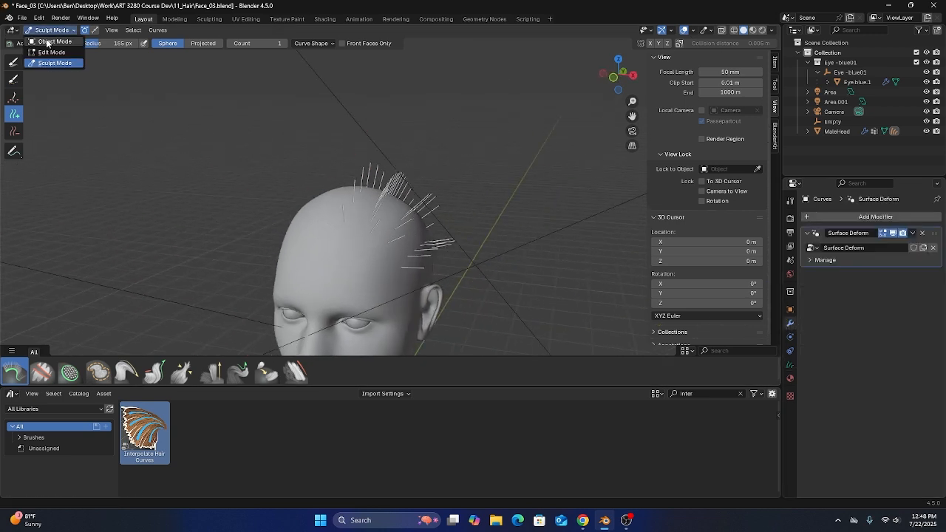
left_click(47, 42)
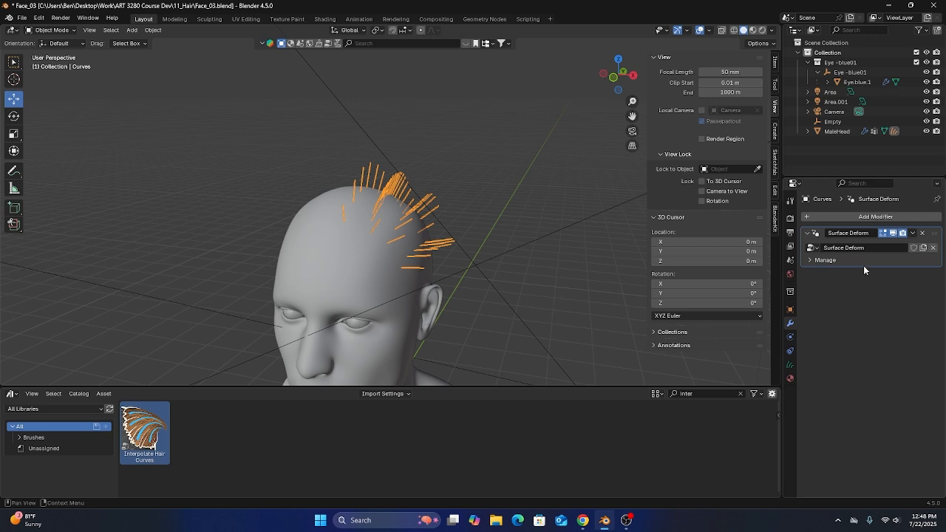
left_click_drag(164, 425, 387, 196)
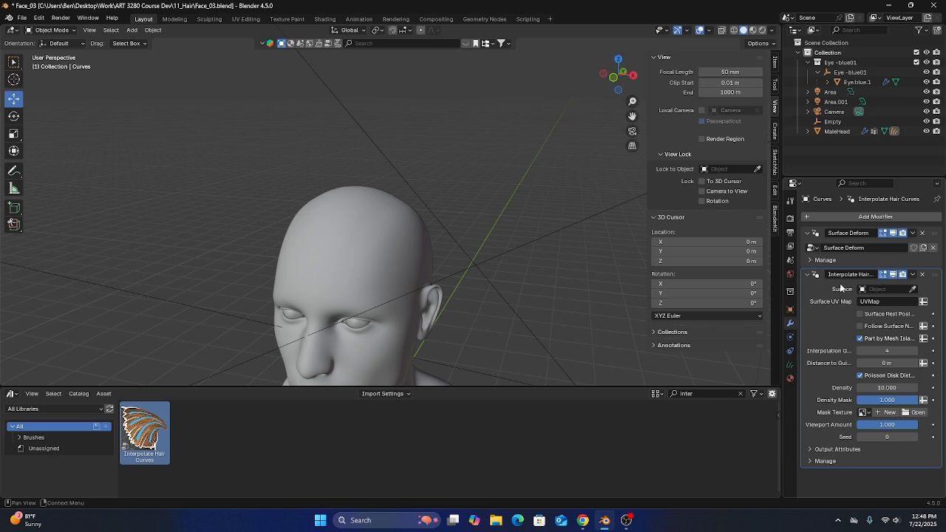
Assign MaleHead as the surface of the Interpolate Hair Curves modifier and set its density to 0.
left_click(913, 289)
left_click(327, 222)
middle_click_drag(327, 222, 391, 269)
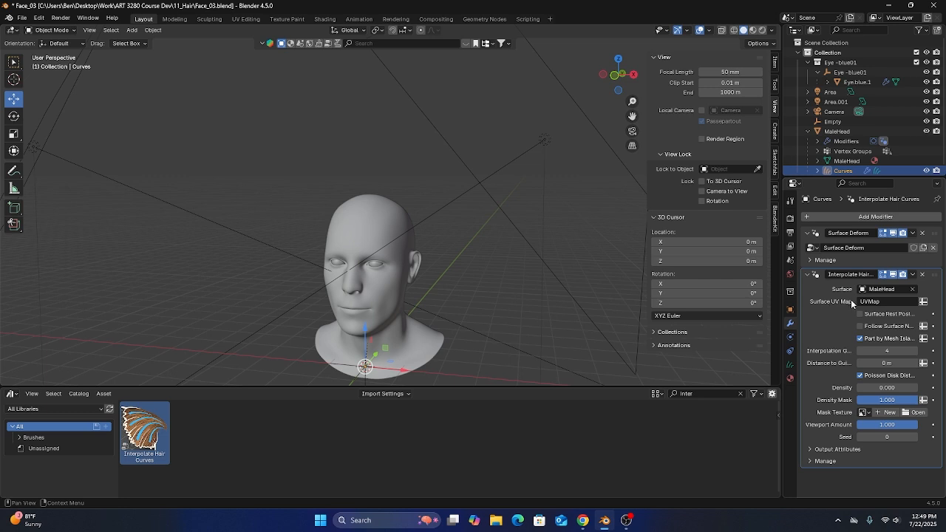
Drive the modifier's density mask with the Top_02 vertex group as an attribute.
left_click(922, 400)
left_click(891, 400)
type("Top_2")
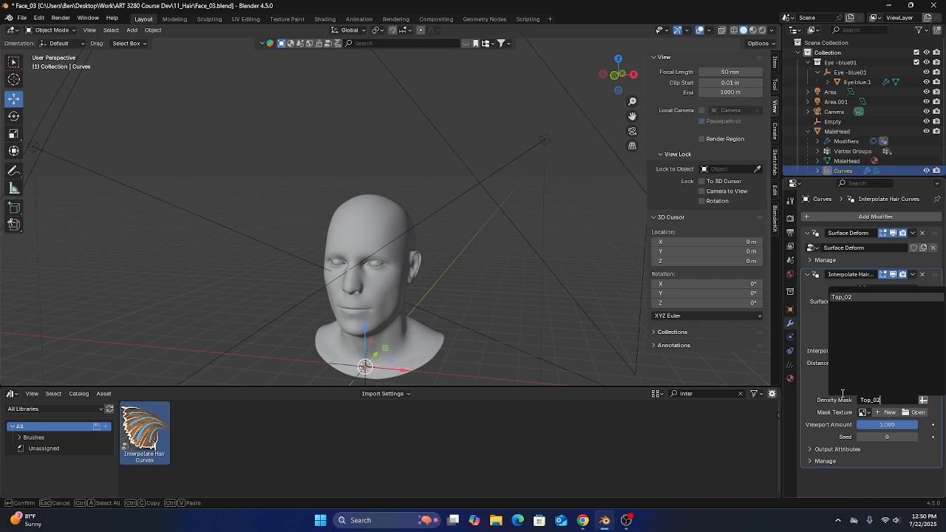
key("Return")
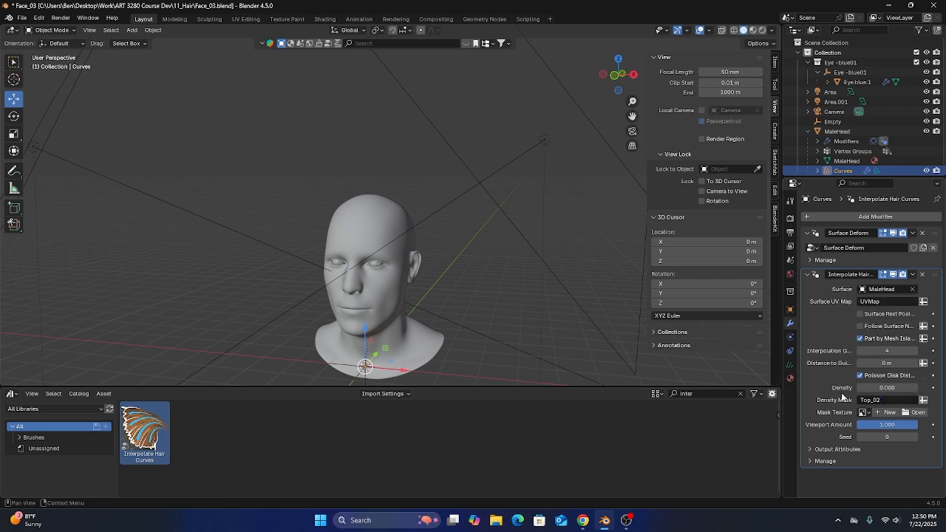
Set the Interpolate Hair Curves density to 1500.
left_click_drag(862, 391, 905, 388)
middle_click_drag(409, 181, 369, 281)
scroll(373, 211, "up", 4)
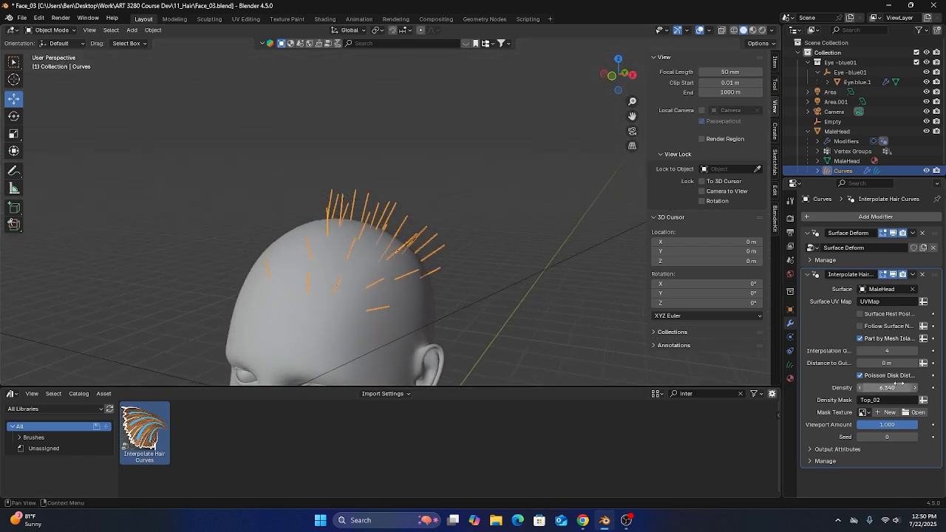
left_click(897, 385)
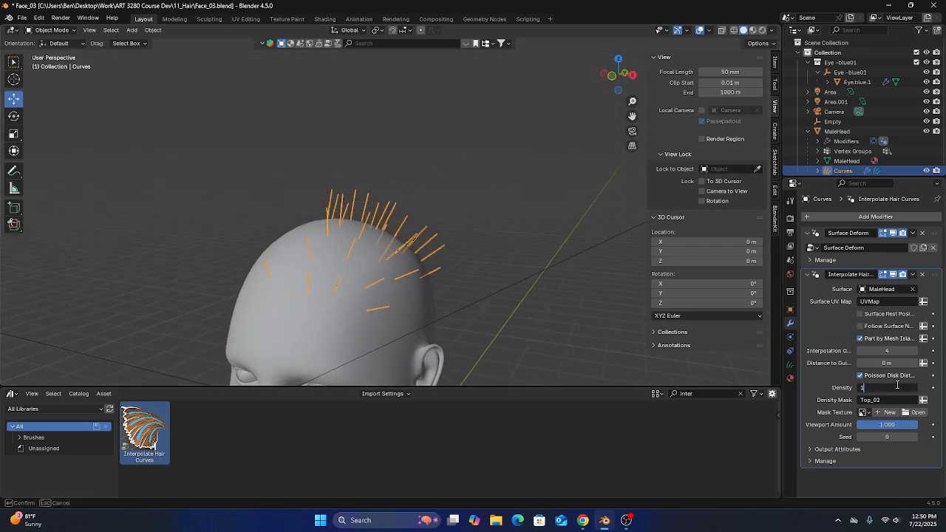
type("1500")
key("Return")
middle_click_drag(419, 247, 421, 169)
Put the hair curves in Sculpt Mode and choose the Comb brush.
left_click(52, 30)
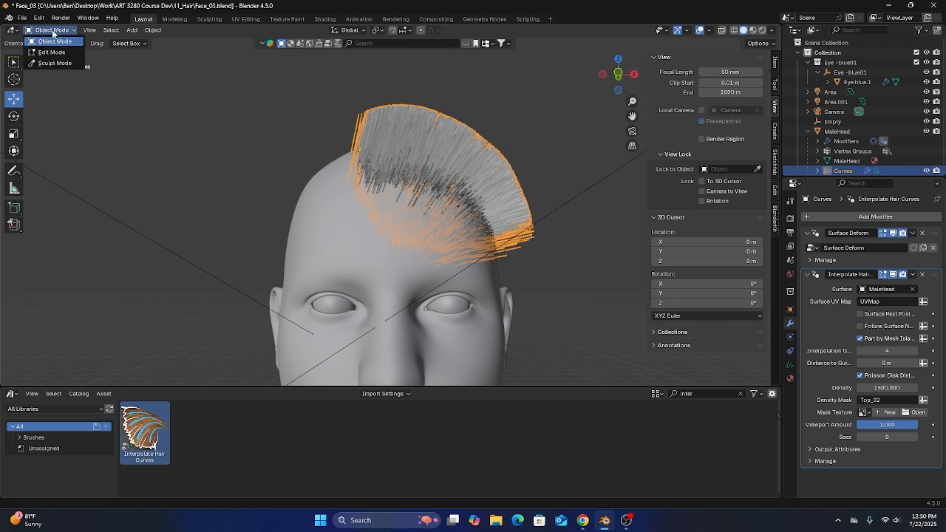
left_click(51, 63)
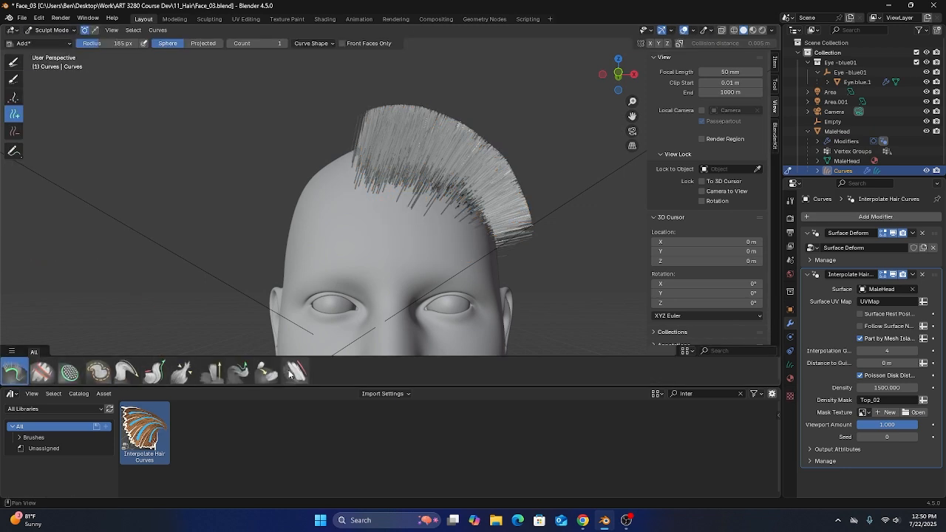
left_click(126, 372)
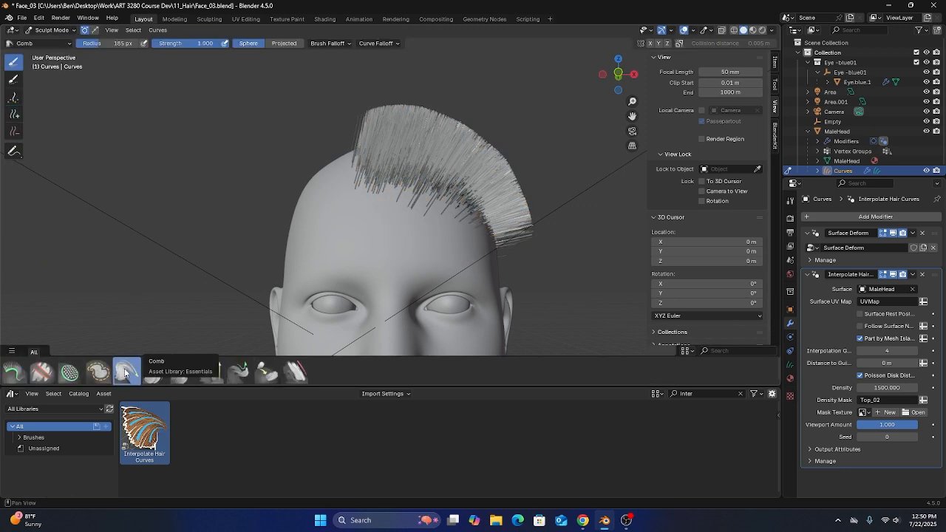
Try combing the upright top hair sideways across the head without collision, and undo both strokes.
mouse_move(203, 128)
middle_mouse_down()
mouse_move(214, 151)
mouse_move(307, 140)
mouse_move(316, 148)
mouse_move(214, 147)
middle_mouse_up()
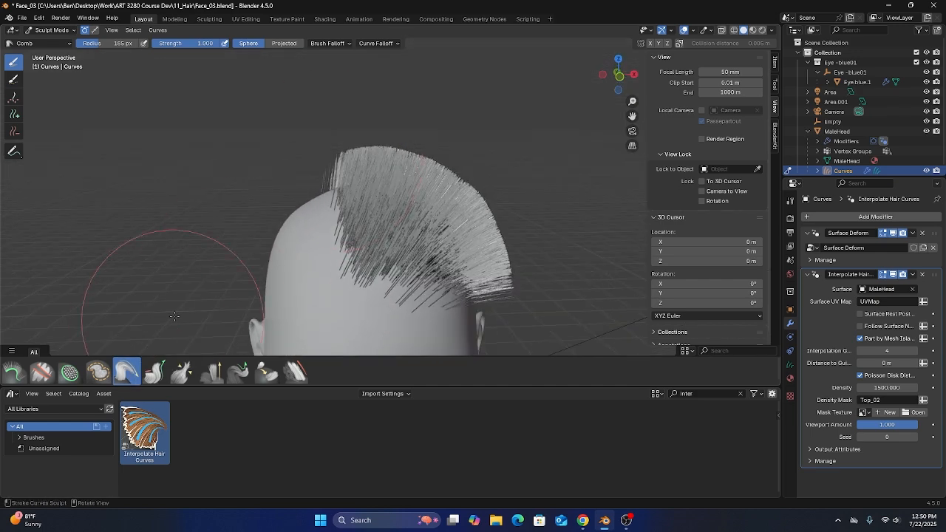
left_click_drag(338, 163, 475, 223)
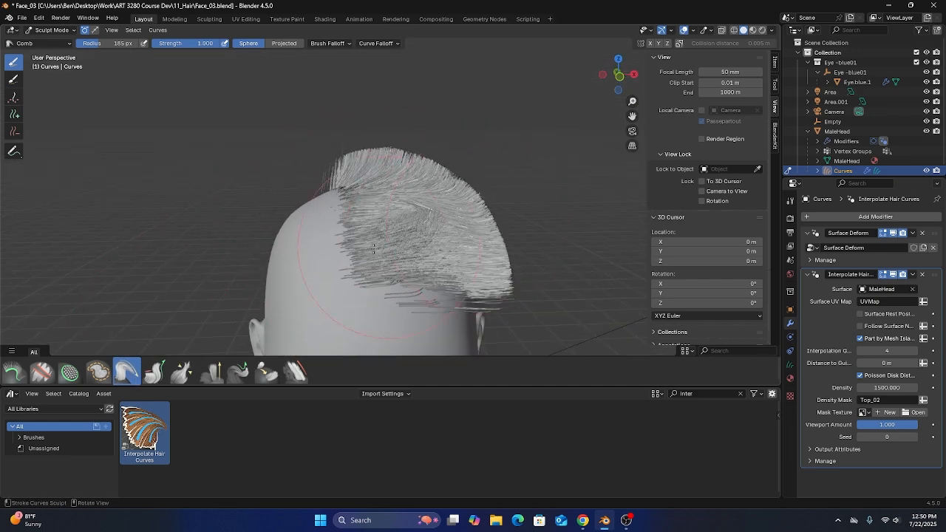
left_click_drag(360, 205, 458, 252)
mouse_move(459, 252)
middle_mouse_down()
mouse_move(458, 220)
mouse_move(435, 269)
mouse_move(429, 240)
middle_mouse_up()
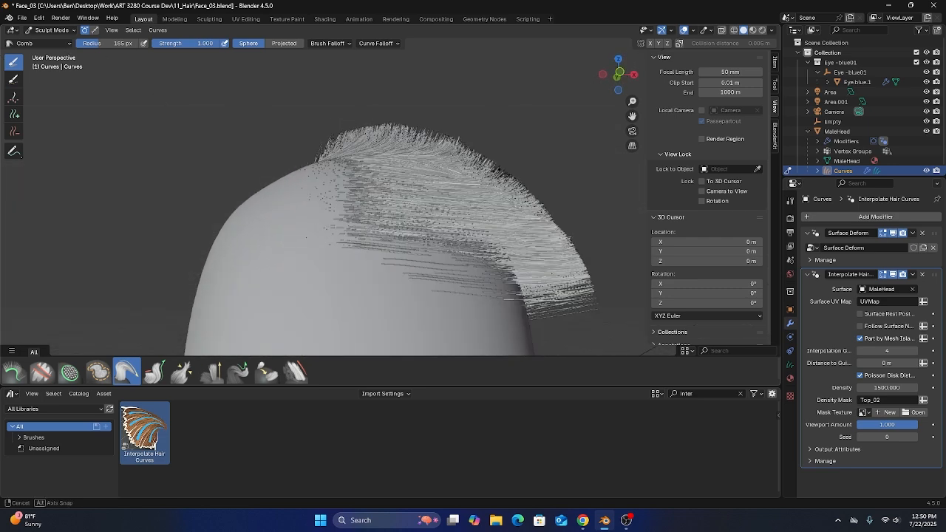
key("ctrl+z")
key("ctrl+z")
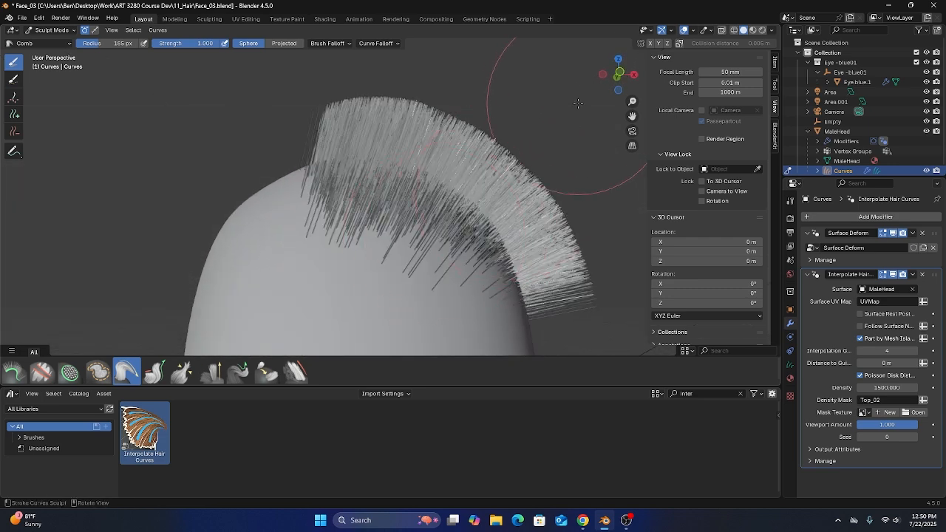
Enable curve collision with the surface and comb the top hair across the front and crown of the head.
left_click(681, 44)
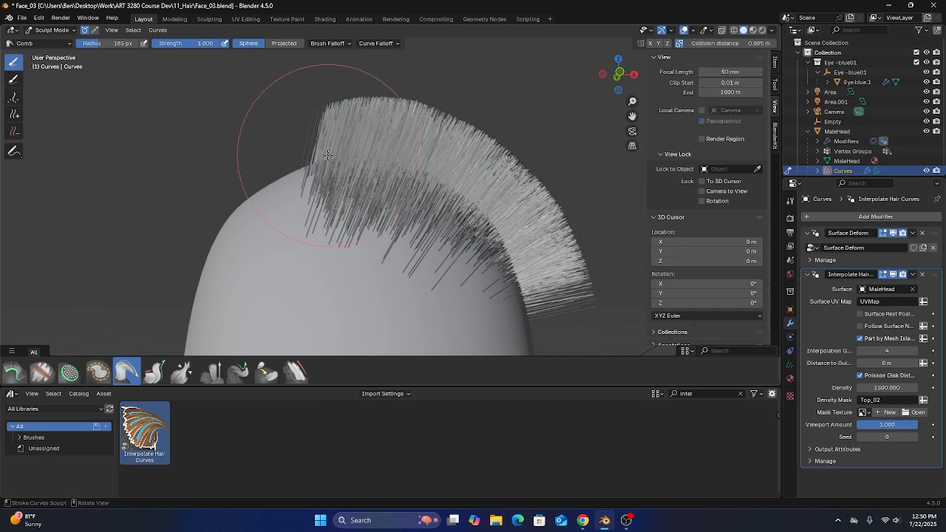
mouse_move(344, 142)
left_mouse_down()
mouse_move(411, 140)
mouse_move(501, 184)
left_mouse_up()
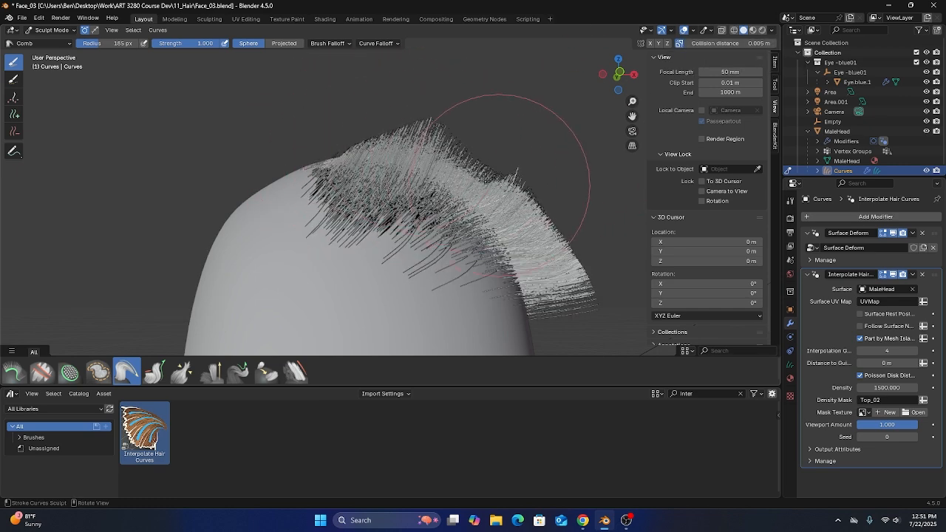
middle_click_drag(500, 186, 512, 227)
mouse_move(331, 166)
middle_mouse_down()
mouse_move(318, 74)
mouse_move(306, 148)
middle_mouse_up()
left_click_drag(381, 202, 285, 127)
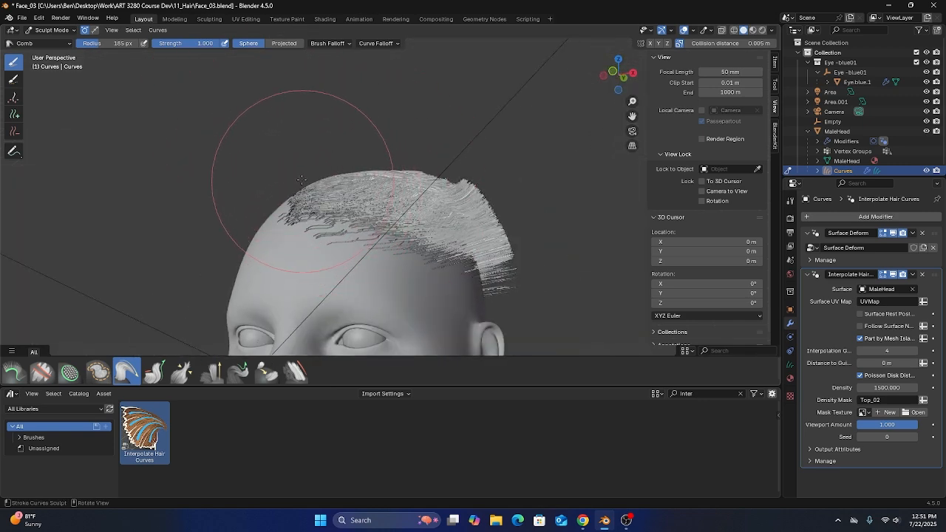
Comb the hair at the side and back of the crown down so that it lies against the scalp.
mouse_move(317, 150)
middle_mouse_down()
mouse_move(273, 155)
mouse_move(294, 149)
middle_mouse_up()
left_click_drag(418, 202, 451, 205)
mouse_move(451, 206)
middle_mouse_down()
mouse_move(362, 202)
mouse_move(466, 207)
middle_mouse_up()
middle_click_drag(468, 268, 429, 268)
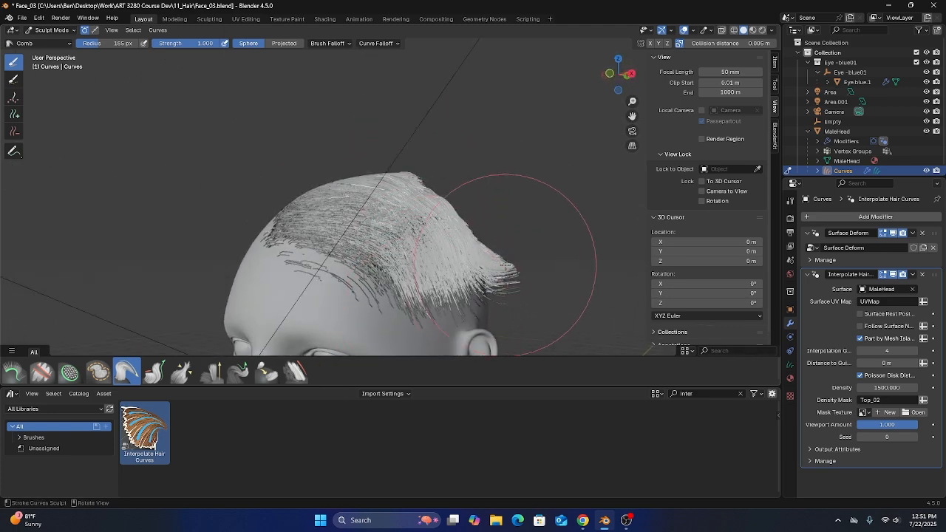
mouse_move(559, 179)
middle_mouse_down()
mouse_move(303, 273)
mouse_move(283, 268)
middle_mouse_up()
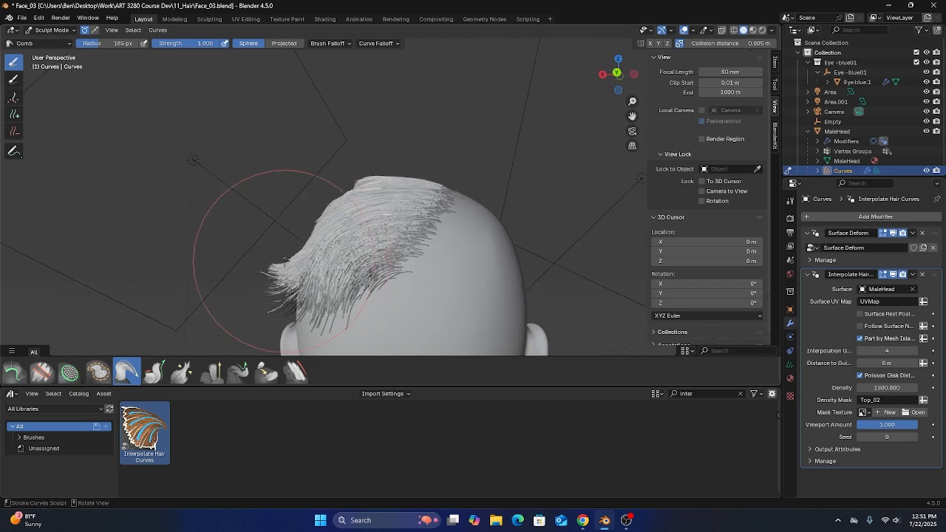
mouse_move(283, 262)
left_mouse_down()
mouse_move(283, 291)
mouse_move(305, 309)
left_mouse_up()
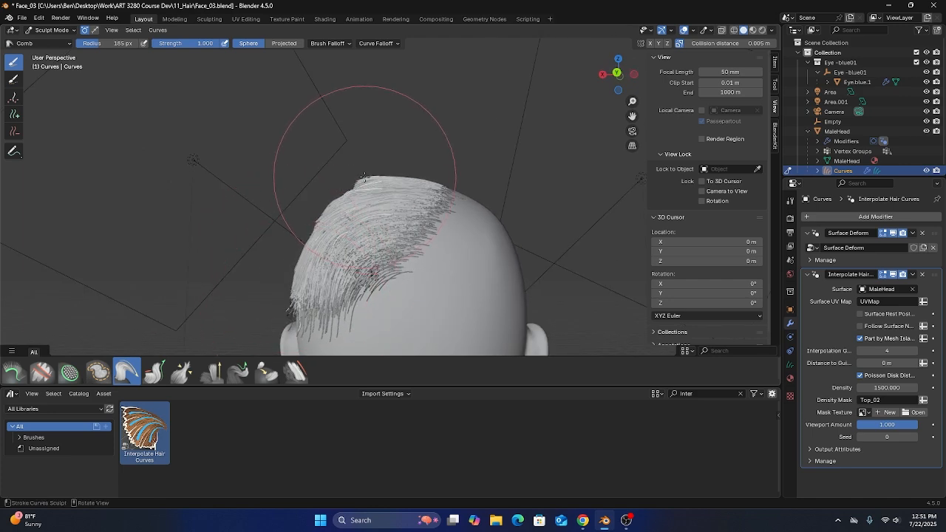
mouse_move(361, 129)
middle_mouse_down()
mouse_move(401, 148)
mouse_move(496, 232)
middle_mouse_up()
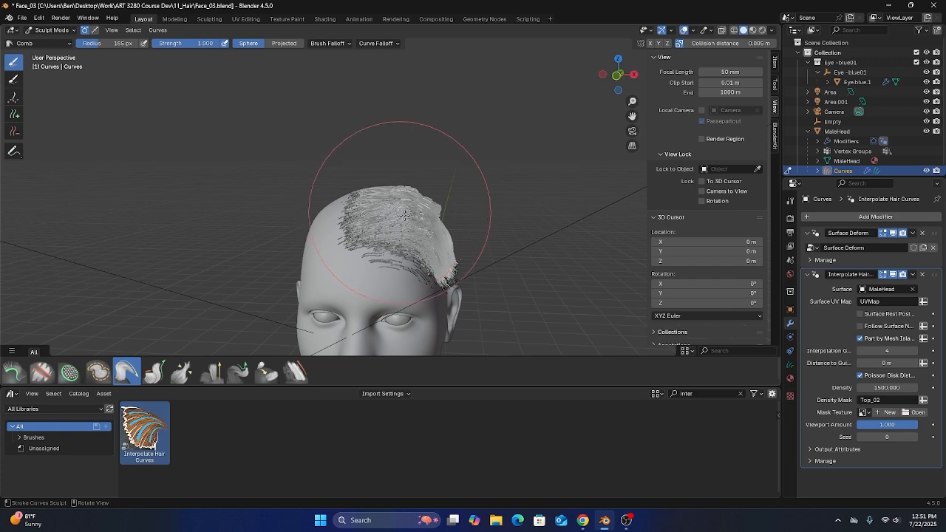
mouse_move(376, 170)
middle_mouse_down()
mouse_move(399, 187)
mouse_move(396, 222)
mouse_move(374, 213)
mouse_move(369, 152)
middle_mouse_up()
scroll(407, 220, "down", 6)
scroll(375, 213, "up", 6)
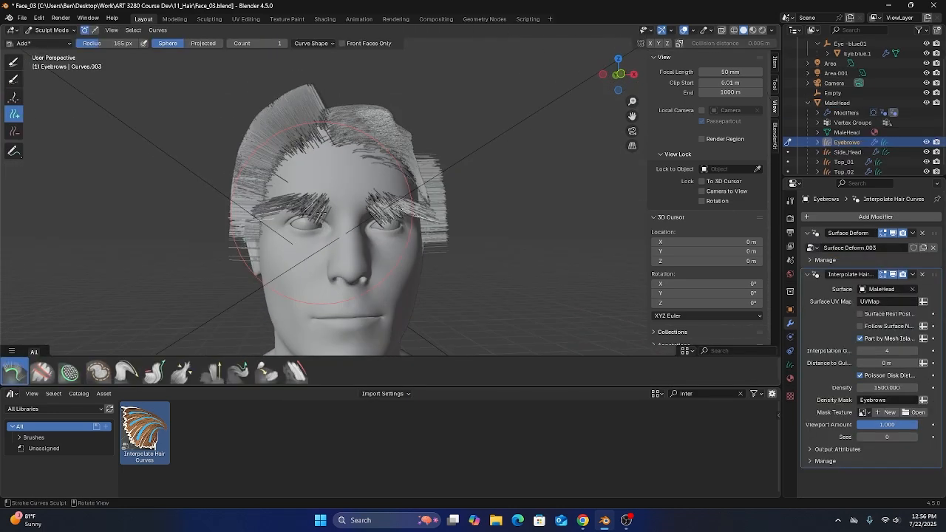
Search the assets for "trim" and apply the Trim Hair Curves asset to the Eyebrows curves.
mouse_move(319, 213)
middle_mouse_down()
mouse_move(84, 200)
mouse_move(306, 227)
mouse_move(414, 214)
mouse_move(421, 236)
mouse_move(374, 172)
mouse_move(296, 178)
mouse_move(211, 162)
mouse_move(209, 202)
mouse_move(101, 261)
mouse_move(341, 203)
mouse_move(332, 195)
middle_mouse_up()
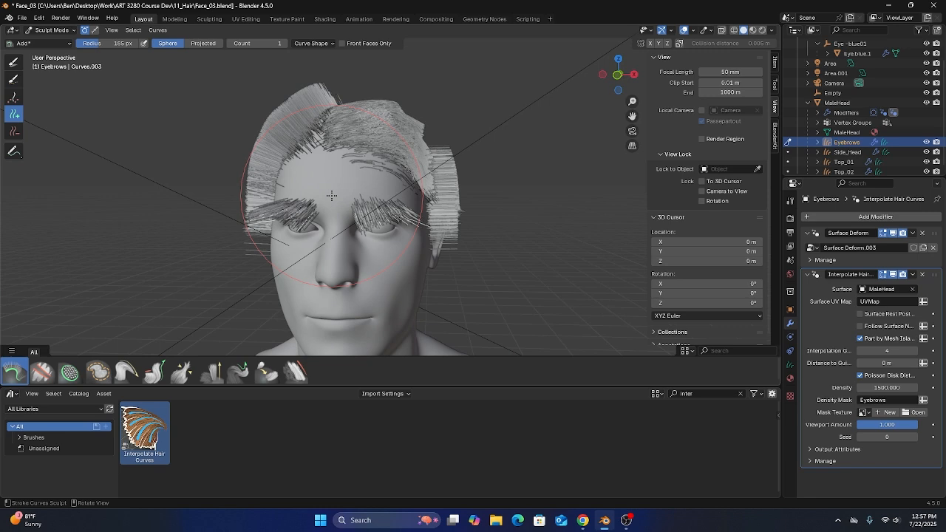
middle_click_drag(287, 224, 309, 232)
left_click(707, 394)
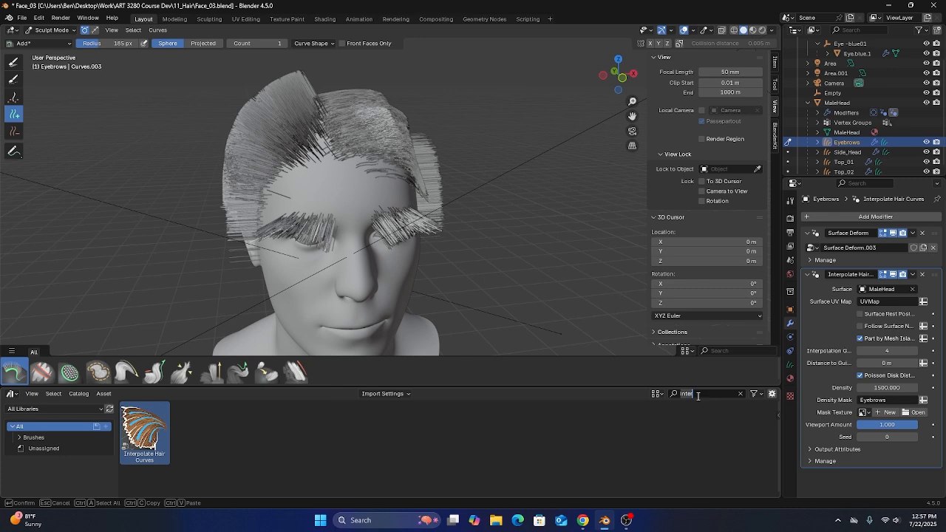
type("trim")
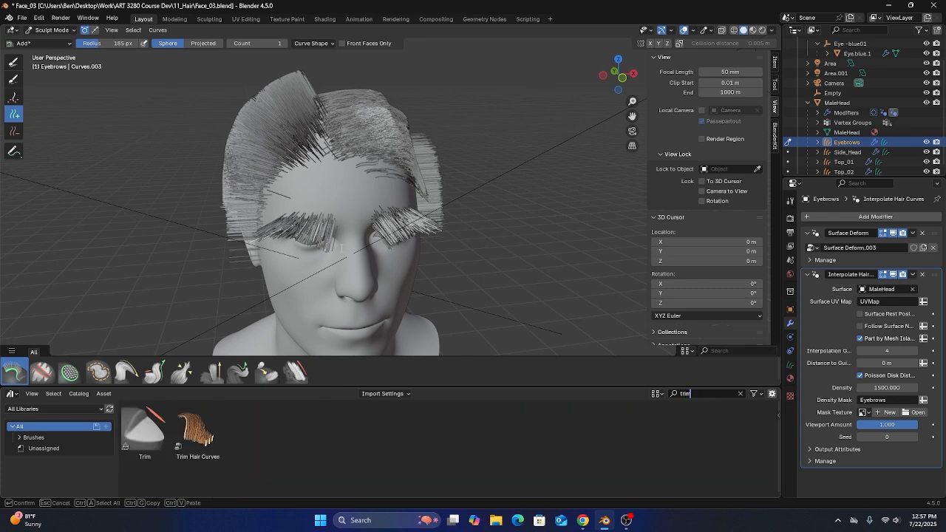
key("Return")
middle_click_drag(347, 222, 376, 216)
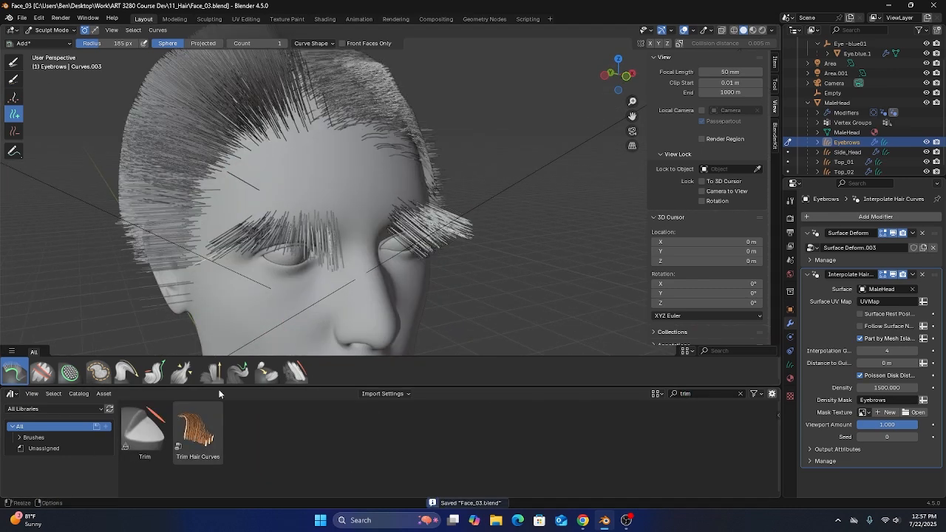
middle_click_drag(244, 295, 299, 300)
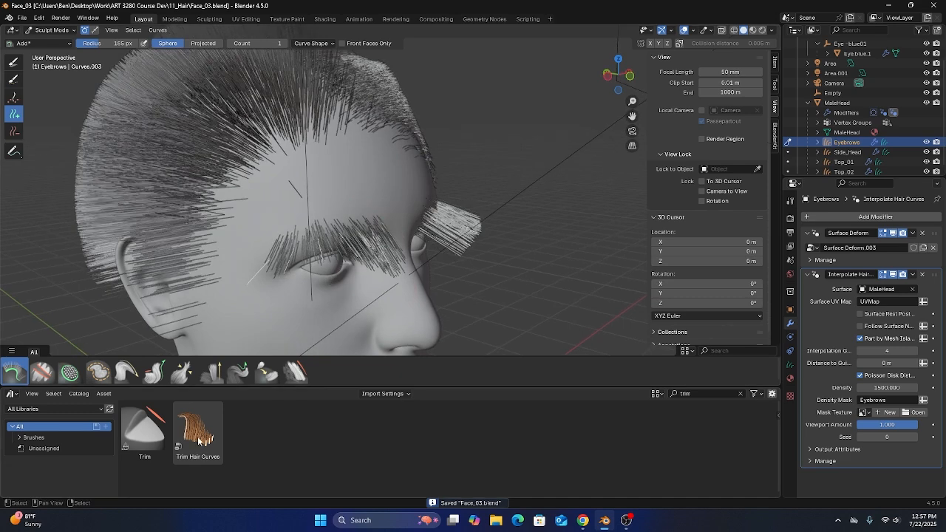
left_click_drag(201, 439, 463, 224)
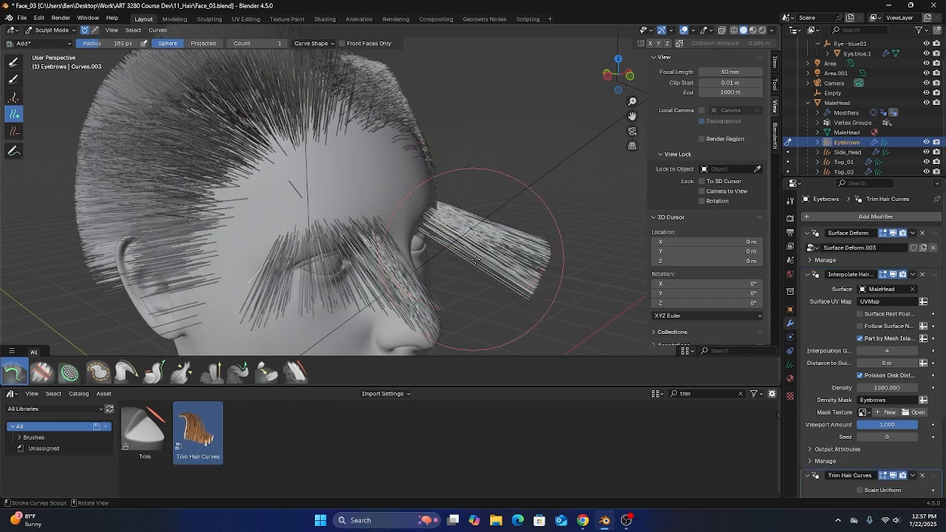
middle_click_drag(475, 259, 462, 254)
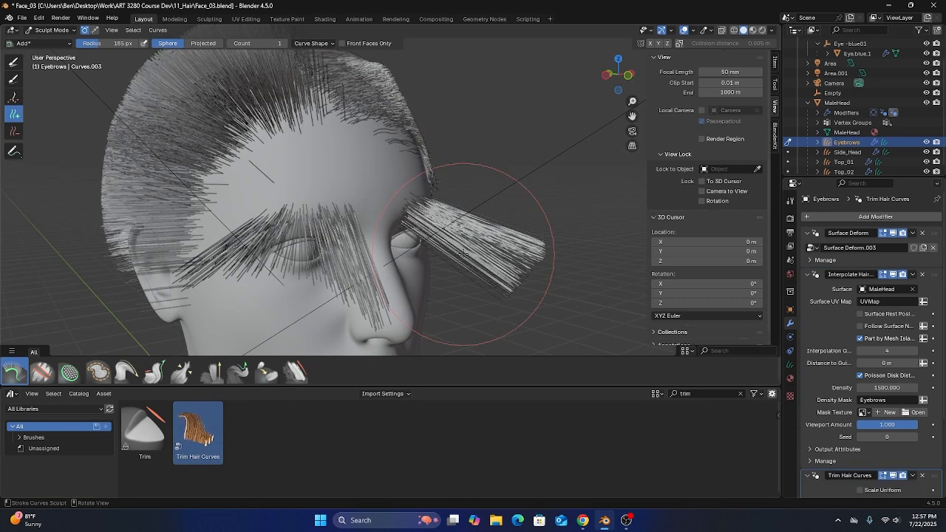
middle_click_drag(463, 254, 415, 251)
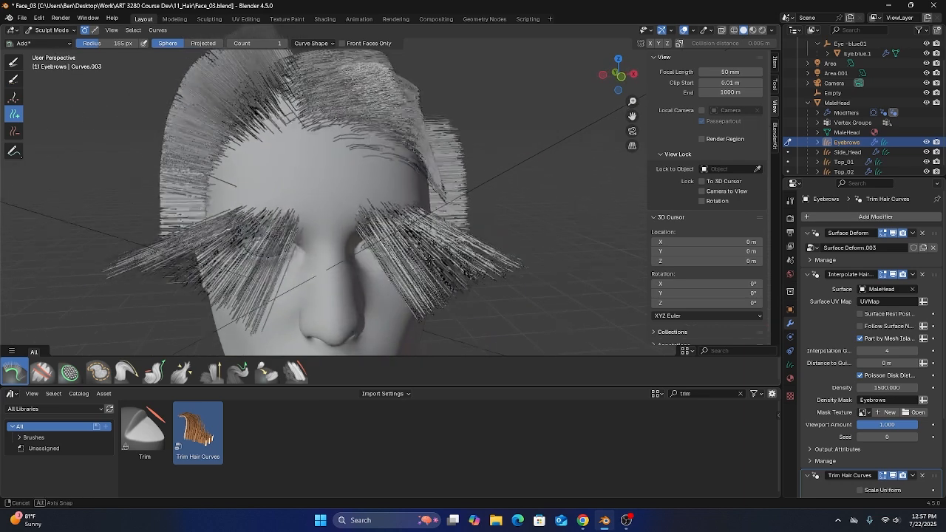
Drive the Trim Hair Curves mask with the Eyebrows attribute.
scroll(855, 338, "down", 4)
scroll(369, 325, "down", 1)
middle_click_drag(356, 346, 403, 339)
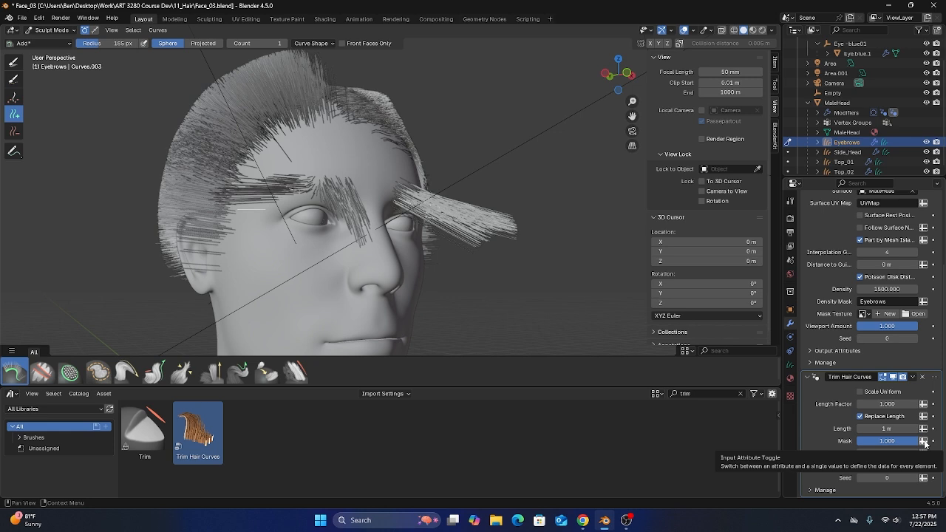
left_click(924, 442)
left_click(906, 441)
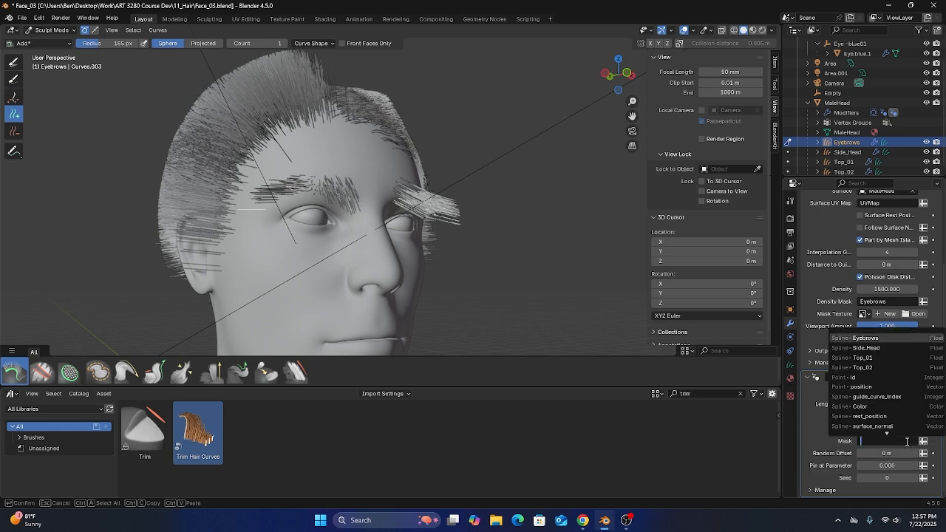
left_click(855, 338)
Lower the Length Factor of the eyebrows' Trim Hair Curves modifier to shorten the hairs.
middle_click_drag(414, 207, 299, 257)
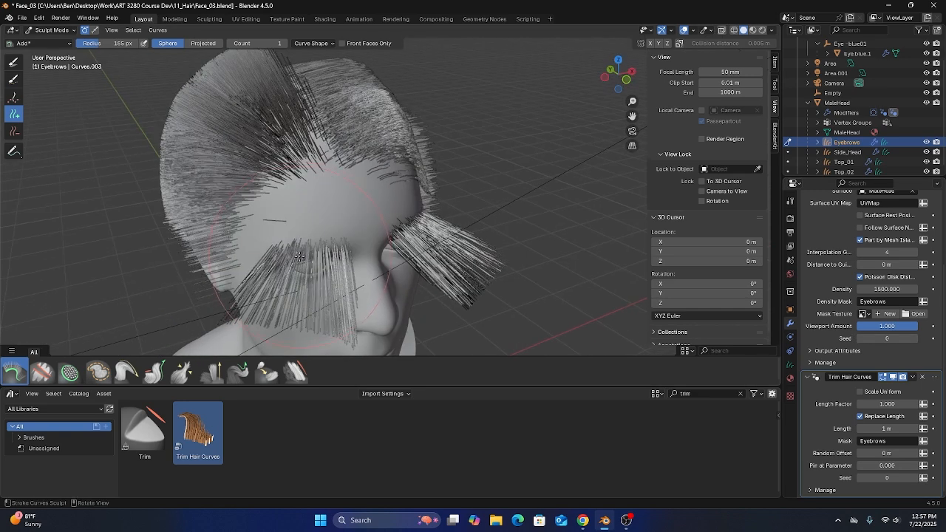
scroll(314, 254, "up", 5)
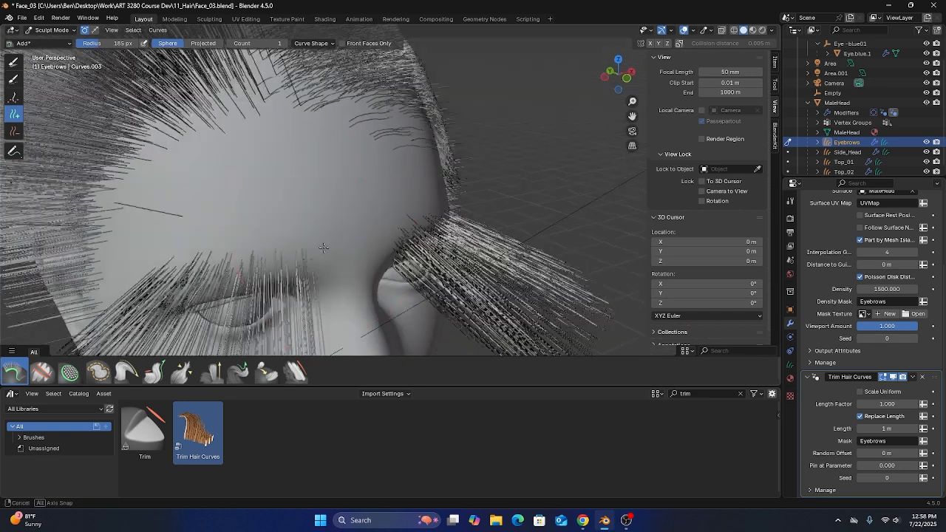
left_click_drag(896, 403, 851, 403)
mouse_move(488, 344)
middle_mouse_down()
mouse_move(414, 325)
mouse_move(413, 281)
middle_mouse_up()
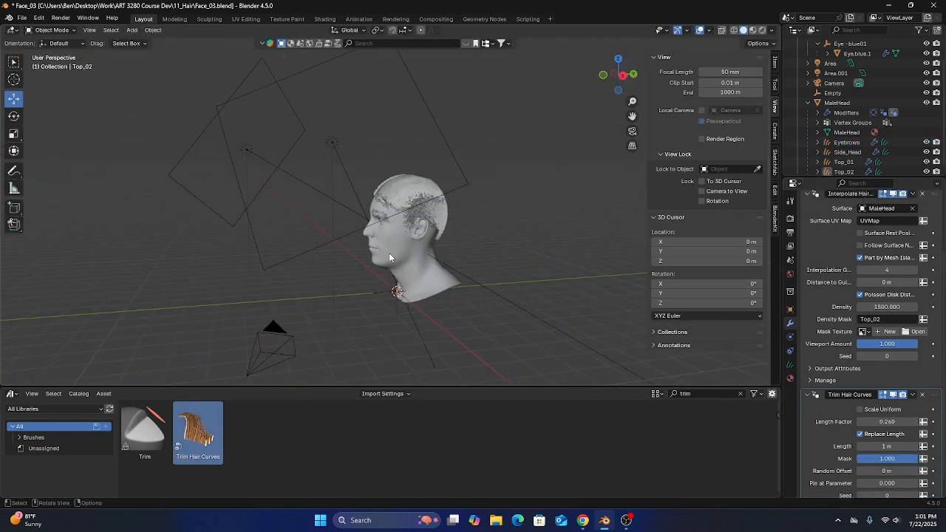
middle_click_drag(337, 221, 354, 279)
scroll(406, 189, "up", 4)
middle_click_drag(354, 279, 395, 201)
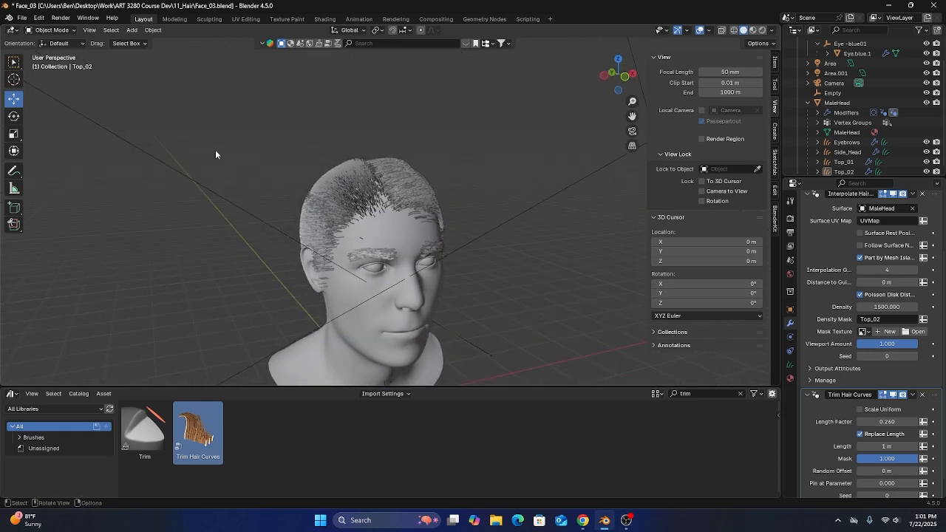
left_click(51, 30)
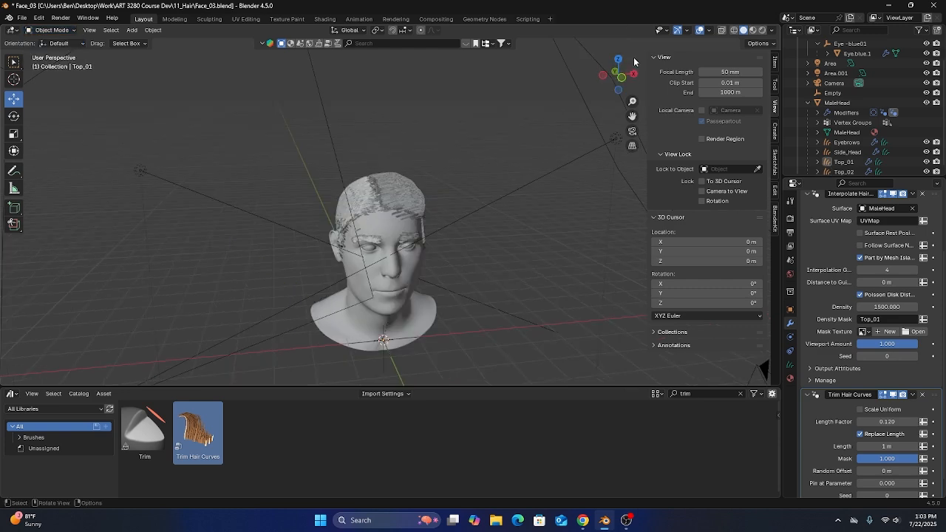
Preview the head in Material Preview, switch the viewport to Rendered shading and frame the Top_01 hair.
left_click(752, 30)
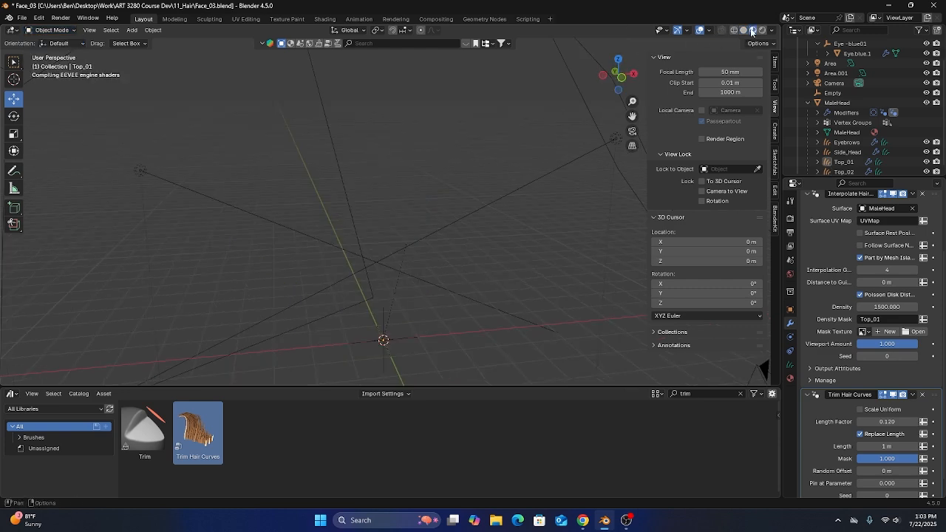
middle_click_drag(499, 193, 468, 196)
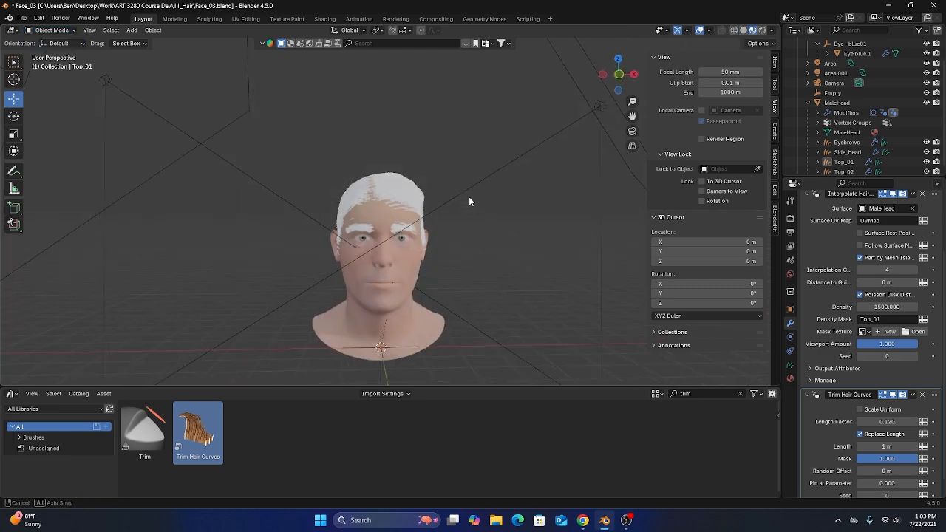
left_click(764, 31)
key("KP_Decimal")
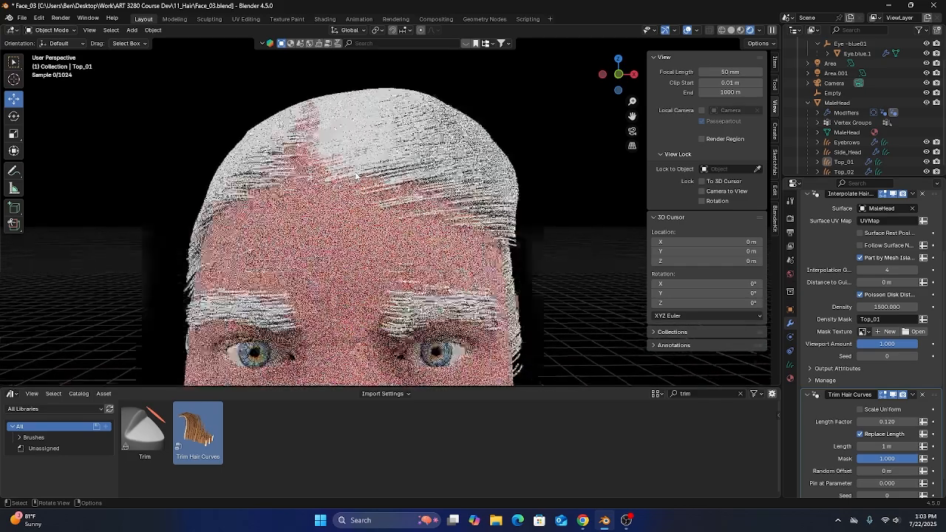
scroll(354, 175, "up", 1)
mouse_move(351, 173)
middle_mouse_down()
mouse_move(390, 177)
mouse_move(359, 179)
middle_mouse_up()
scroll(371, 176, "down", 7)
scroll(377, 177, "up", 5)
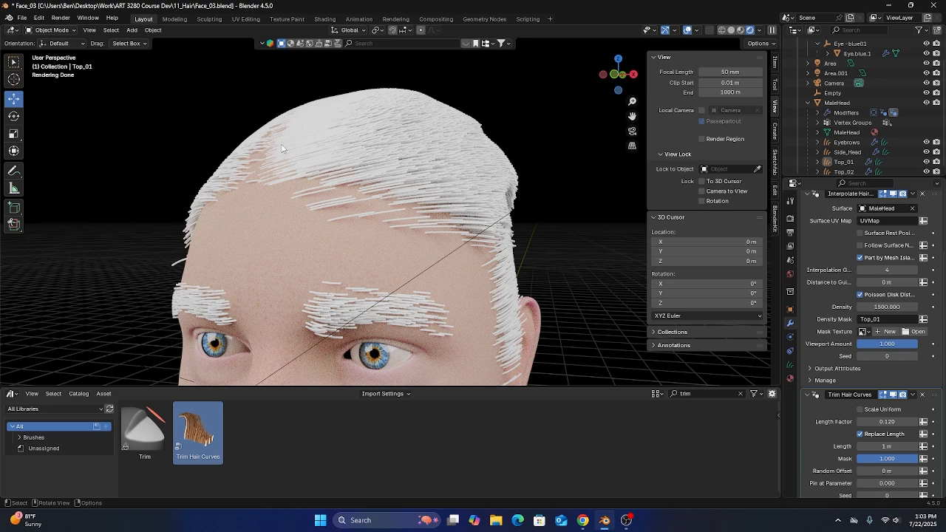
Search the assets for "set" and apply the Set Hair Curve Profile asset to the Top_02 curves.
middle_click_drag(282, 148, 303, 152)
left_click(694, 393)
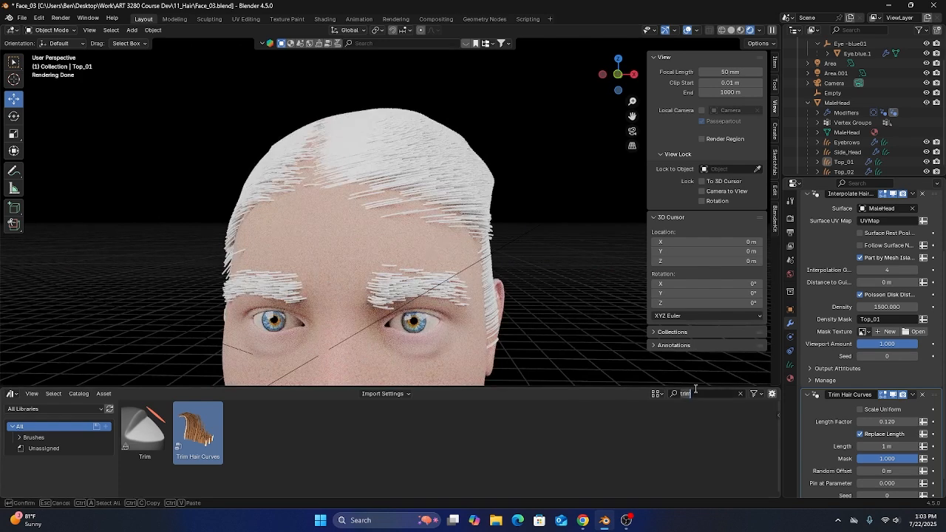
key("BackSpace")
key("BackSpace")
key("BackSpace")
key("BackSpace")
type("set")
key("Return")
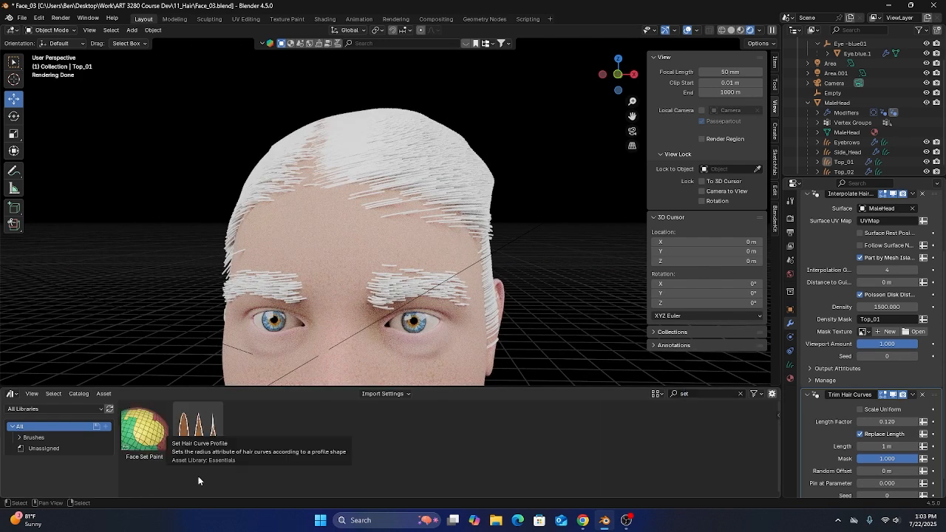
left_click_drag(190, 439, 414, 138)
Set the Factor Max of the Top_02 curves' Set Hair Curve Profile modifier to 0.140 to thin the hairs.
scroll(414, 137, "up", 6)
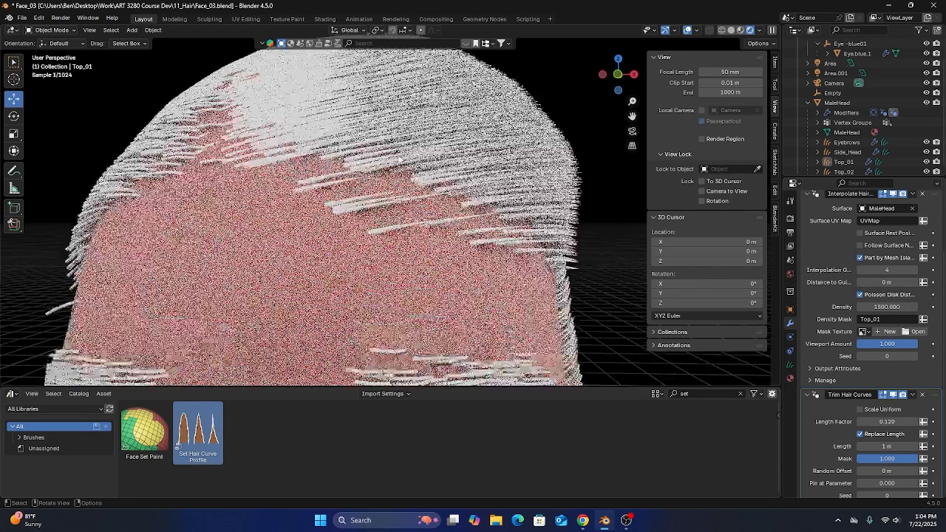
middle_click_drag(456, 208, 385, 208, "shift")
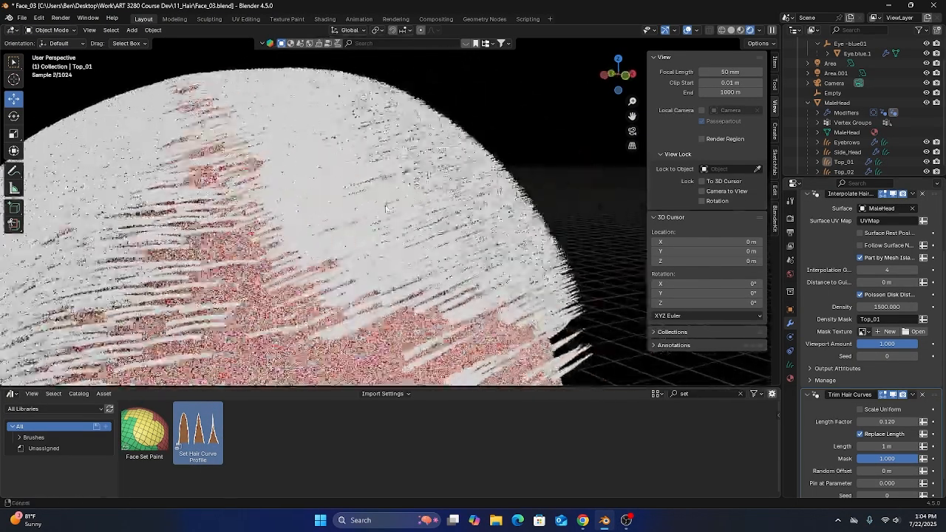
scroll(837, 344, "down", 1)
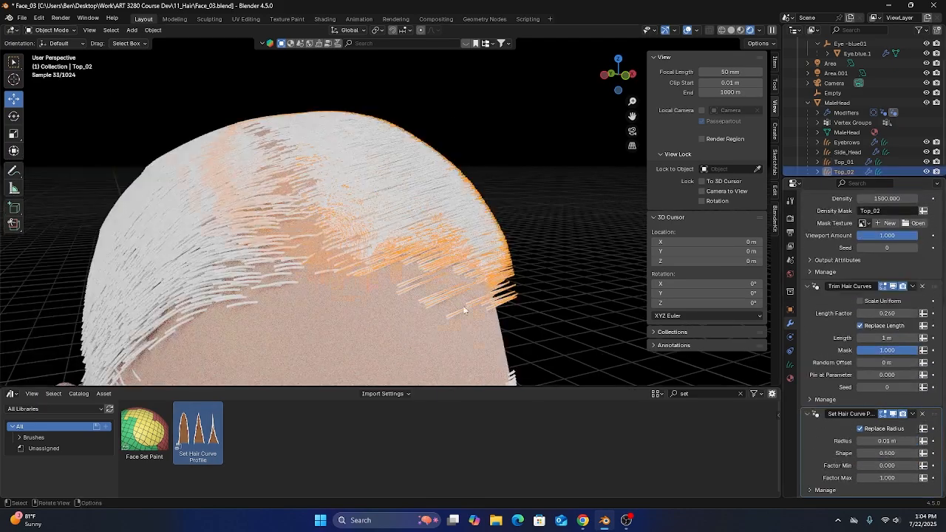
scroll(464, 310, "up", 3)
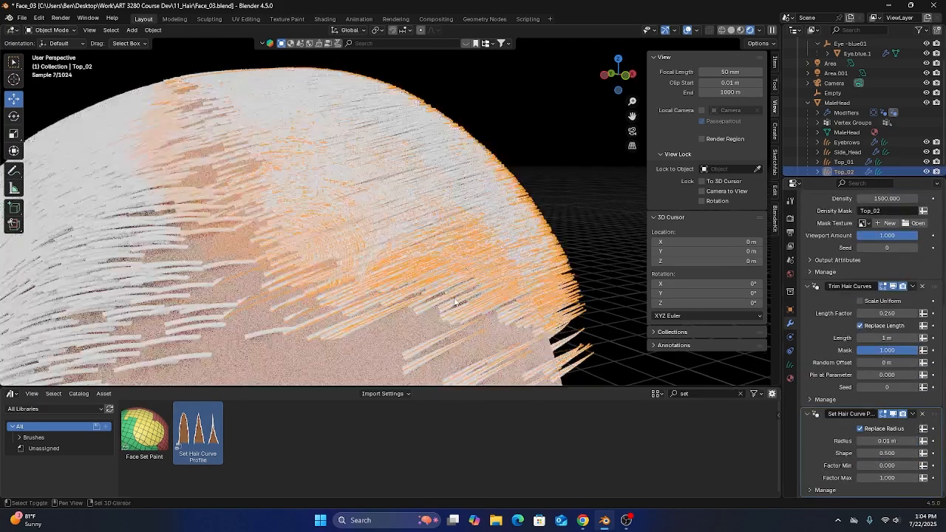
middle_click_drag(464, 310, 467, 267)
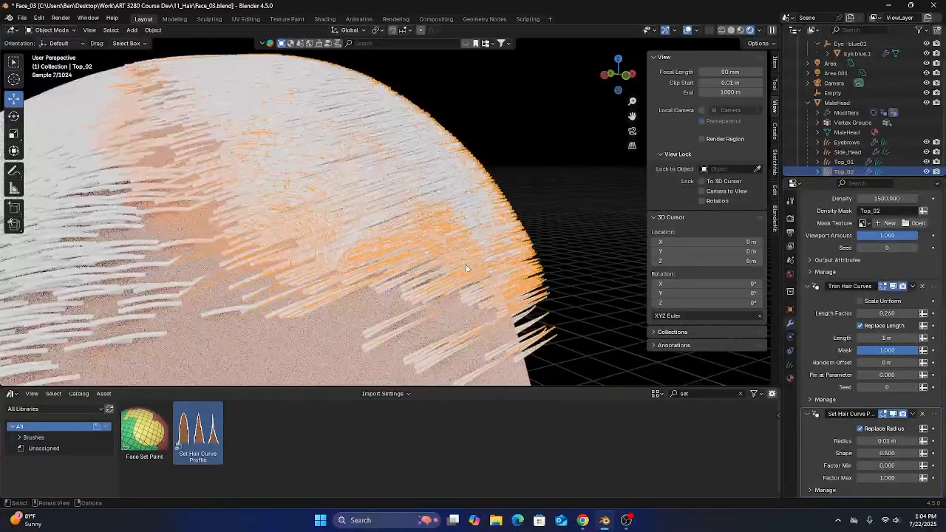
left_click_drag(894, 479, 835, 479)
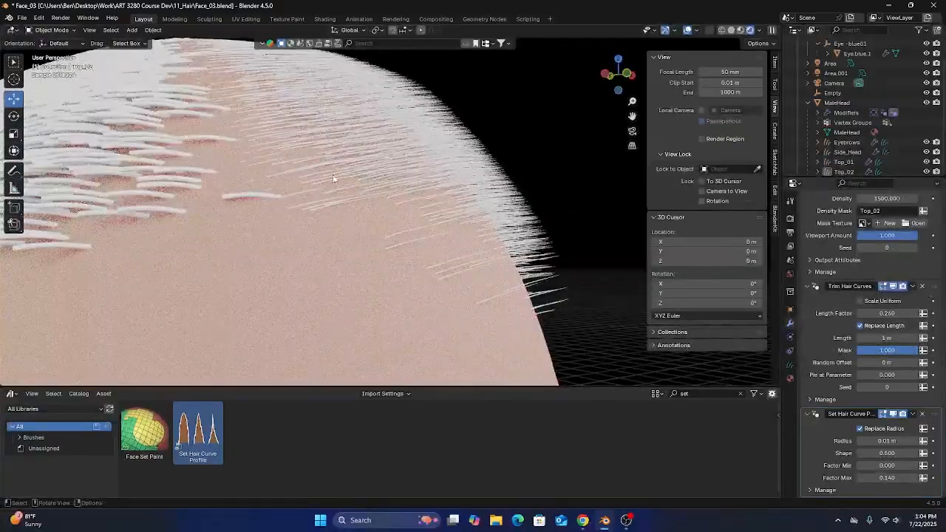
Set the Density of the Top_02 curves' Interpolate Hair Curves modifier to 6000.
scroll(439, 226, "down", 7)
middle_click_drag(439, 224, 393, 215)
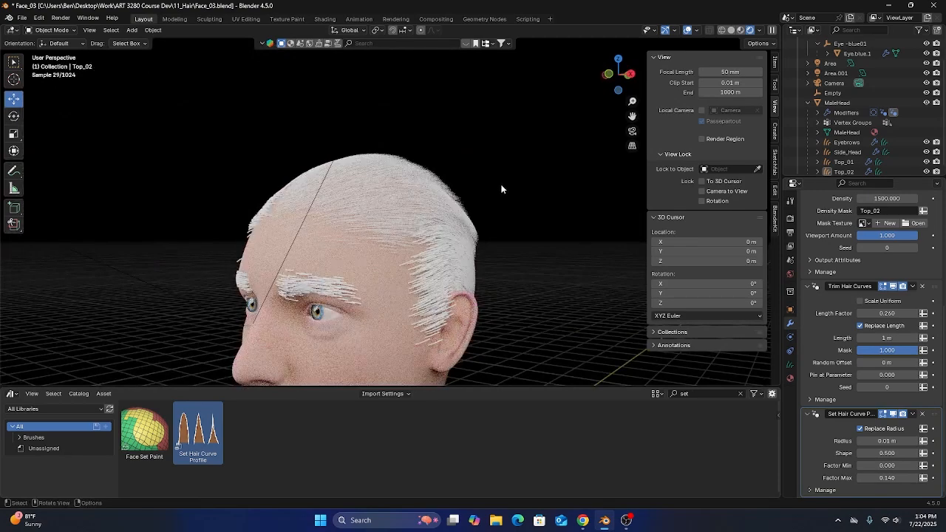
middle_click_drag(500, 187, 452, 195)
middle_click_drag(317, 190, 372, 174)
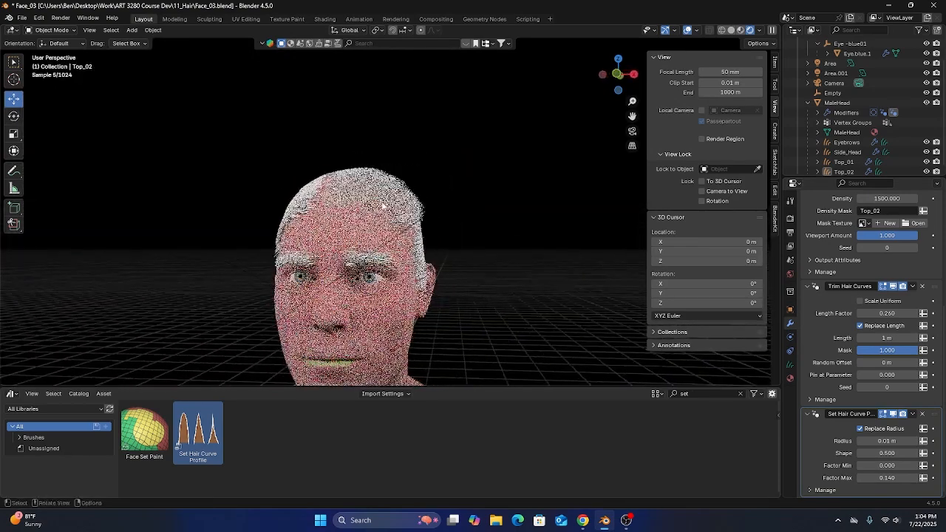
scroll(373, 173, "up", 4)
left_click(372, 174)
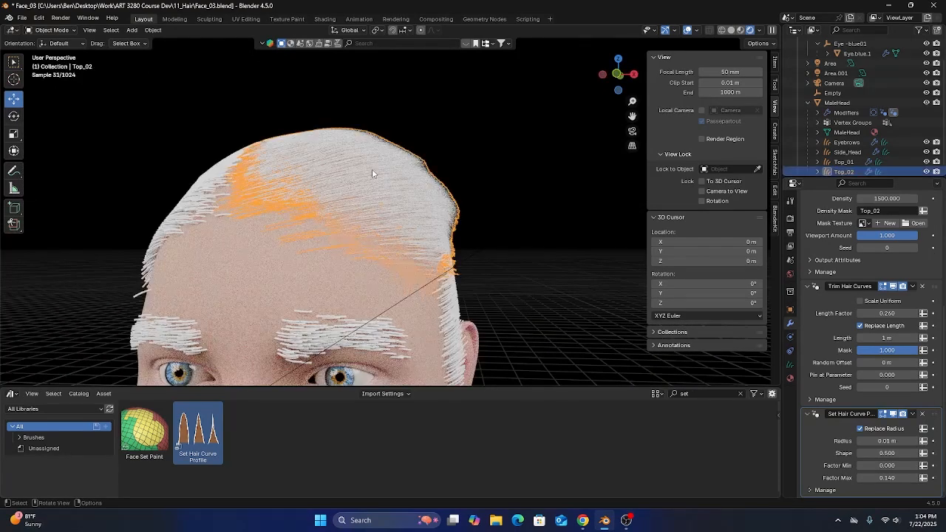
left_click(790, 366)
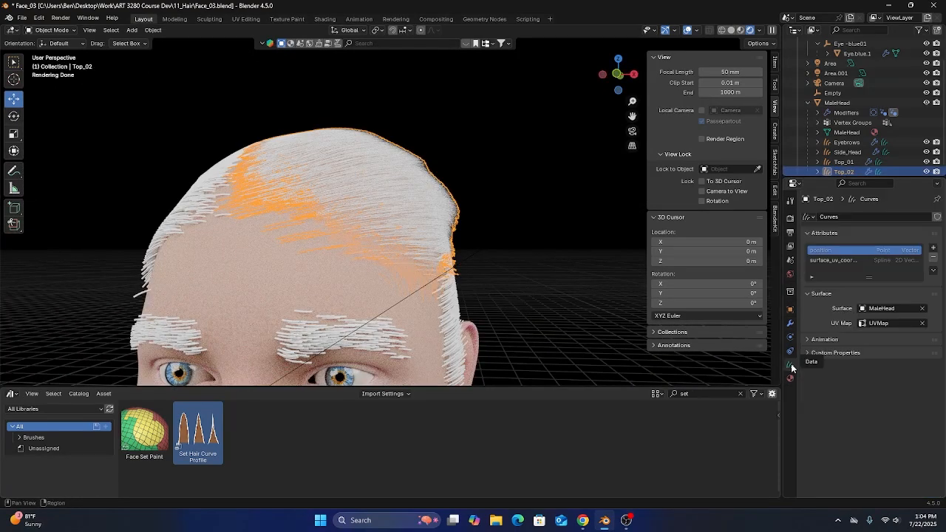
left_click(790, 323)
left_click(883, 386)
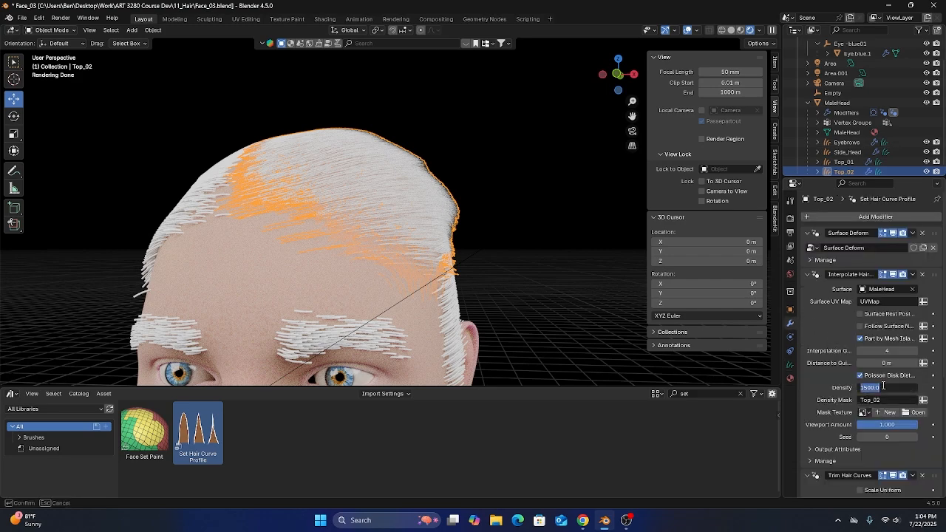
type("600")
type("0")
key("Return")
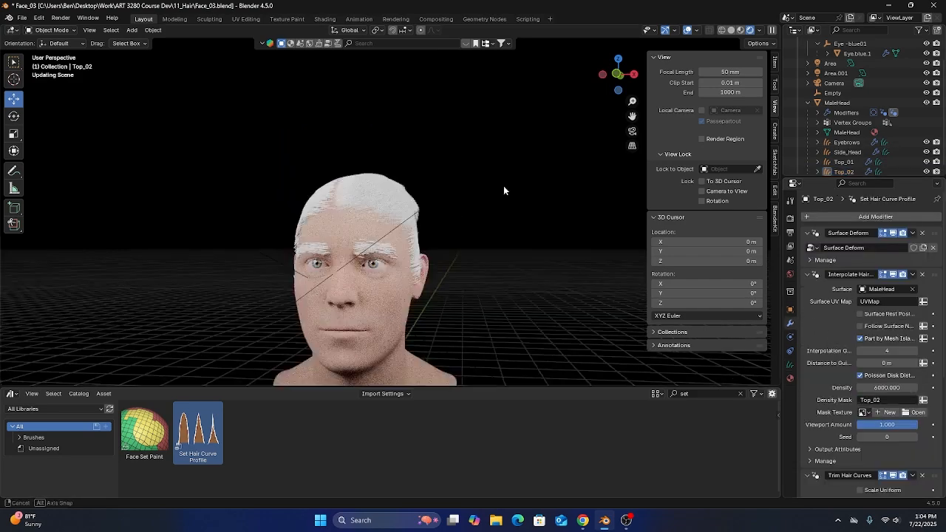
Examine the rendered hair around the head, comparing the Top_01 and Top_02 curves.
middle_click_drag(503, 185, 415, 164)
scroll(409, 178, "up", 2)
scroll(331, 189, "down", 3)
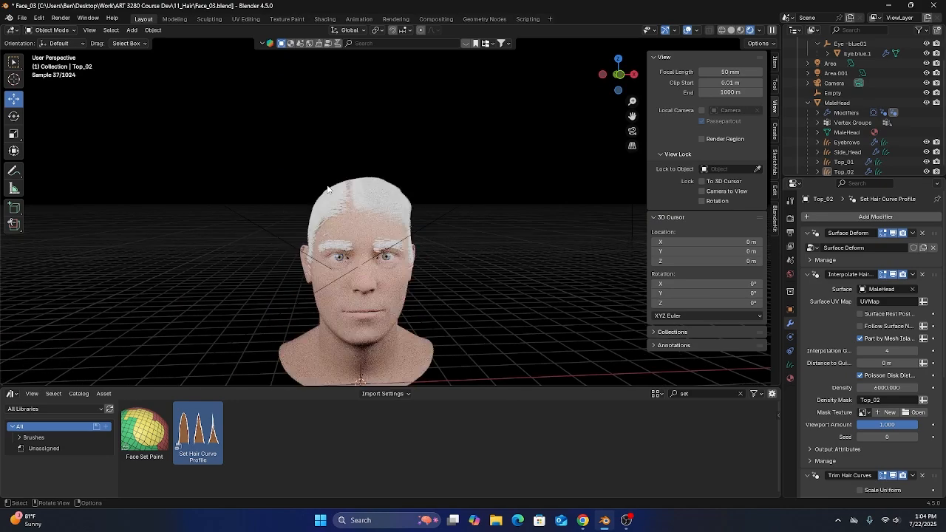
scroll(327, 190, "up", 4)
middle_click_drag(299, 229, 301, 189)
left_click(301, 189)
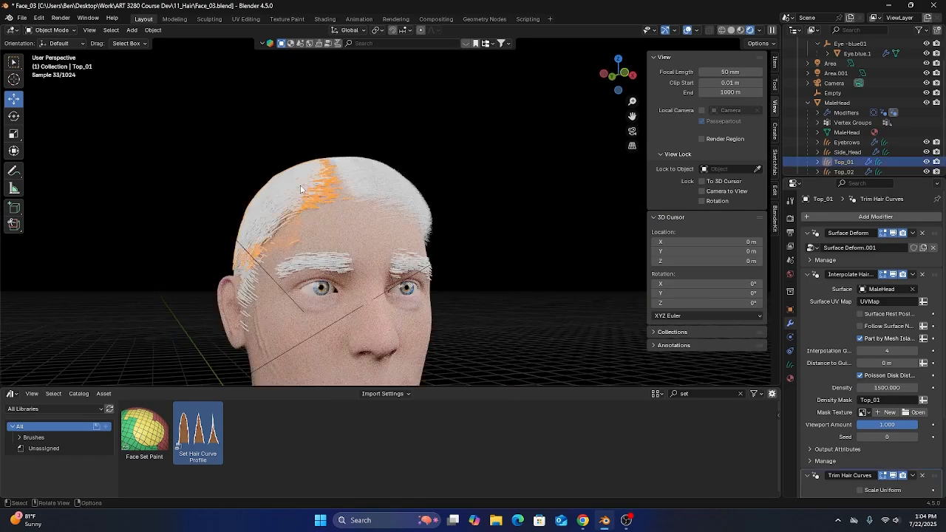
left_click(395, 205)
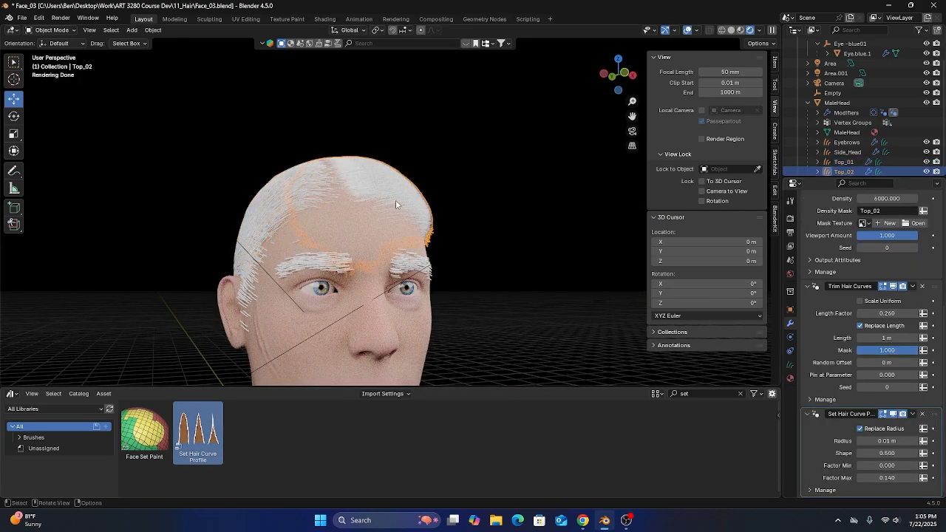
left_click(294, 193)
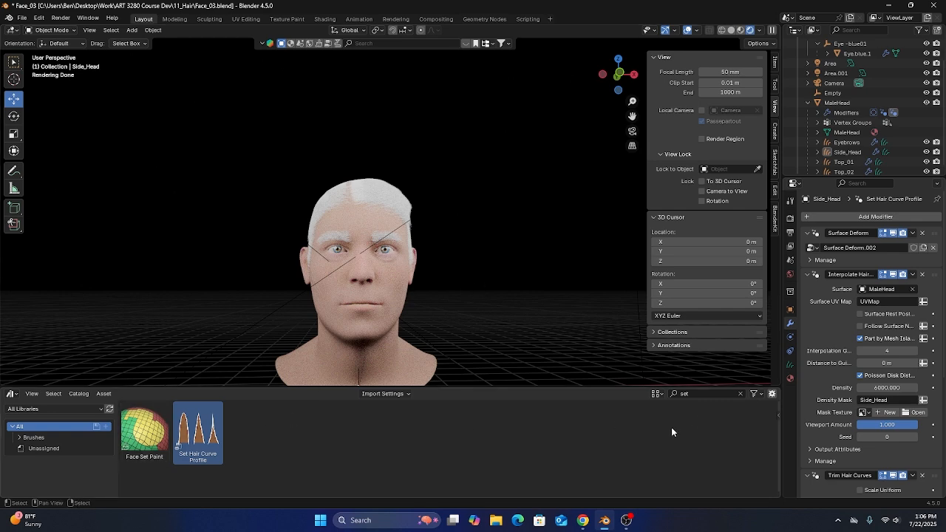
Browse the hair assets, search for "clum" and apply the Clump Hair Curves asset to the Top_02 curves.
left_click(740, 393)
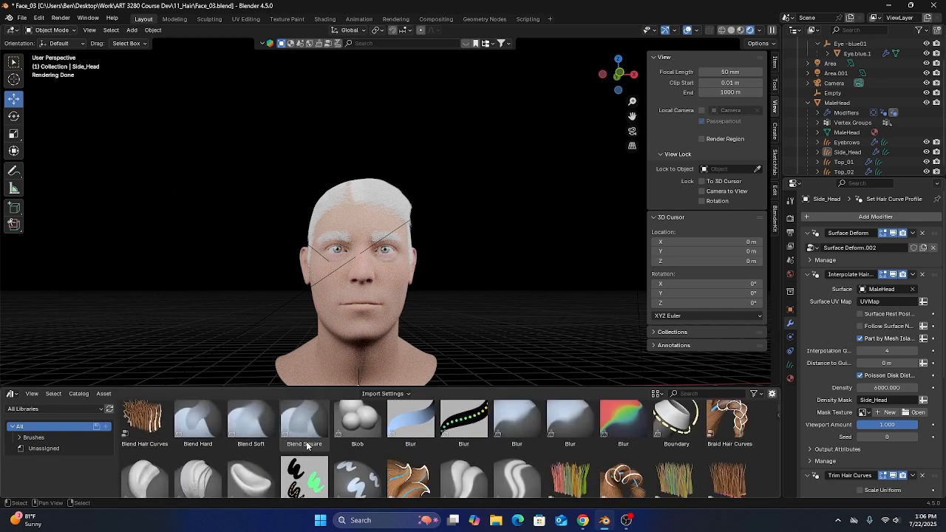
scroll(306, 444, "down", 2)
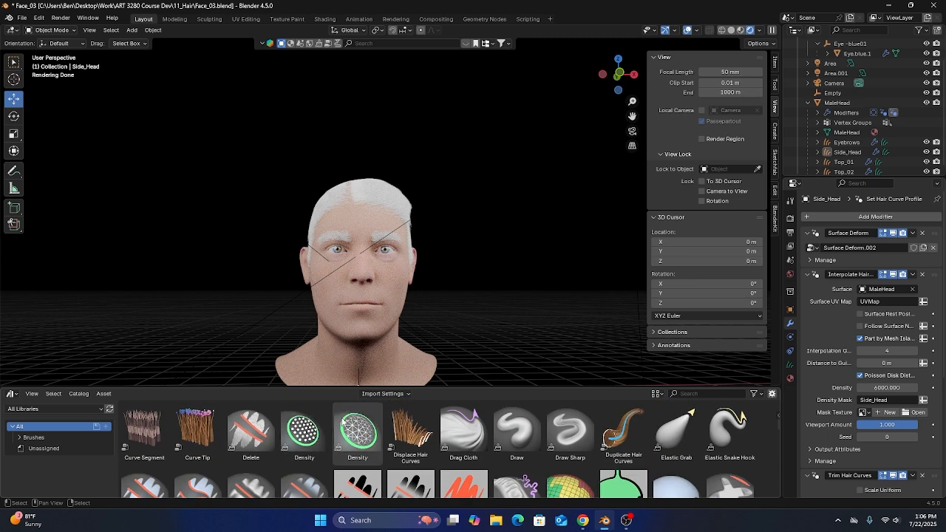
scroll(343, 418, "up", 1)
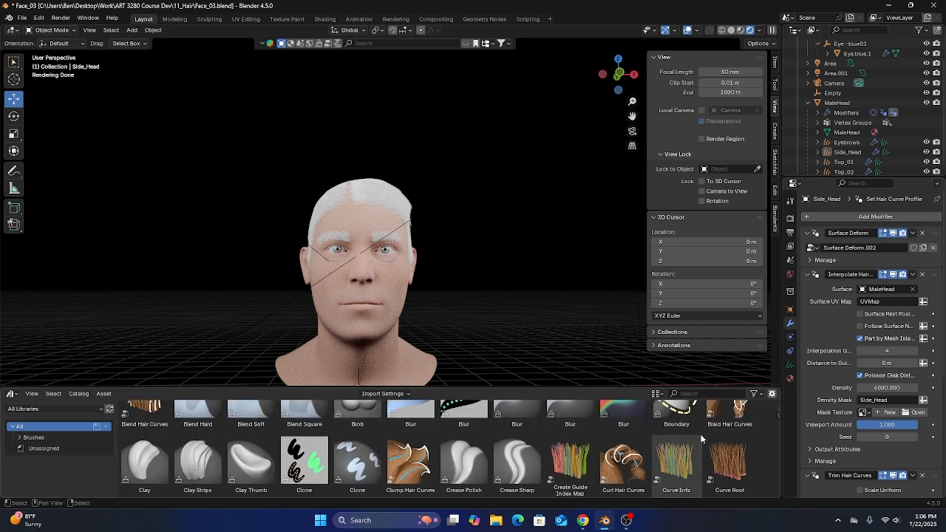
scroll(397, 177, "up", 4)
scroll(393, 179, "up", 1)
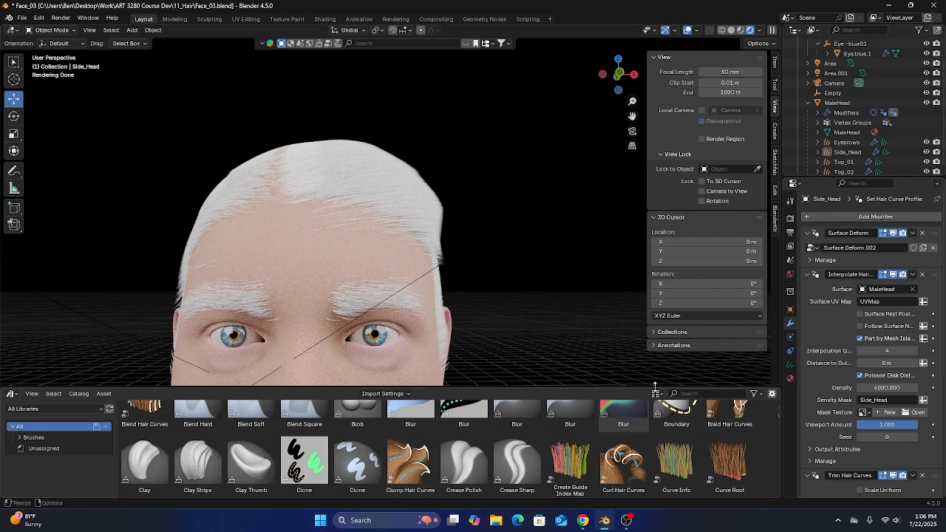
scroll(359, 190, "down", 5)
middle_click_drag(359, 191, 280, 207)
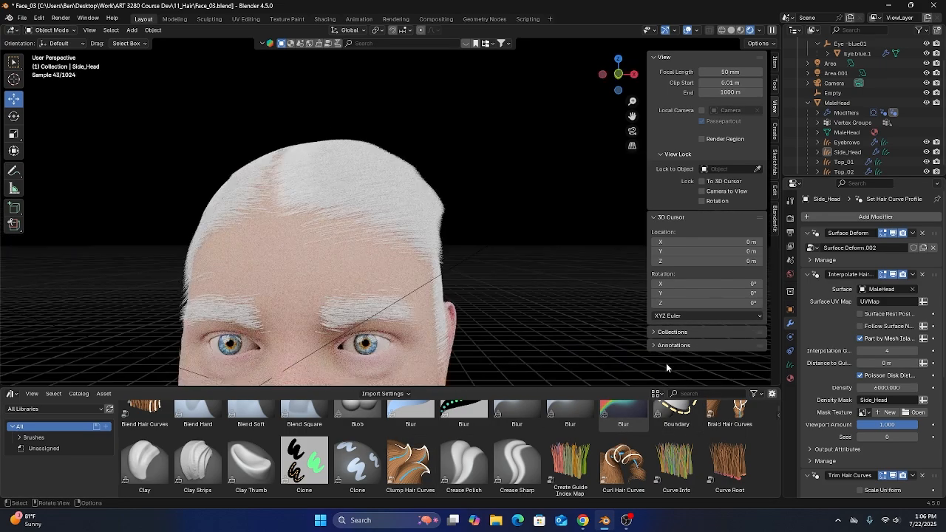
left_click(686, 393)
type("clum")
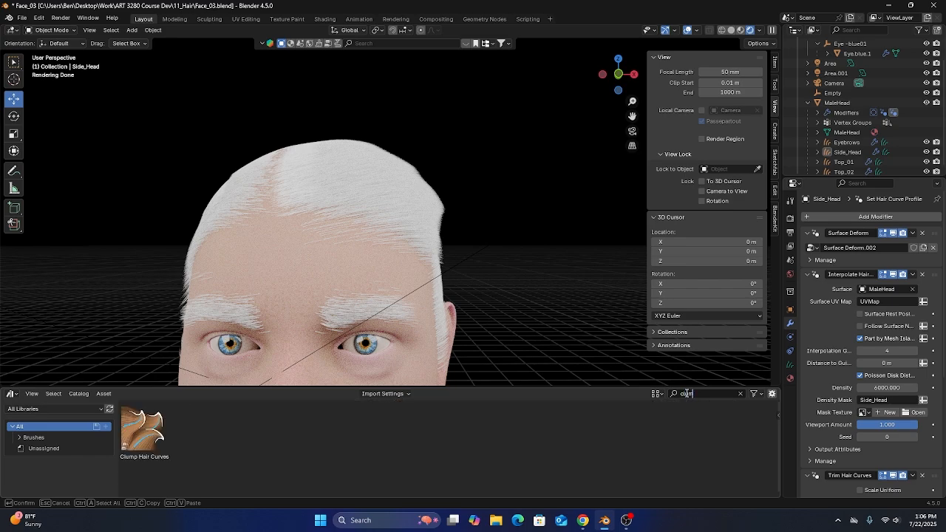
left_click_drag(151, 431, 389, 176)
Set the Top_02 clump modifier's Factor to 0.294, Guide Distance to 0.93 m and Clump Offset to 0.19 m.
middle_click_drag(391, 228, 289, 240)
scroll(289, 240, "up", 3)
left_click(322, 227)
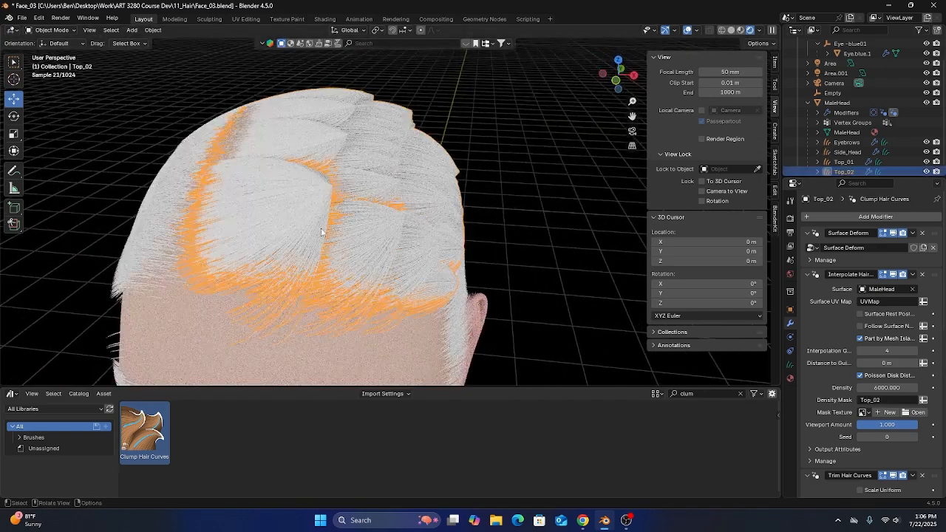
scroll(882, 393, "down", 3)
scroll(882, 393, "down", 9)
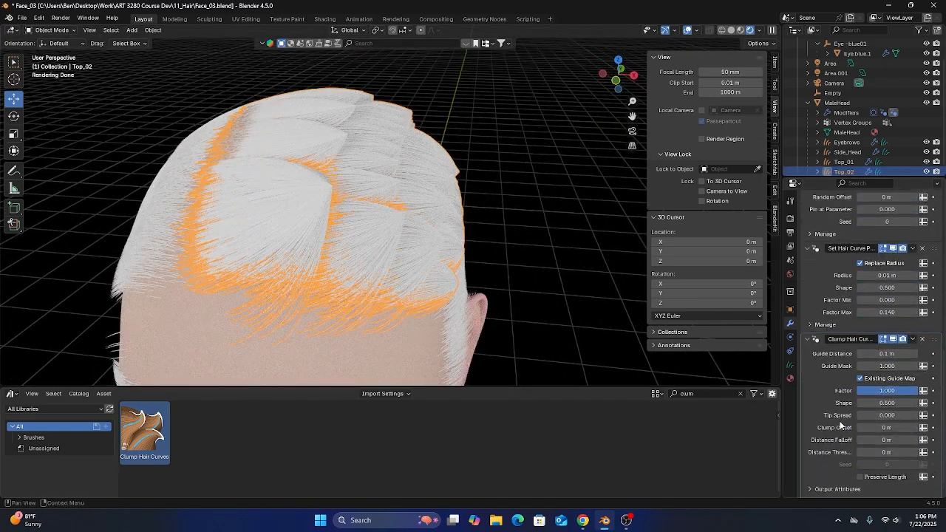
left_click_drag(917, 379, 875, 378)
middle_click_drag(443, 251, 448, 218)
mouse_move(886, 343)
left_mouse_down()
mouse_move(878, 343)
mouse_move(904, 343)
left_mouse_up()
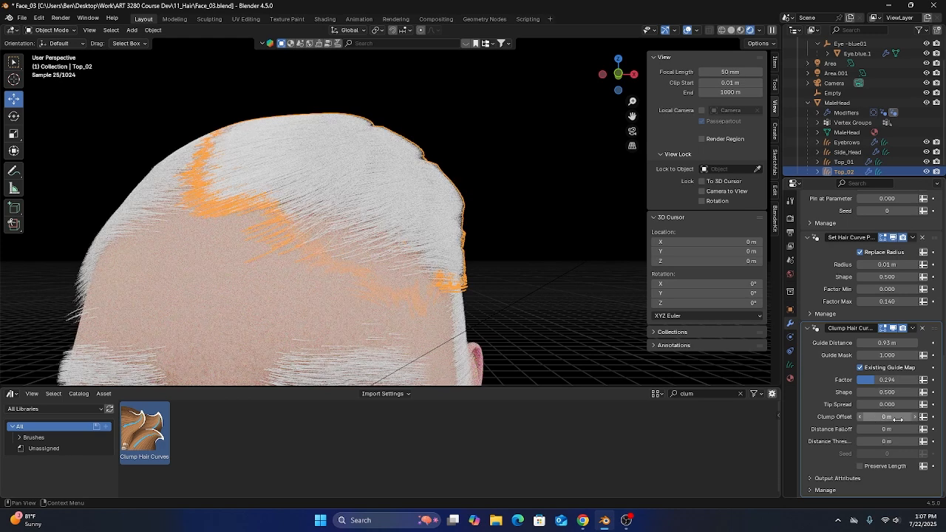
left_click_drag(894, 417, 905, 417)
Search the assets for "fri" and apply the Frizz Hair Curves asset to the Top_02 curves.
left_click(704, 393)
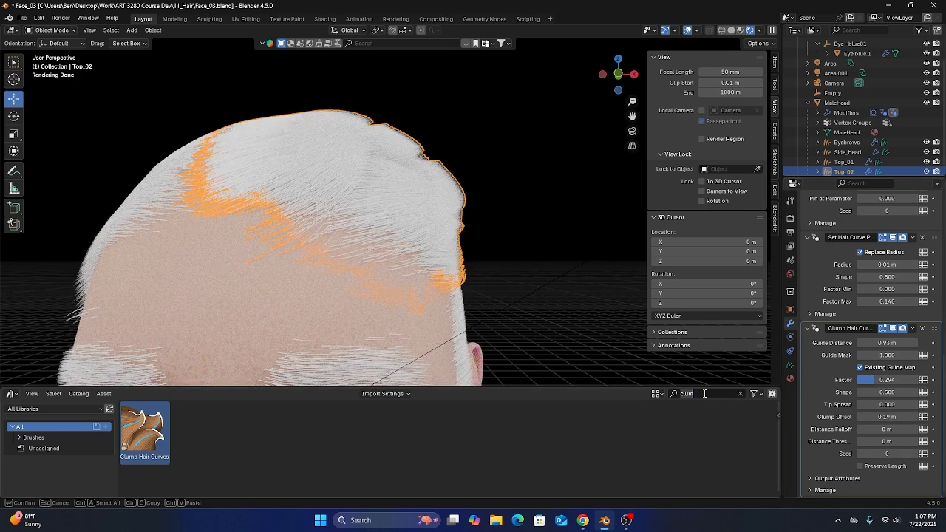
key("BackSpace")
type("fr")
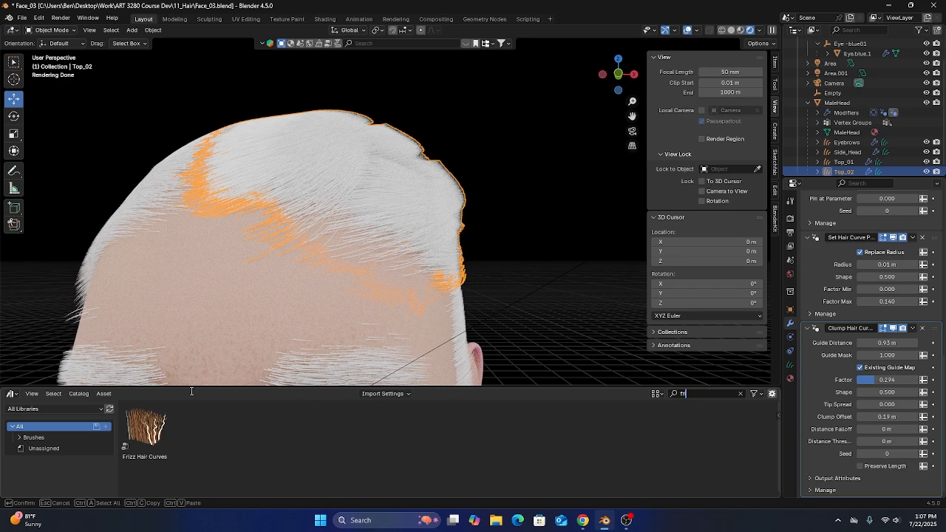
left_click(146, 432)
left_click_drag(146, 433, 359, 184)
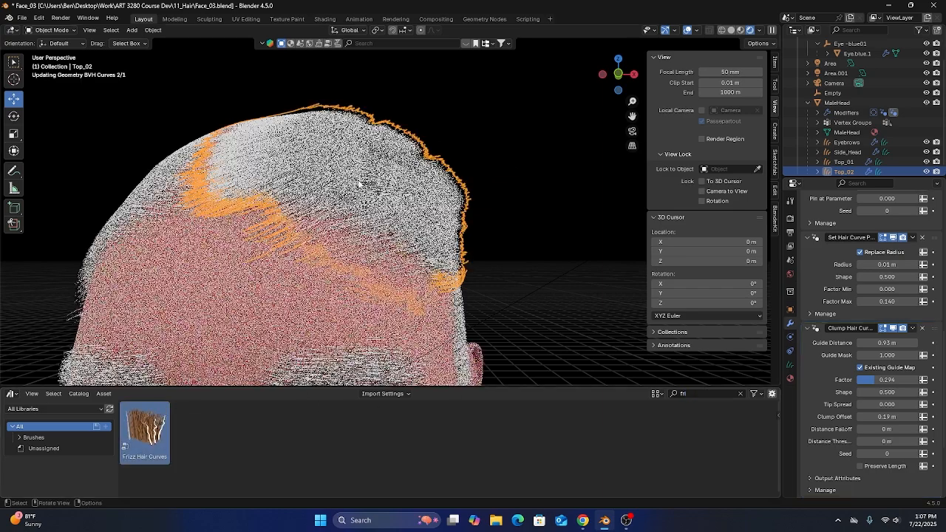
Set the Distance of the Top_02 curves' Frizz Hair Curves modifier to 0.04 m and deselect the hair.
scroll(848, 404, "down", 4)
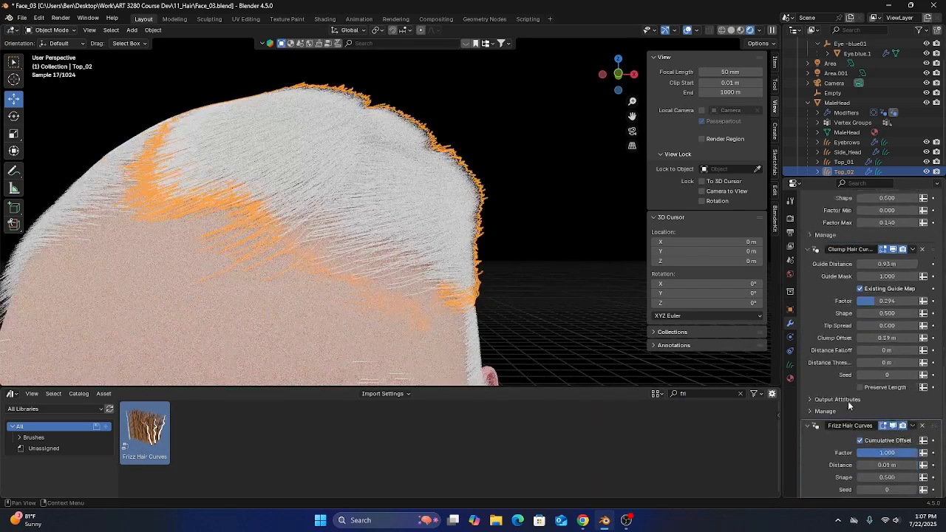
scroll(851, 414, "down", 2)
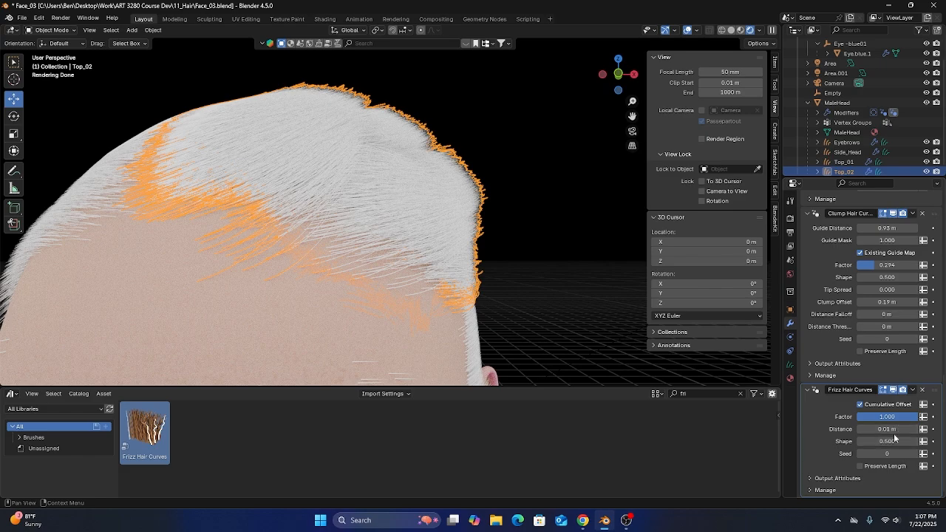
mouse_move(884, 429)
left_mouse_down()
mouse_move(896, 429)
mouse_move(846, 429)
mouse_move(868, 430)
left_mouse_up()
scroll(518, 311, "down", 3)
left_click(519, 312)
key("ctrl+z")
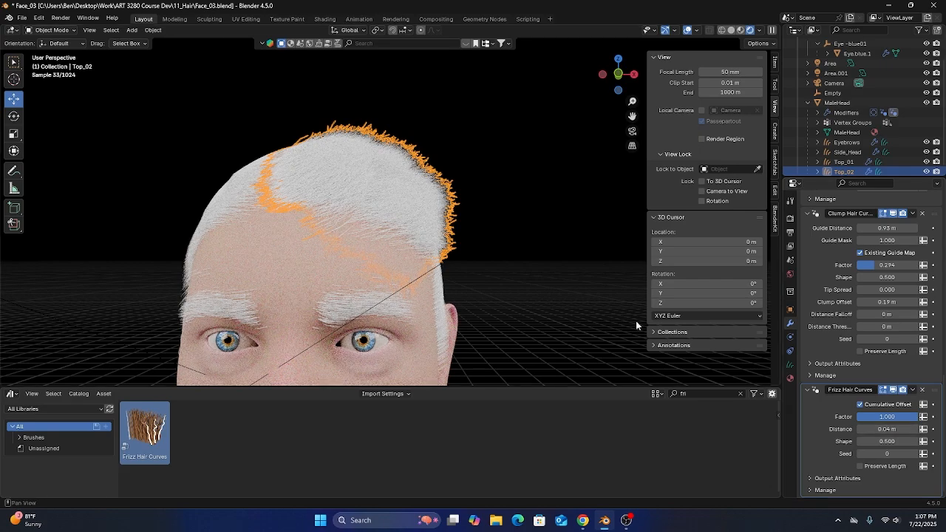
left_click(565, 270)
scroll(566, 270, "down", 3)
middle_click_drag(554, 270, 526, 238)
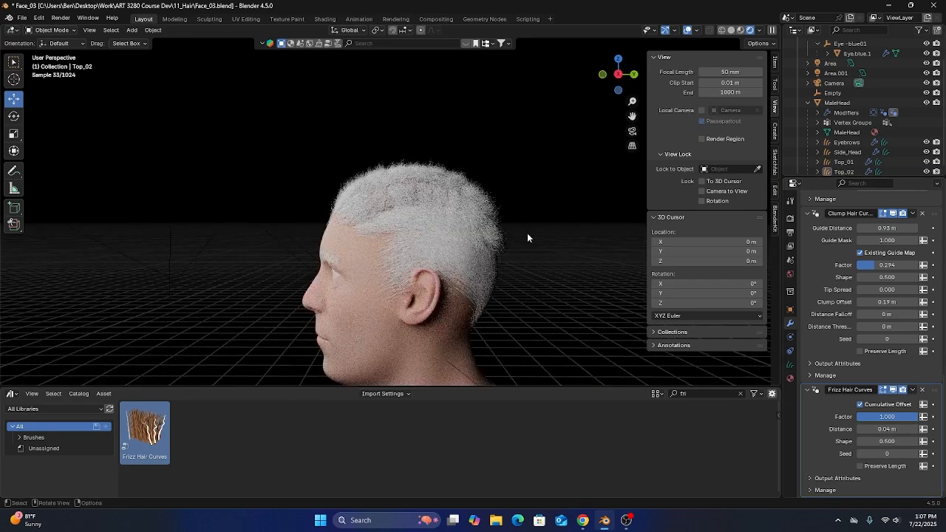
middle_click_drag(478, 271, 380, 225)
scroll(369, 196, "up", 5)
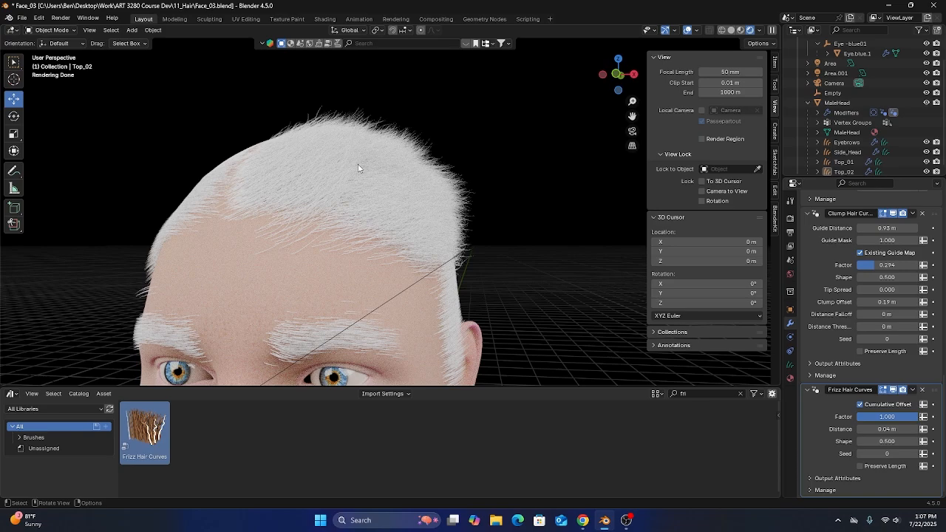
Examine the rendered hair on the whole head from the front and both sides.
scroll(359, 168, "down", 6)
middle_click_drag(358, 168, 322, 214)
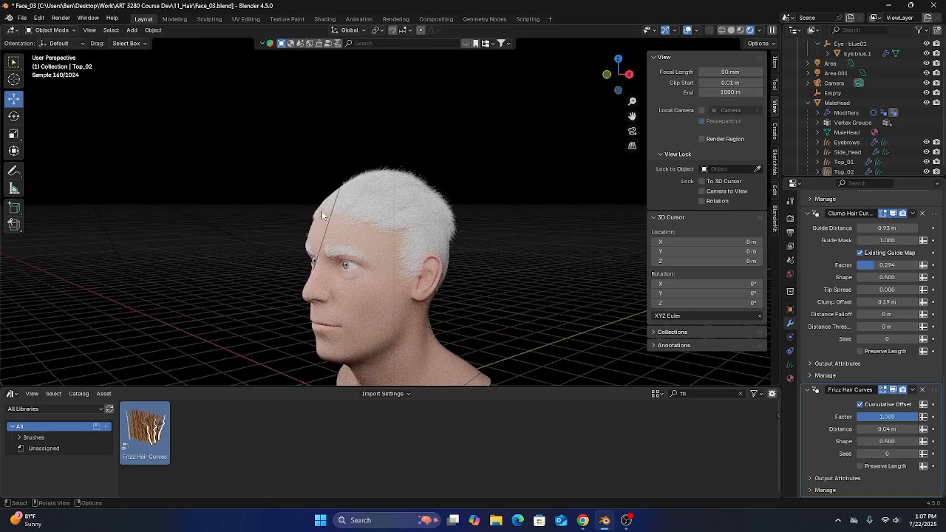
scroll(322, 214, "down", 2)
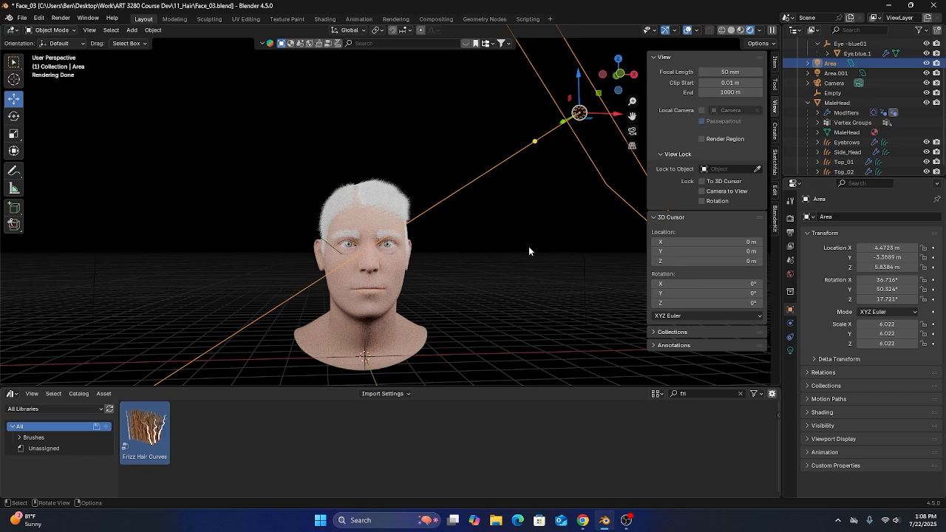
scroll(359, 178, "up", 6)
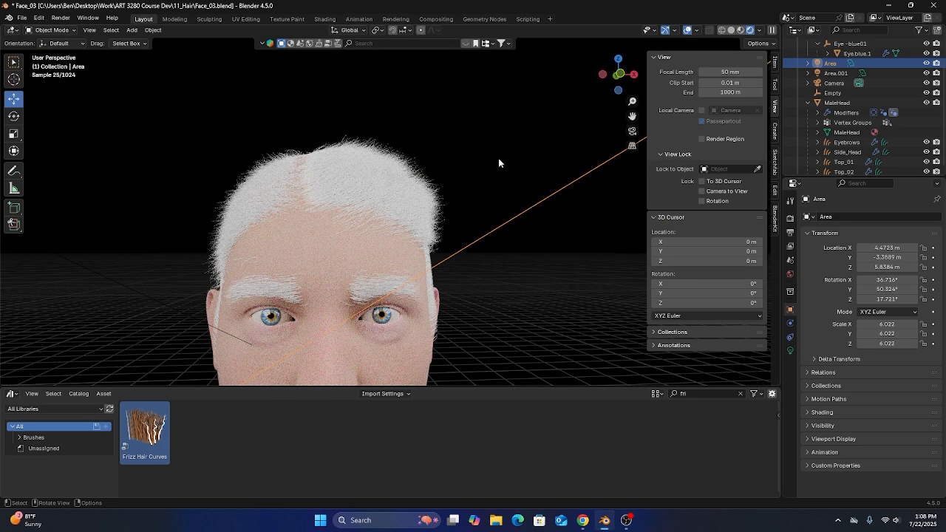
left_click(498, 163)
middle_click_drag(454, 220, 510, 220)
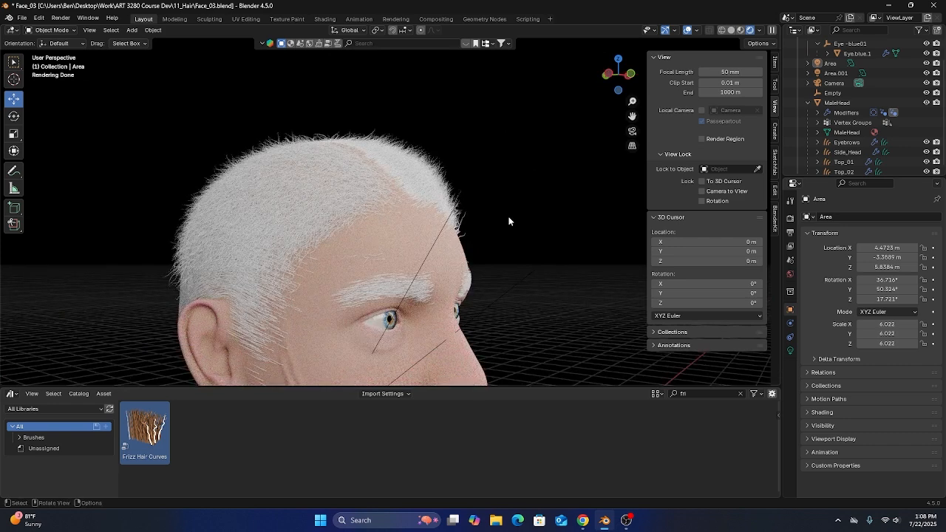
middle_click_drag(505, 220, 464, 228)
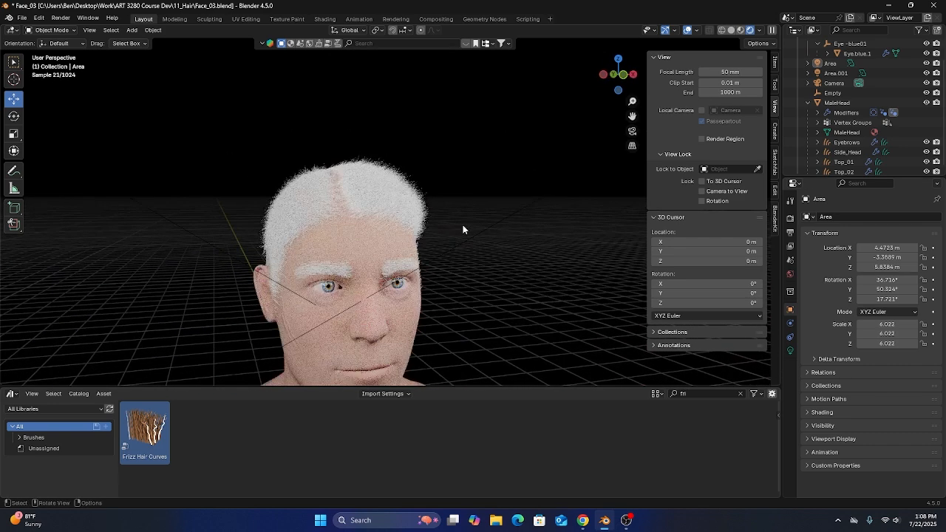
Select the Top_02 hair, switch the lower editor to the Shader Editor and create a new material for it.
left_click(401, 195)
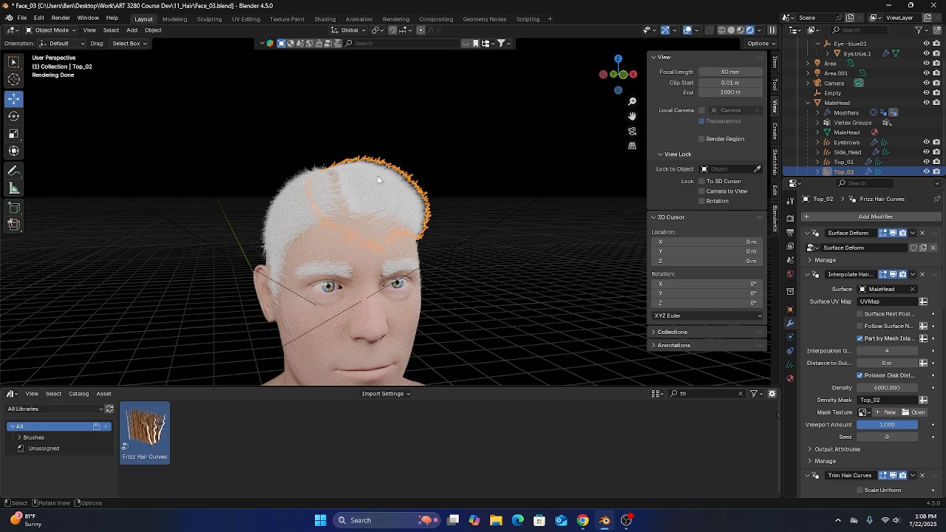
left_click(11, 394)
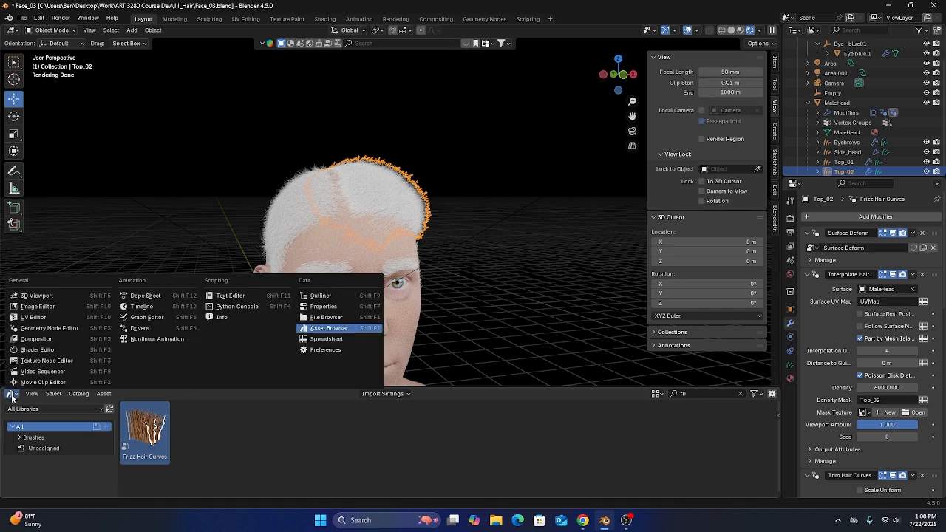
left_click(39, 352)
scroll(391, 376, "up", 5)
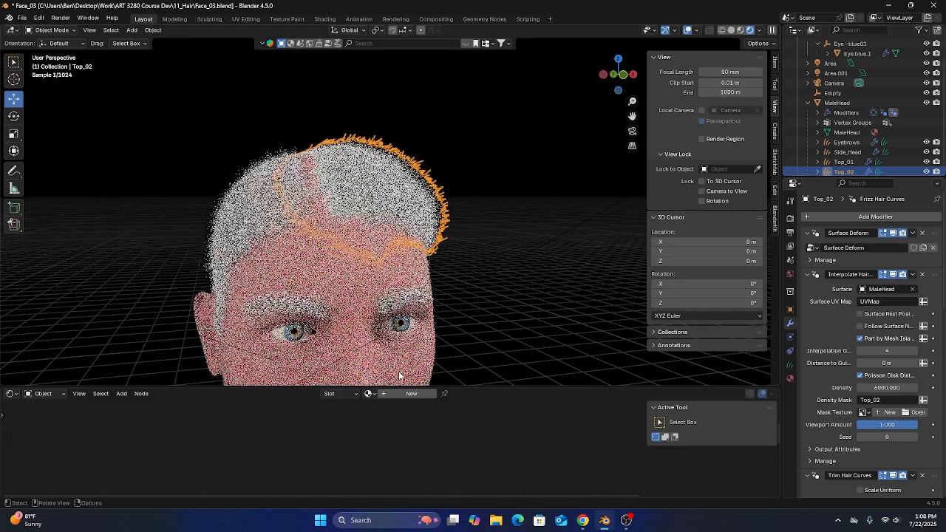
left_click(411, 393)
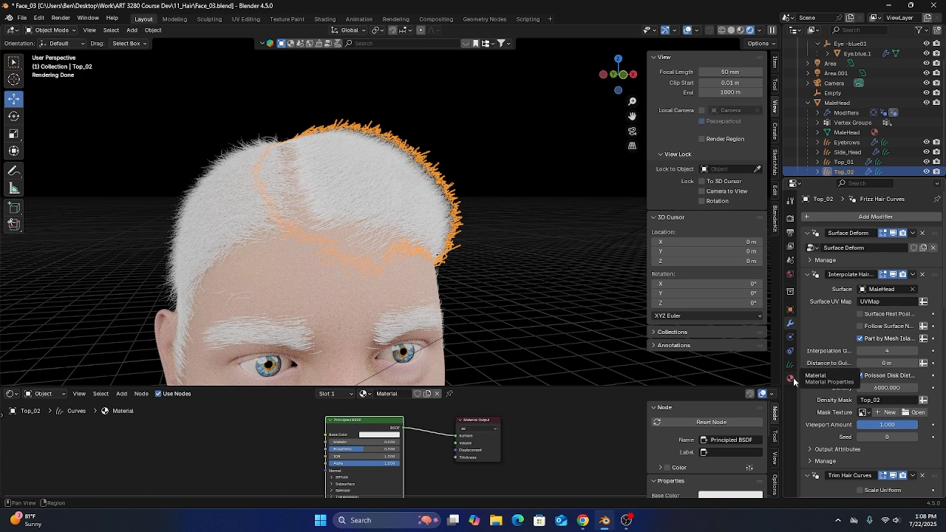
Change the surface shader of the Top_02 material to Principled Hair BSDF.
left_click(790, 379)
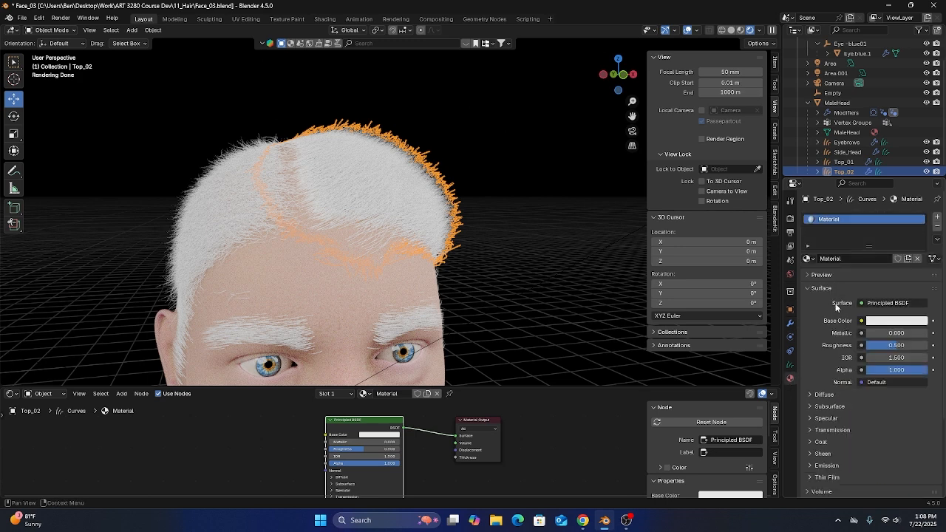
left_click(882, 304)
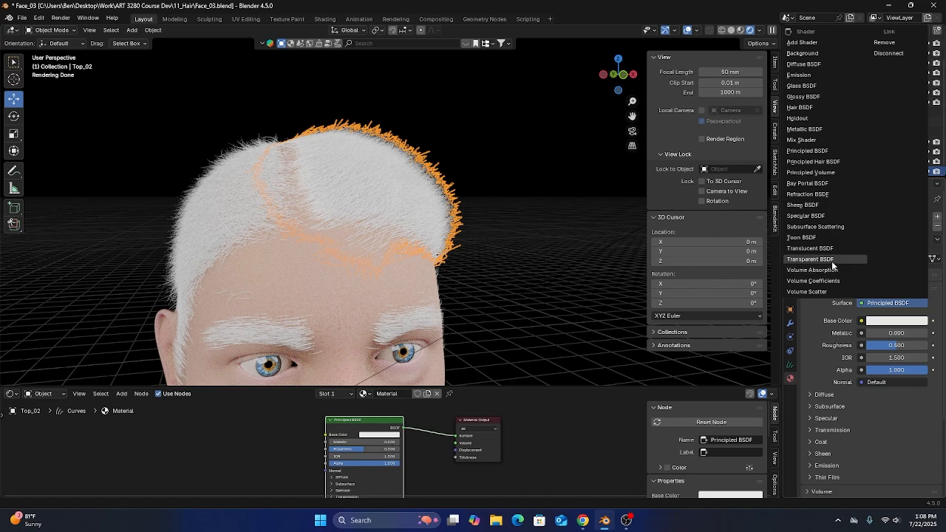
left_click(813, 161)
middle_click_drag(536, 281, 514, 269)
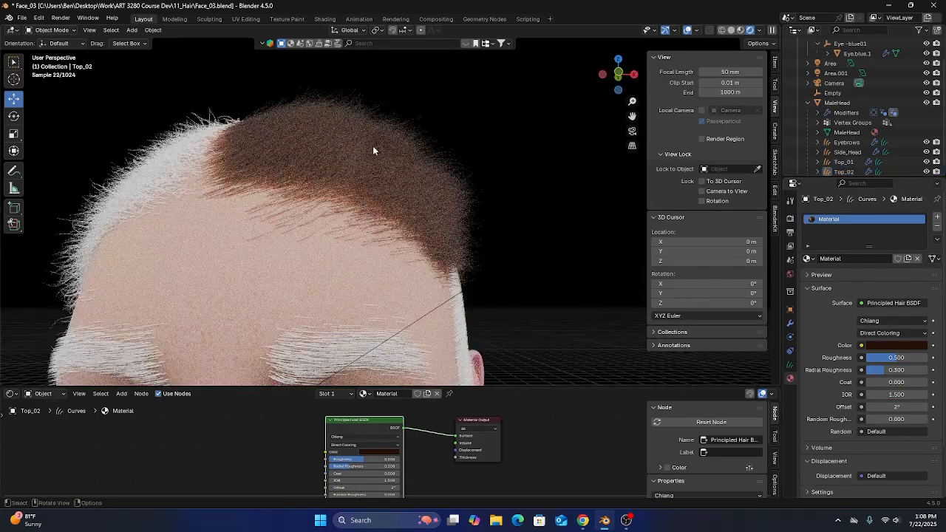
scroll(373, 152, "down", 2)
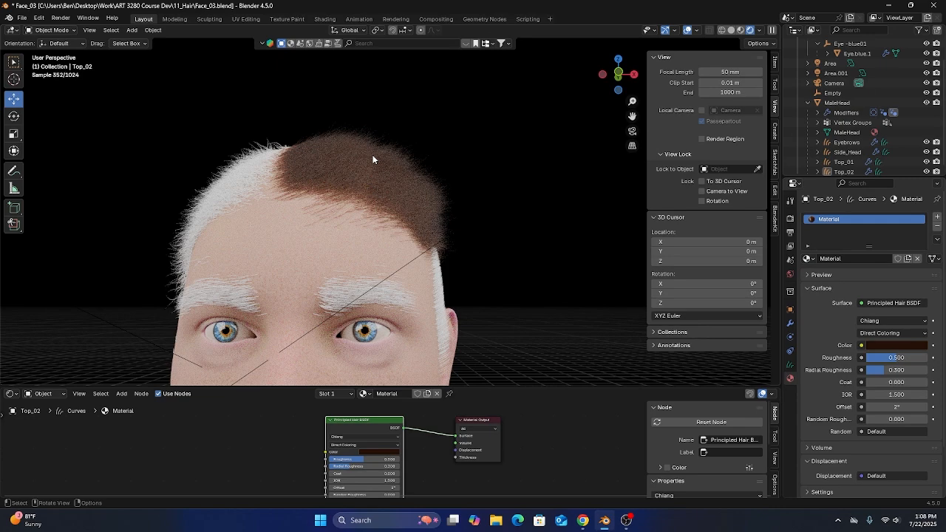
Set the Principled Hair BSDF's Color to a dark red, its Roughness to 0.400 and its Coat to 0.005.
scroll(413, 469, "up", 5)
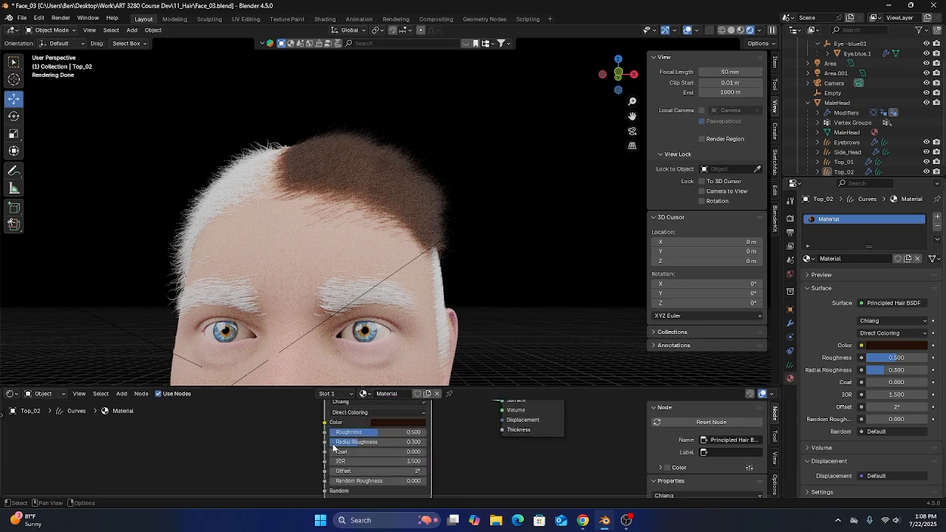
left_click_drag(399, 426, 425, 412)
left_click(425, 413)
left_click(480, 258)
scroll(414, 443, "down", 1)
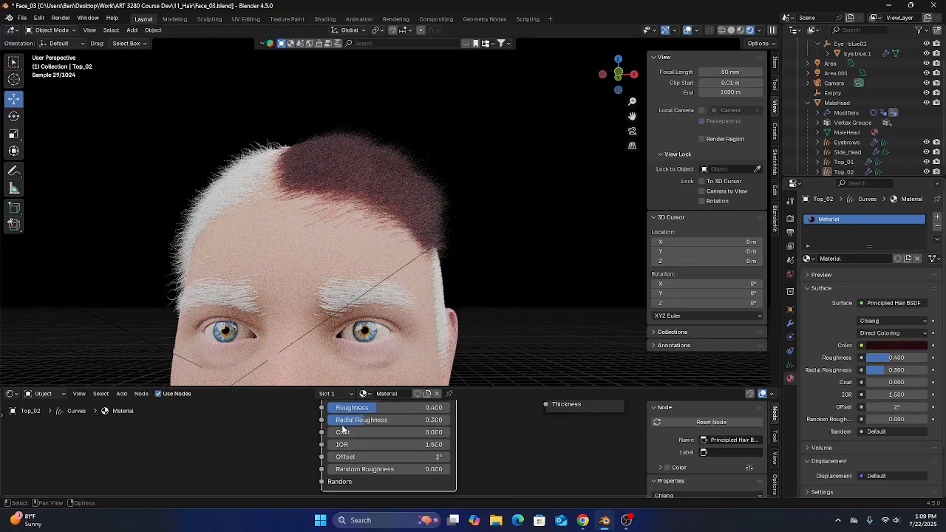
left_click_drag(347, 433, 326, 437)
scroll(428, 210, "down", 2)
middle_click_drag(428, 210, 443, 274)
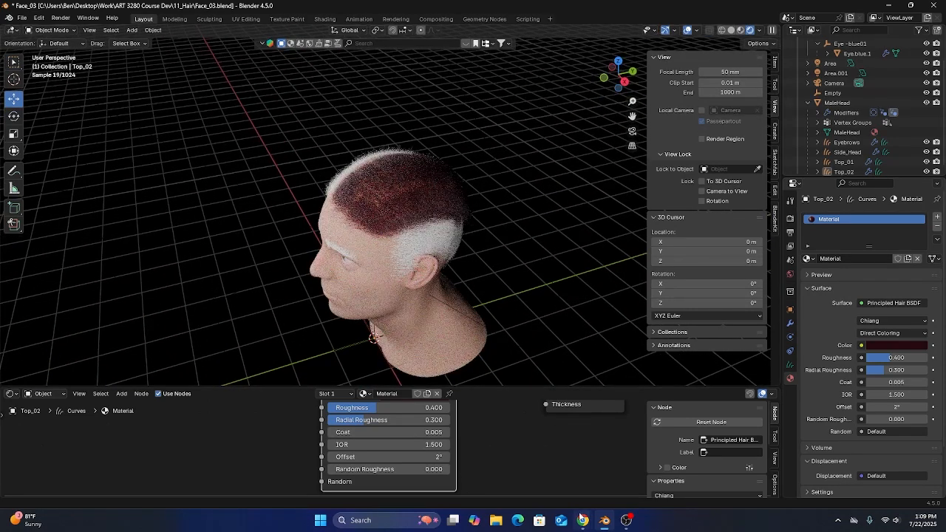
Switch to the Chrome browser and download the hair styles file from Blender's Demo Files page.
mouse_move(582, 521)
left_click(625, 481)
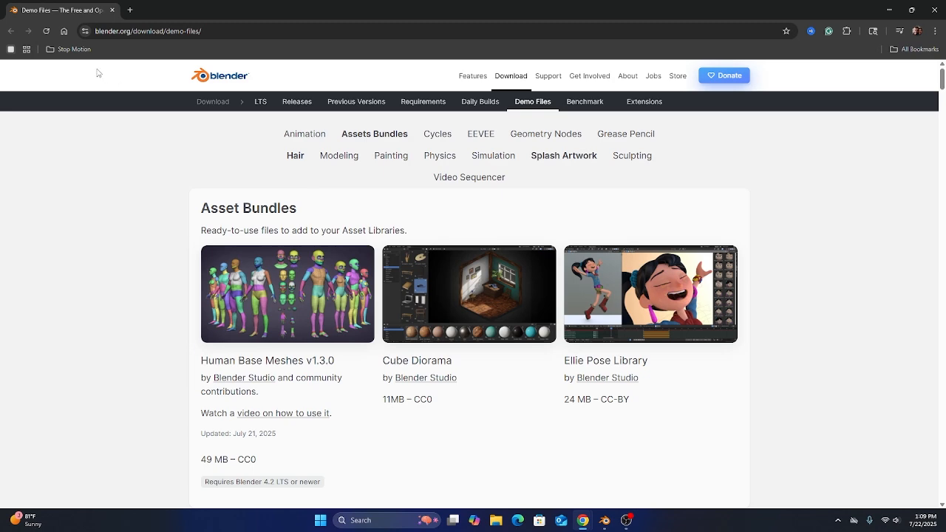
scroll(257, 166, "down", 5)
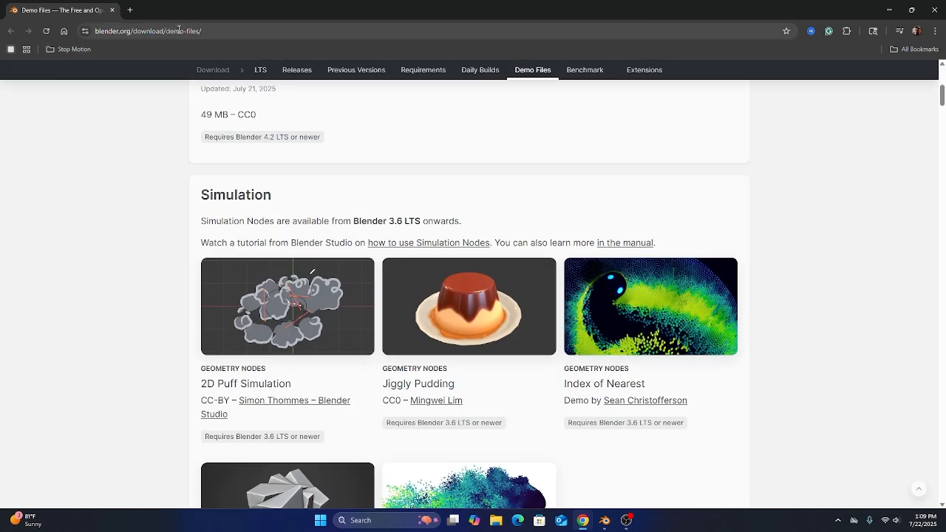
scroll(244, 223, "down", 4)
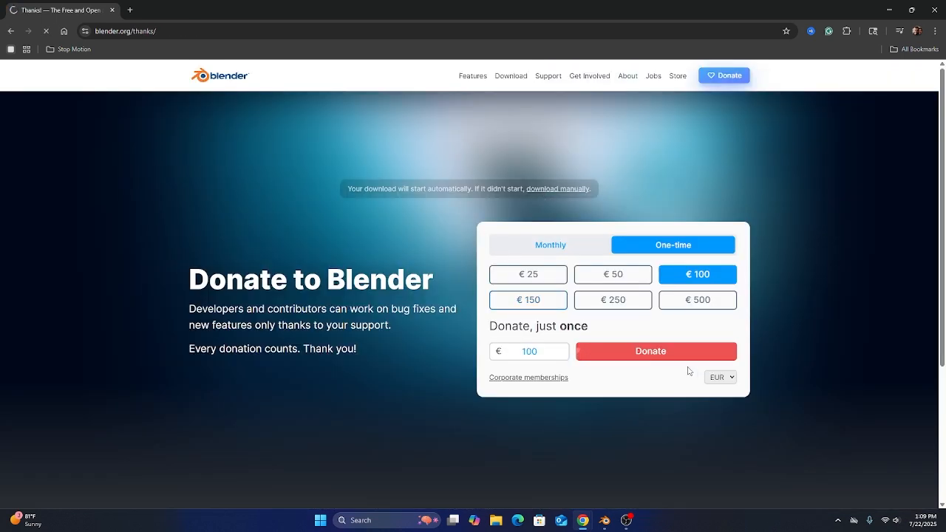
scroll(420, 359, "down", 3)
scroll(416, 359, "up", 3)
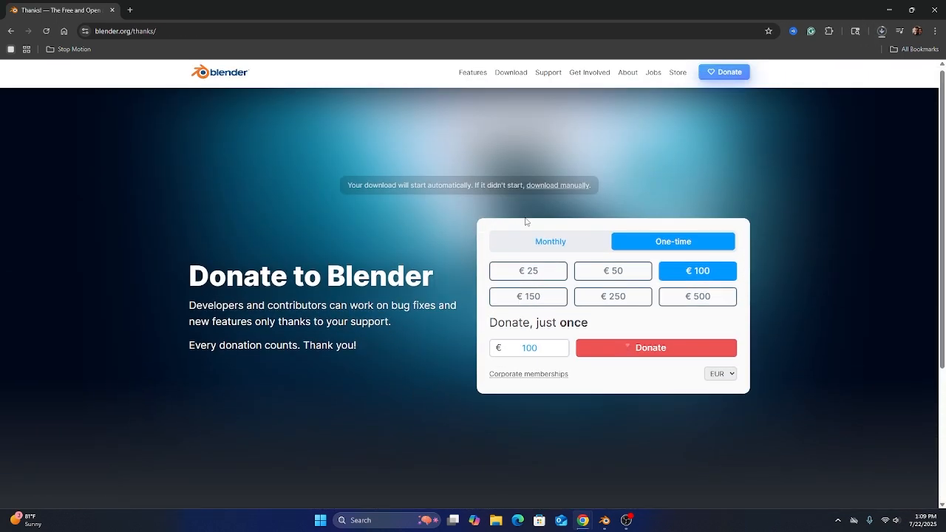
Return to Blender and append the Punk hair material from the downloaded hair styles file.
left_click(604, 520)
left_click(22, 18)
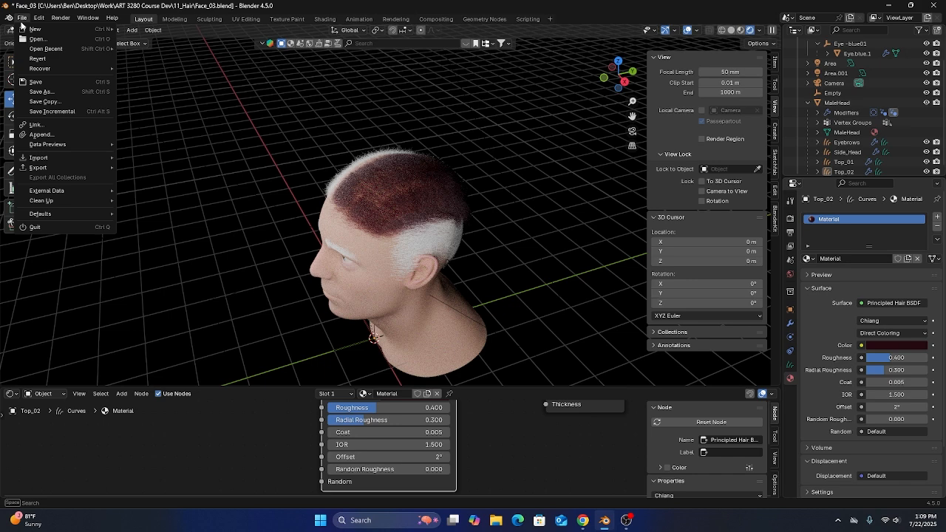
left_click(41, 135)
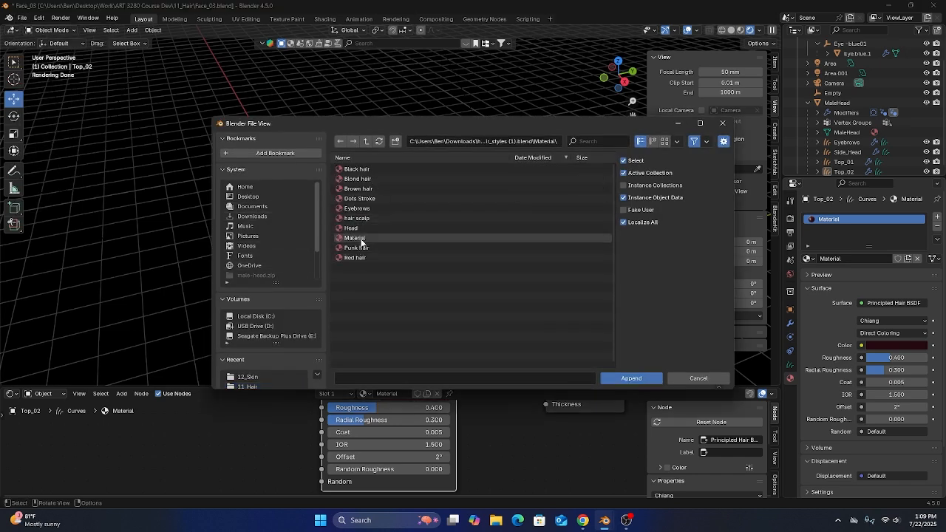
left_click(357, 249)
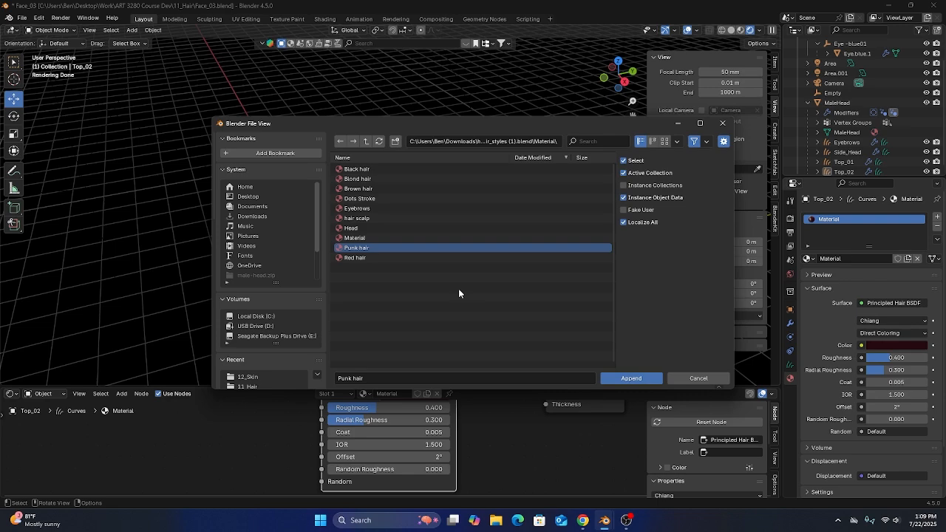
left_click(631, 378)
Assign the Punk hair material to the Top_02 hair, check it in the render and unlink it again.
left_click(363, 393)
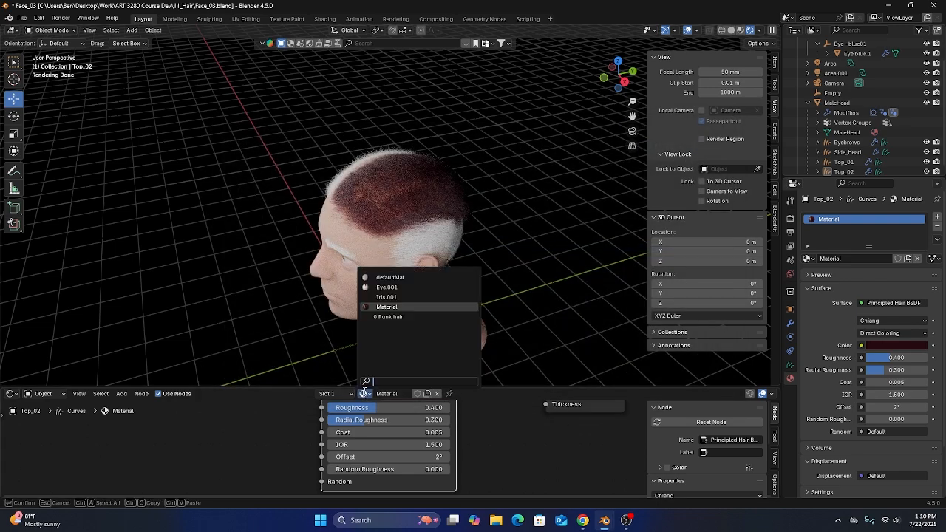
left_click(390, 316)
middle_click_drag(337, 288, 405, 259)
scroll(405, 258, "up", 2)
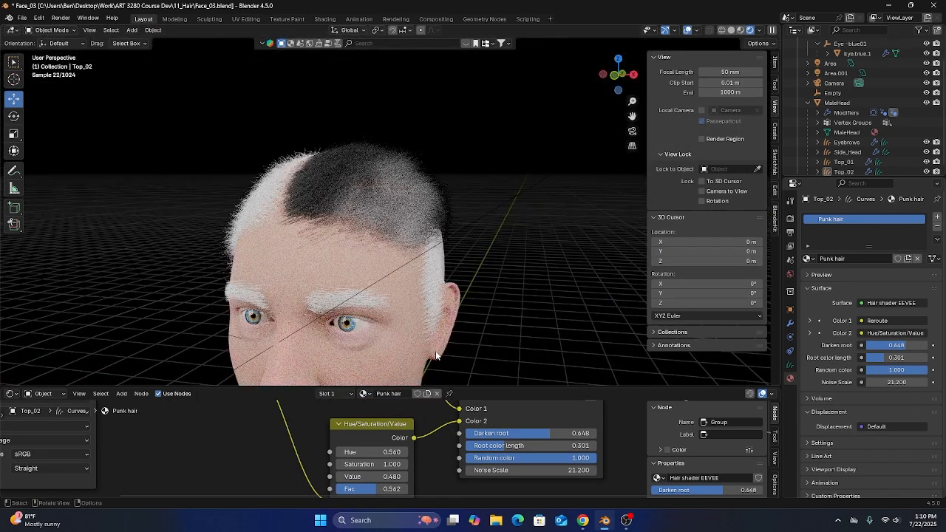
left_click(437, 393)
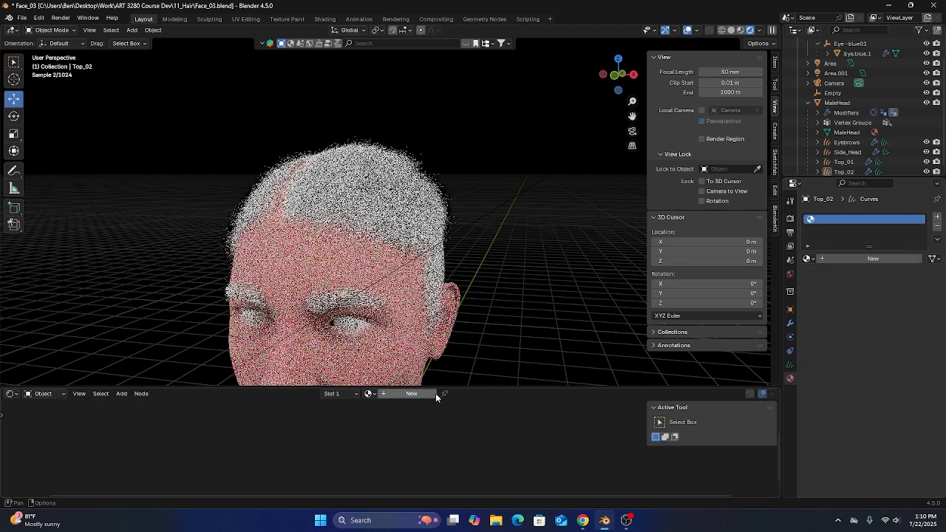
Create a new material for the Top_02 hair and use the Hair shader EEVEE group's Cycles Shader output as its surface.
left_click(406, 393)
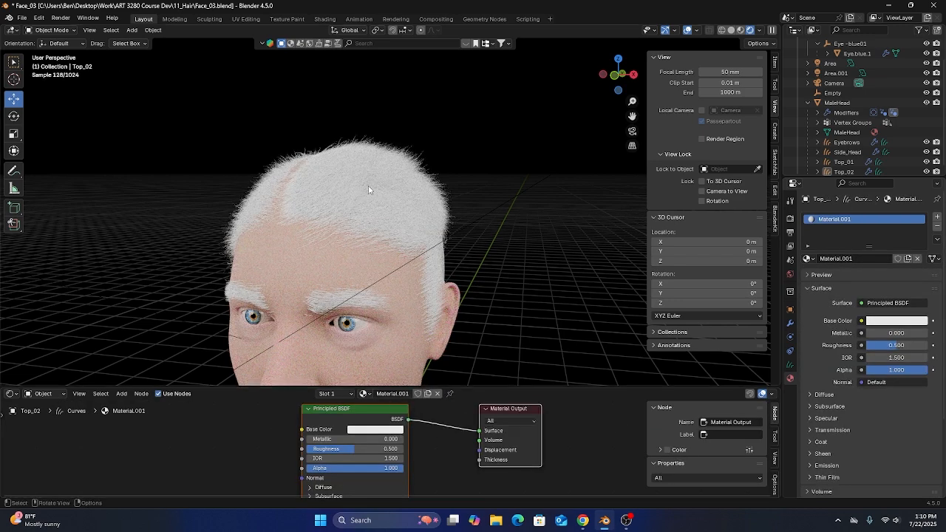
left_click(888, 303)
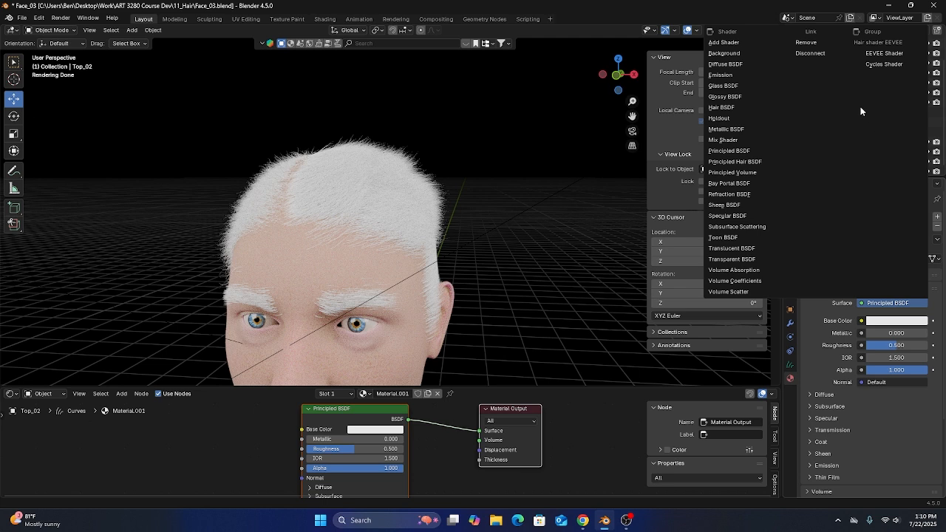
left_click(877, 65)
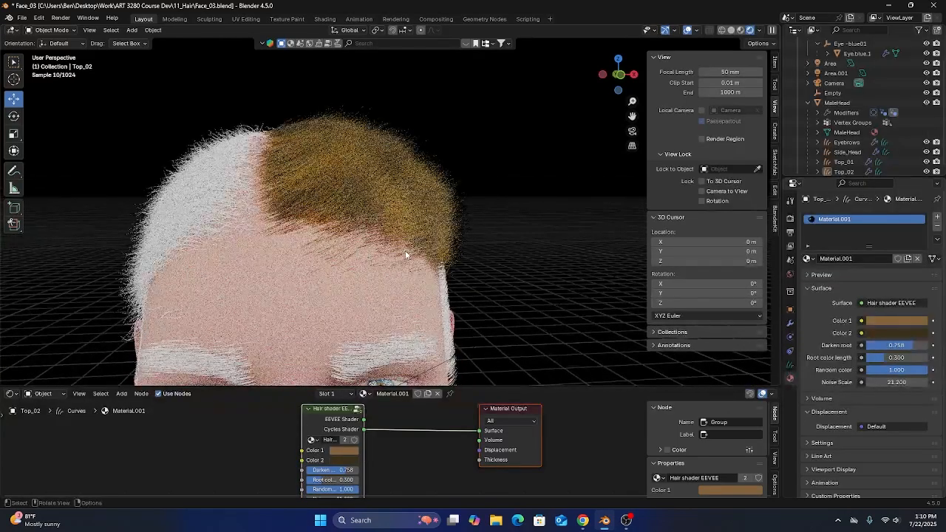
scroll(393, 175, "down", 2)
middle_click_drag(393, 174, 433, 184)
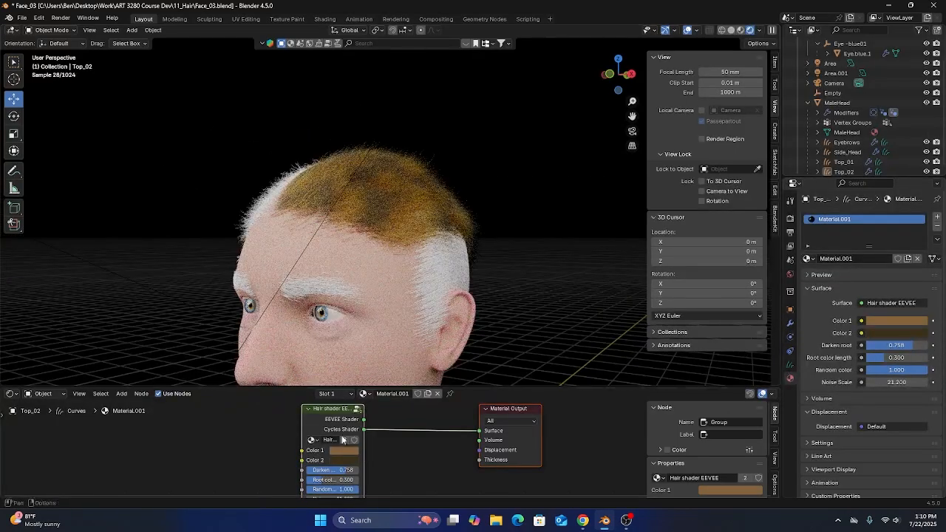
Set Color 2 of the Top_02 hair shader group to a dark reddish brown.
middle_click_drag(378, 487, 413, 462)
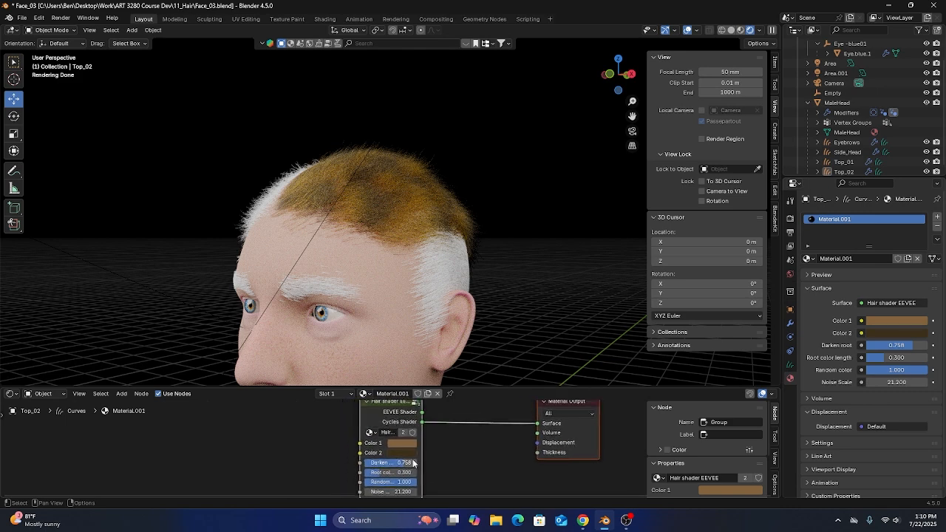
left_click(402, 452)
left_click(420, 369)
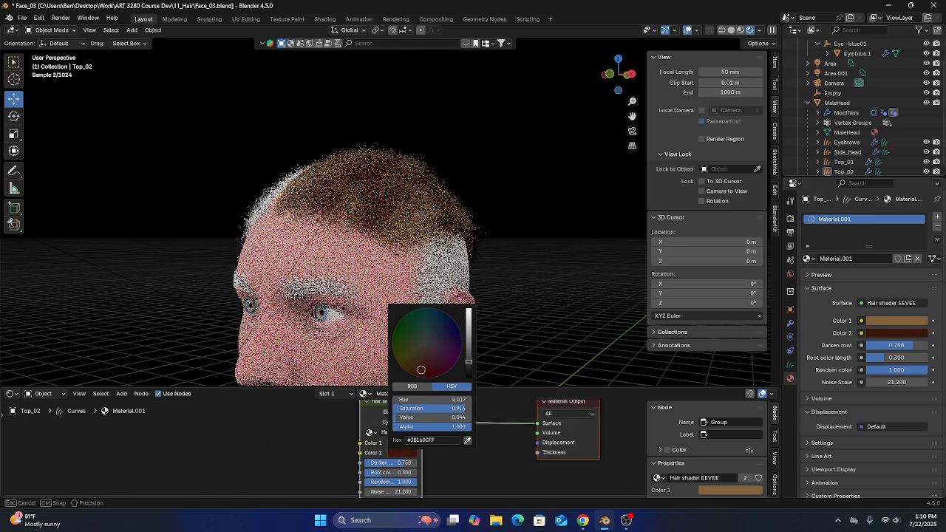
Set the hair shader group's Noise Scale to 0 and increase its Root color length.
middle_click_drag(448, 466, 451, 449)
left_click_drag(395, 475, 353, 475)
left_click_drag(395, 456, 414, 456)
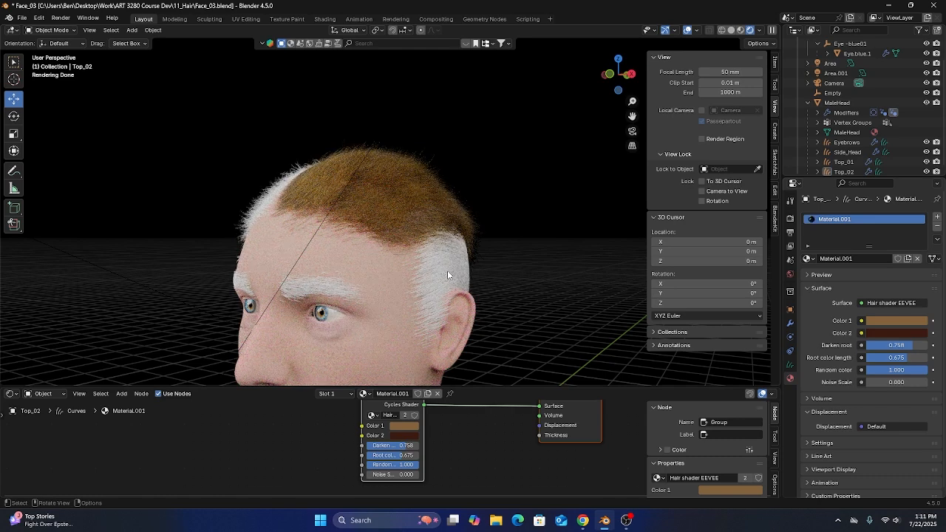
left_click_drag(402, 456, 419, 456)
Assign the existing Material.001 hair material to the Side_Head and Top_01 hair.
middle_click_drag(407, 214, 443, 285)
left_click(417, 244)
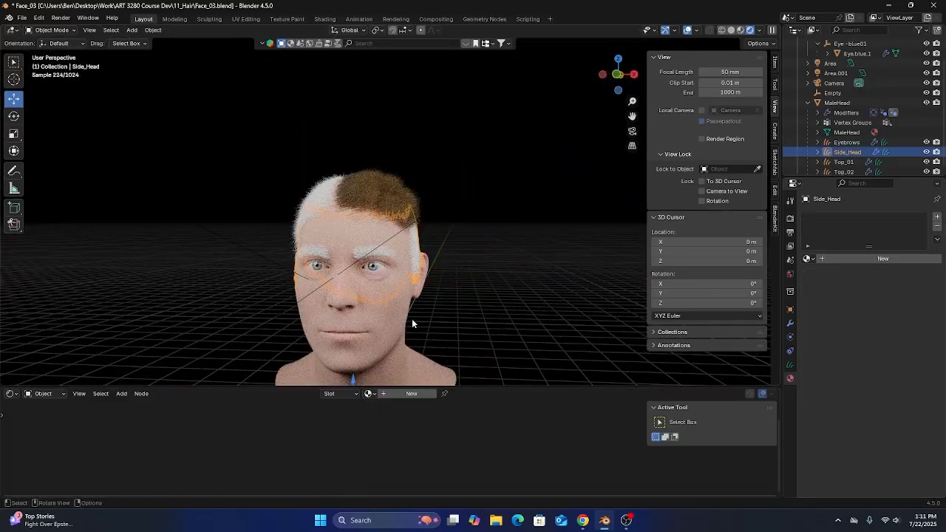
left_click(372, 394)
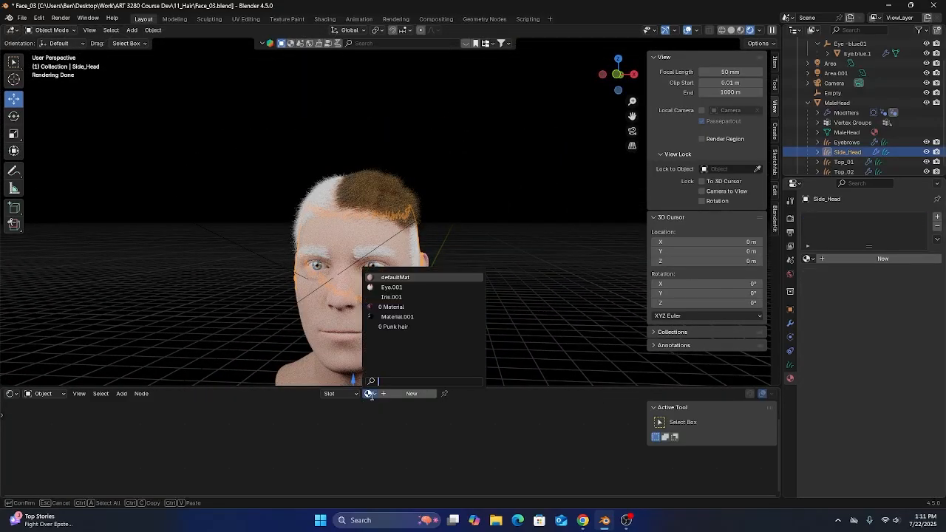
left_click(412, 316)
left_click(324, 192)
Assign the same Material.001 hair material to the Eyebrows curves.
left_click(377, 255)
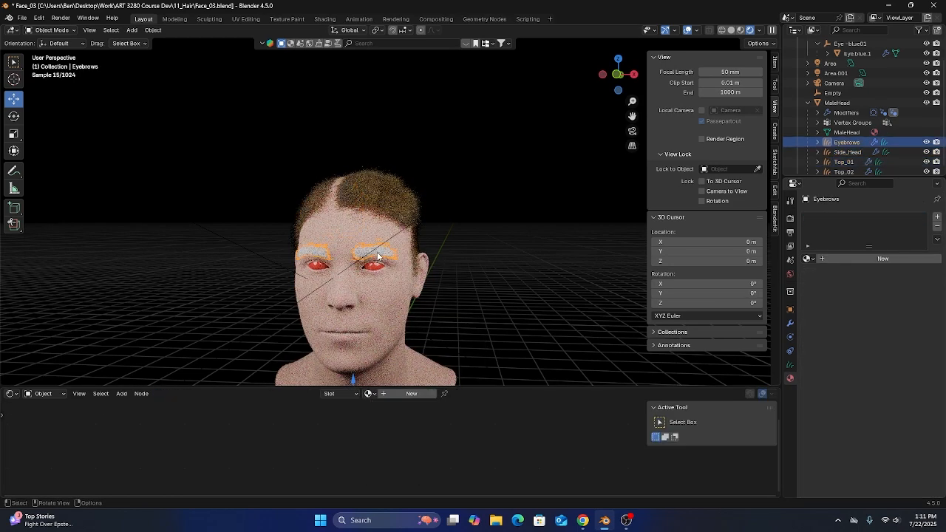
left_click(368, 393)
left_click(401, 308)
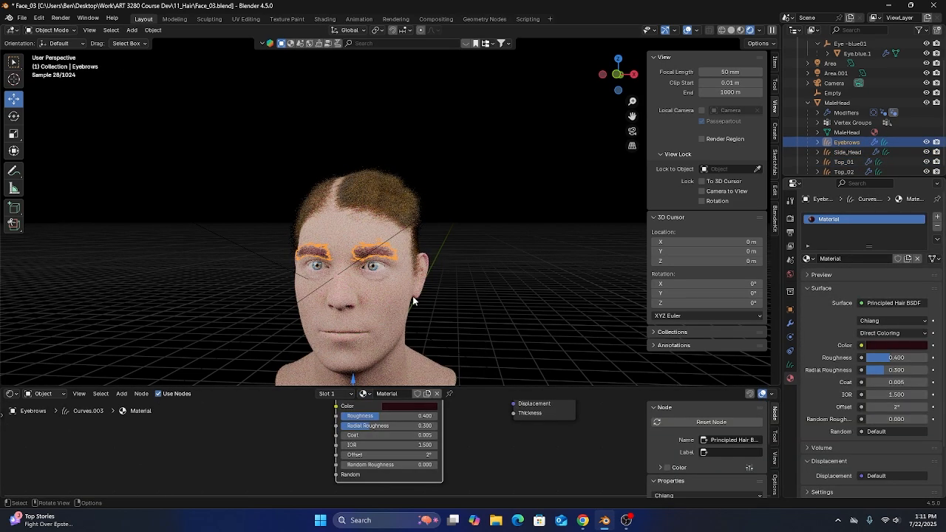
left_click(363, 394)
left_click(395, 315)
Examine the hair and eyebrows from several angles, comparing the rendered view with solid shading.
scroll(422, 302, "up", 5)
middle_click_drag(386, 305, 470, 158)
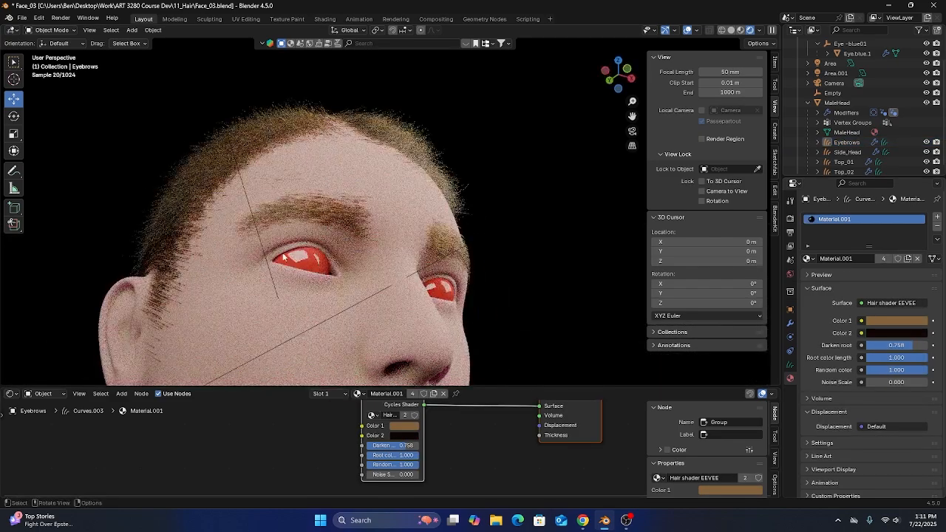
mouse_move(464, 257)
middle_mouse_down()
mouse_move(448, 270)
mouse_move(453, 276)
middle_mouse_up()
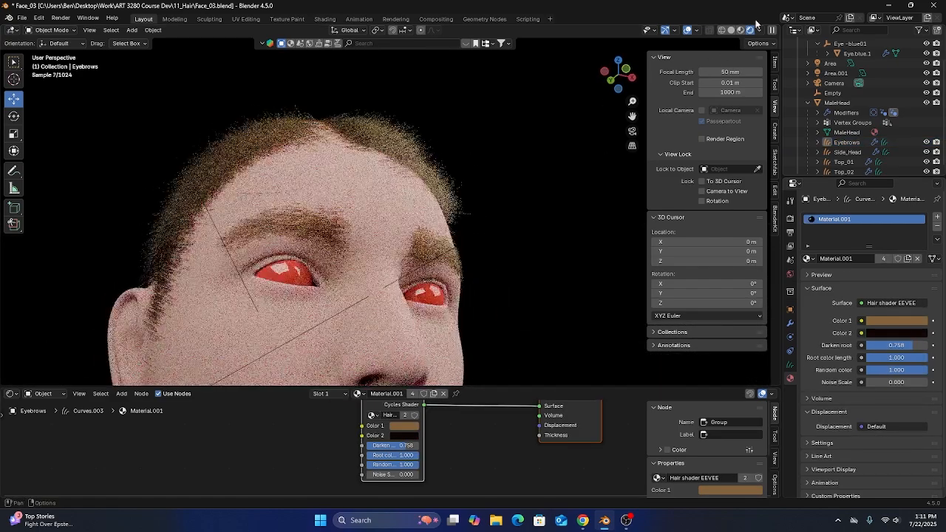
left_click(732, 30)
middle_click_drag(443, 244, 454, 242)
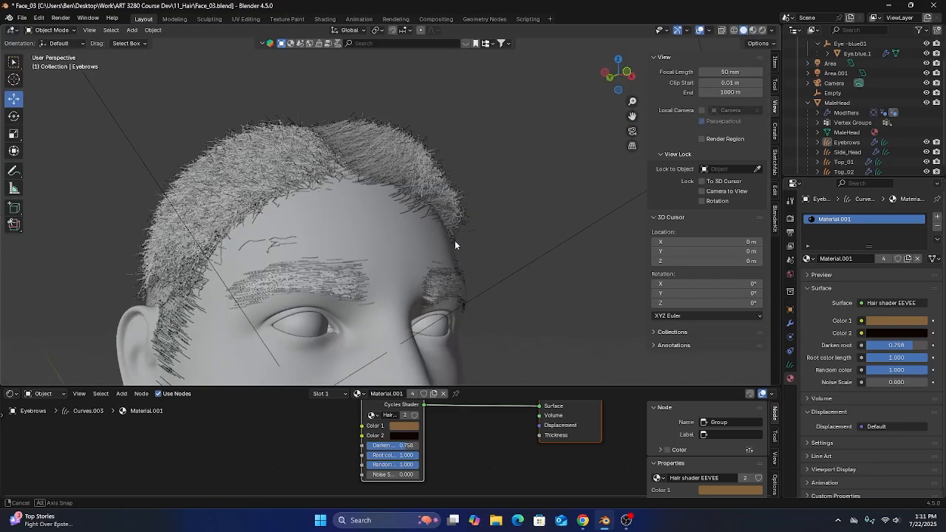
left_click(763, 30)
scroll(482, 329, "down", 5)
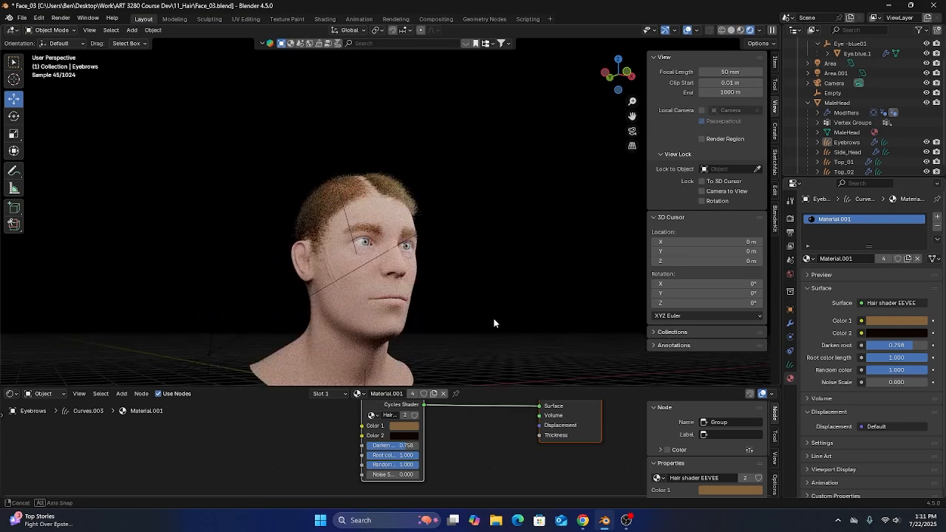
middle_click_drag(493, 322, 552, 273)
scroll(553, 273, "up", 4)
middle_click_drag(355, 258, 336, 226)
scroll(335, 226, "up", 2)
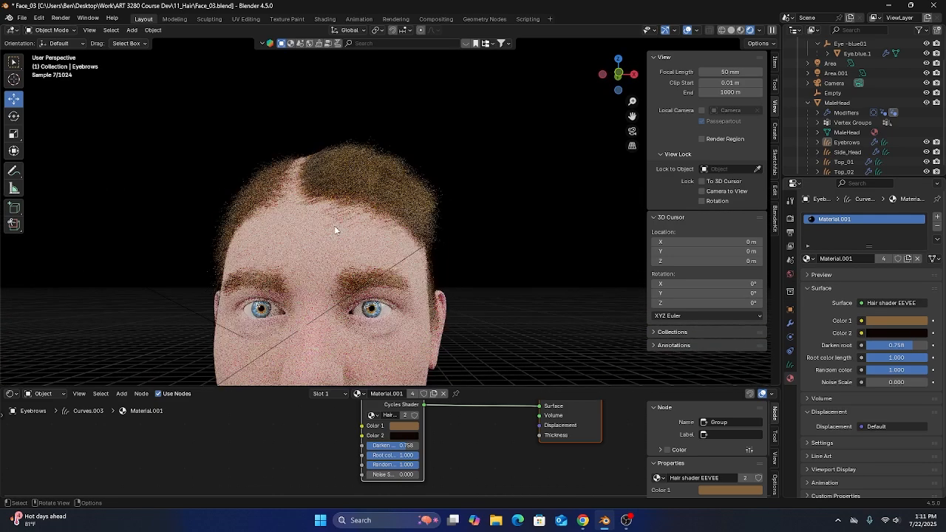
In solid shading, put the MaleHead mesh into Weight Paint mode with the Top_02 vertex group active and inspect its front hairline.
left_click(730, 31)
left_click(382, 260)
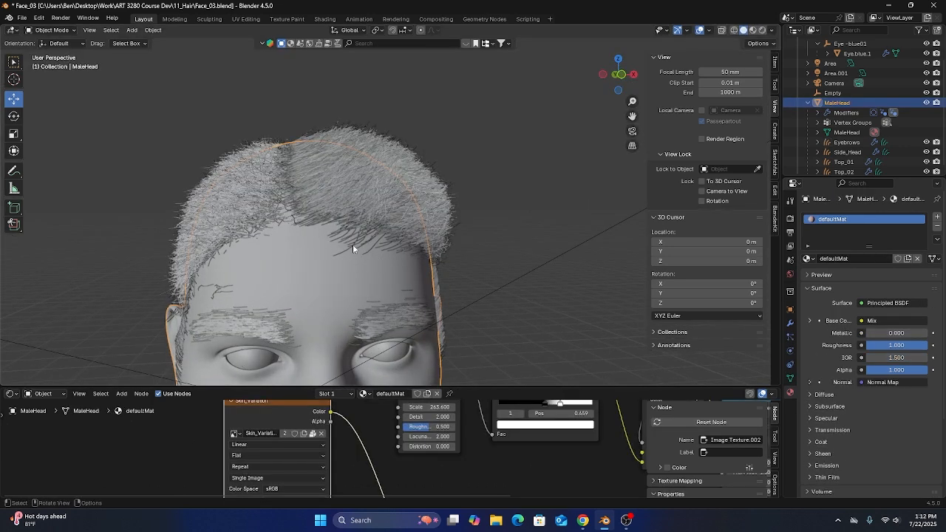
left_click(790, 376)
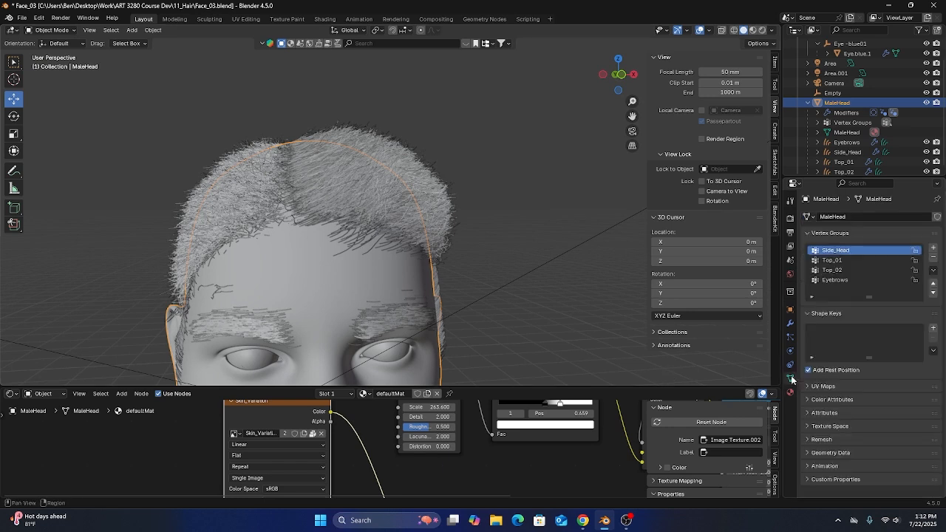
left_click(833, 272)
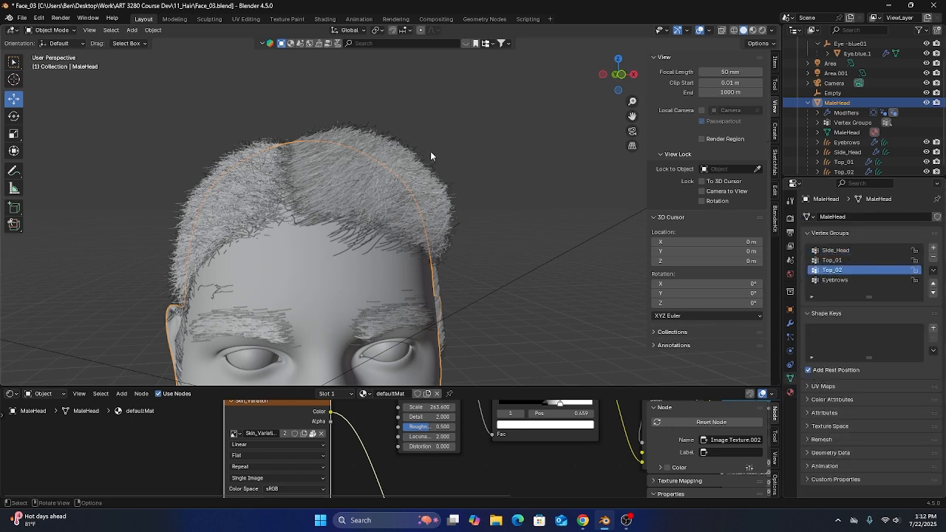
left_click(52, 30)
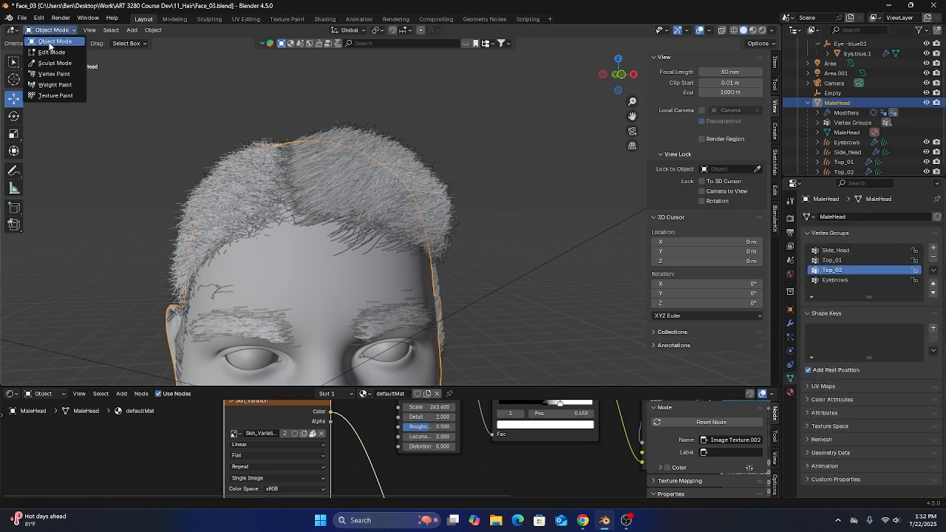
left_click(48, 85)
middle_click_drag(319, 285, 292, 269, "ctrl")
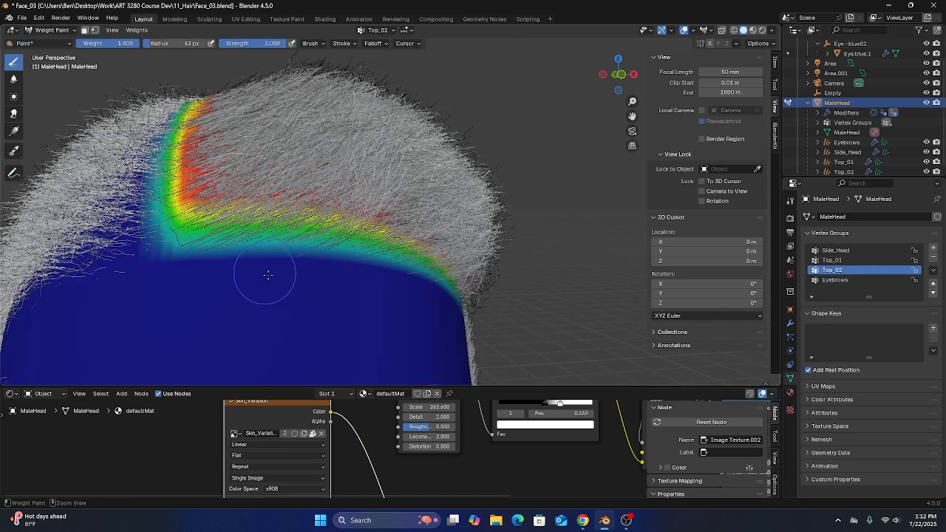
Erase weight along the lower edges of both eyebrows in the Eyebrows vertex group to make them thinner.
scroll(267, 273, "down", 5)
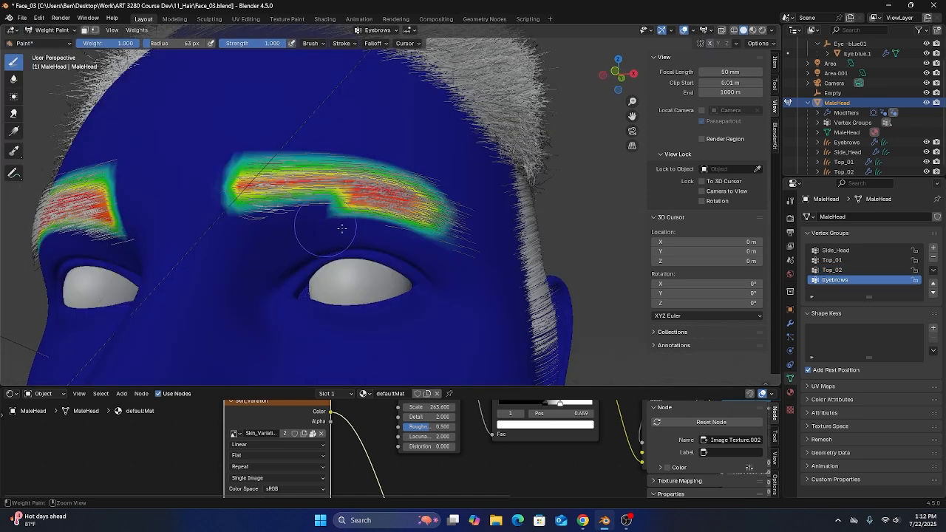
left_click_drag(343, 228, 421, 244)
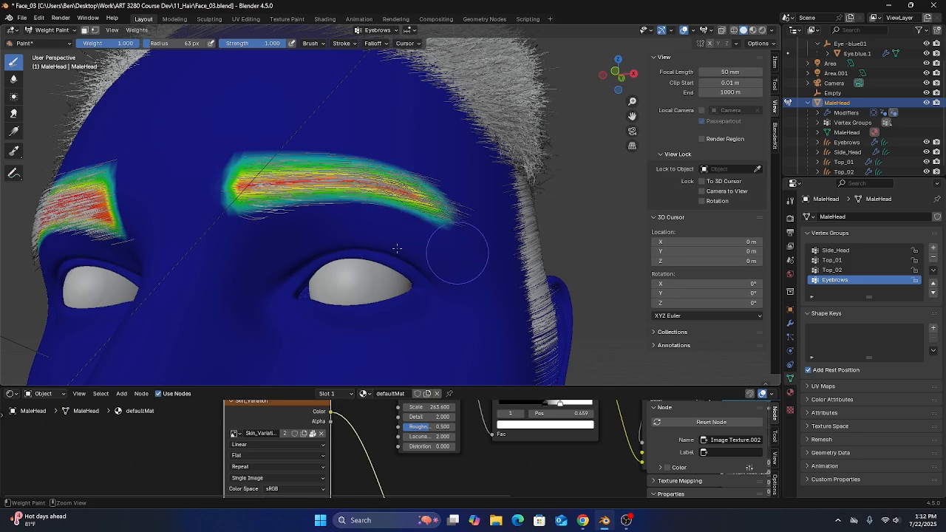
mouse_move(396, 248)
middle_mouse_down()
mouse_move(295, 247)
mouse_move(304, 250)
middle_mouse_up()
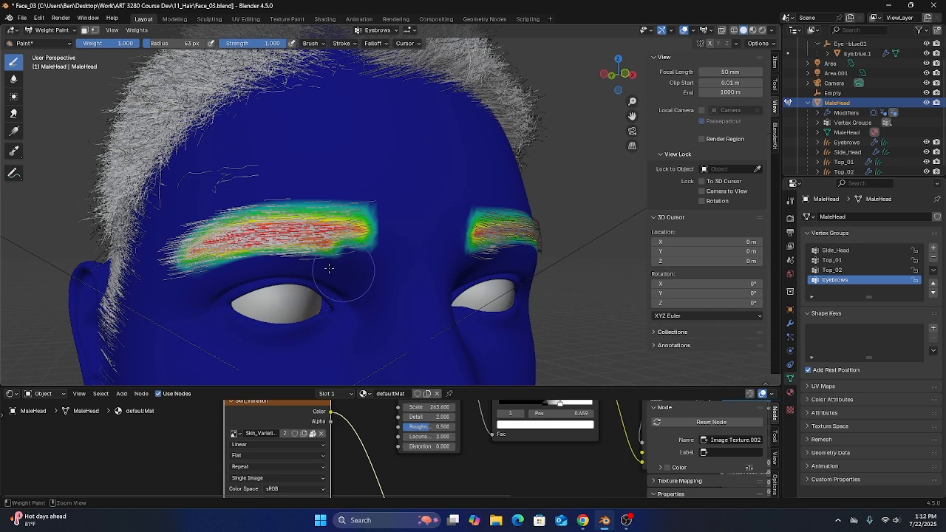
left_click_drag(329, 267, 234, 285)
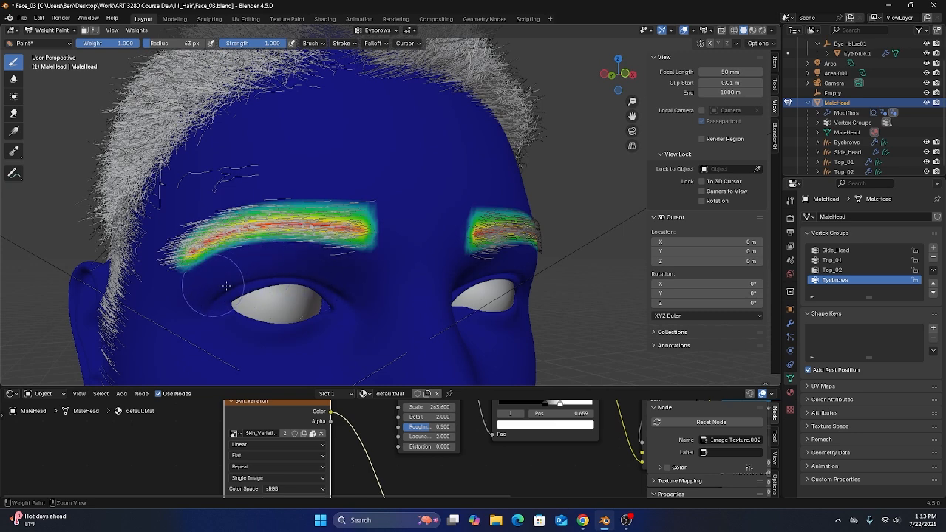
scroll(226, 281, "down", 3)
middle_click_drag(226, 280, 266, 244)
scroll(303, 210, "up", 5)
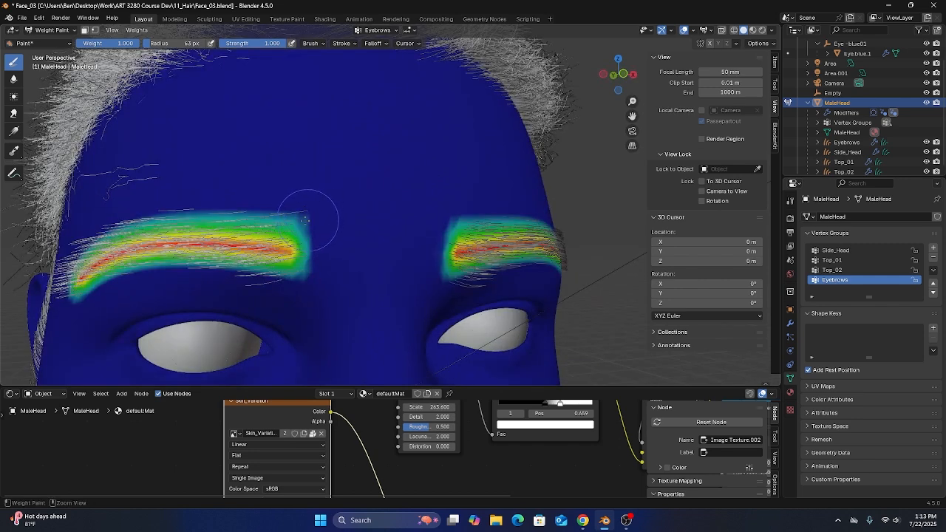
Return the MaleHead to Object Mode and check the hair and eyebrows in the rendered view from several angles.
scroll(314, 216, "down", 6)
middle_click_drag(385, 193, 333, 192)
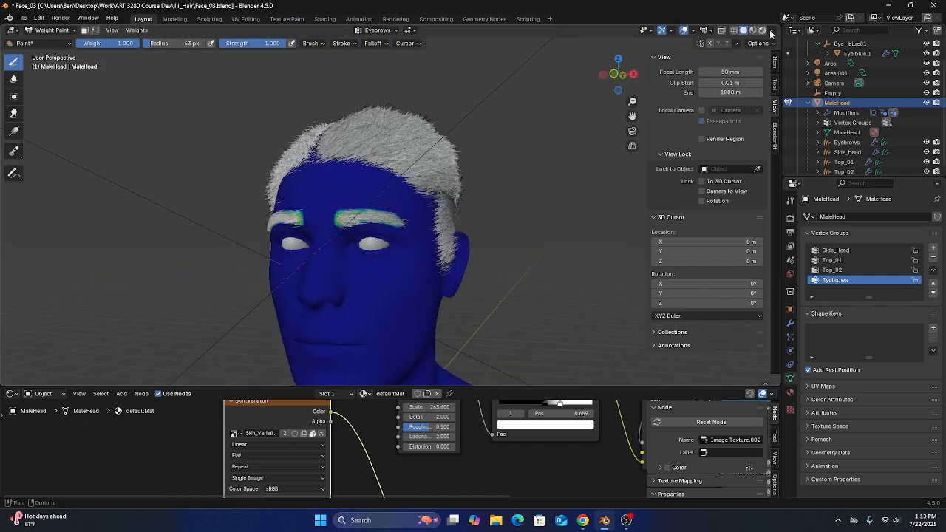
left_click(50, 30)
left_click(46, 39)
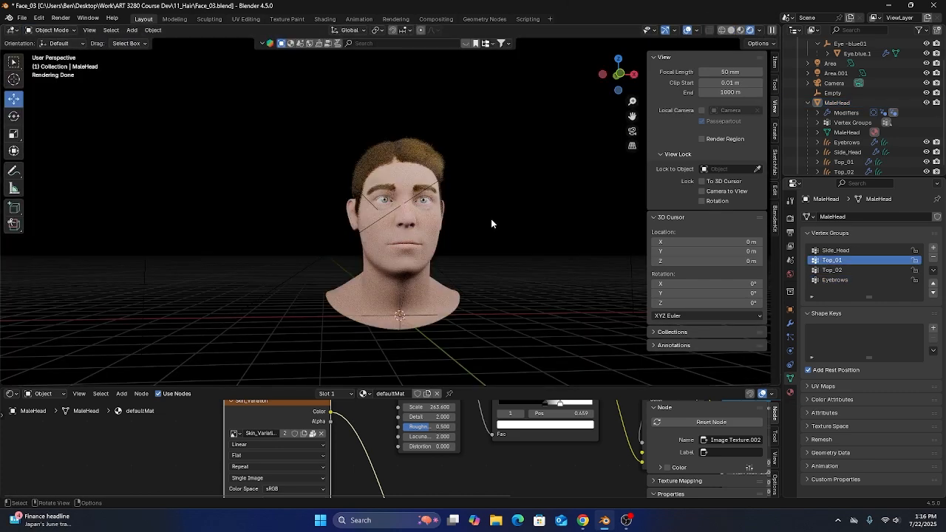
middle_click_drag(491, 218, 464, 231)
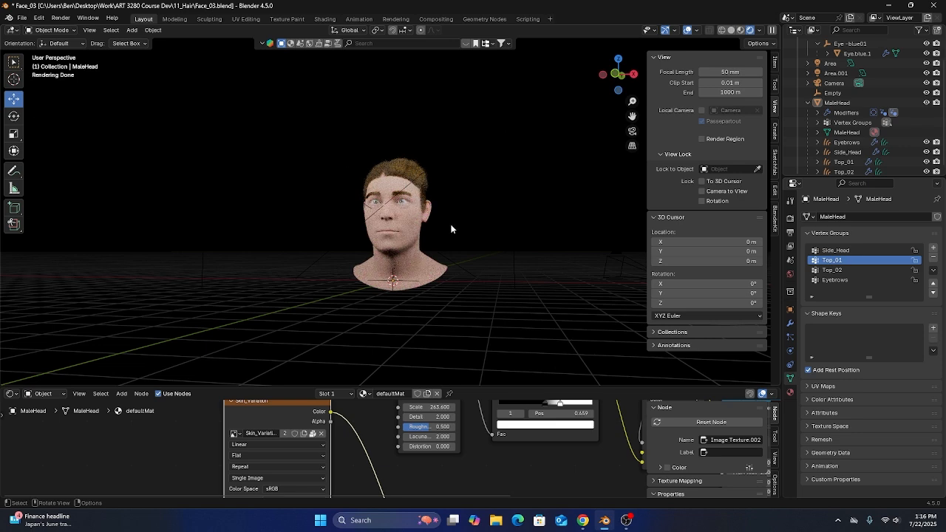
middle_click_drag(451, 229, 455, 237)
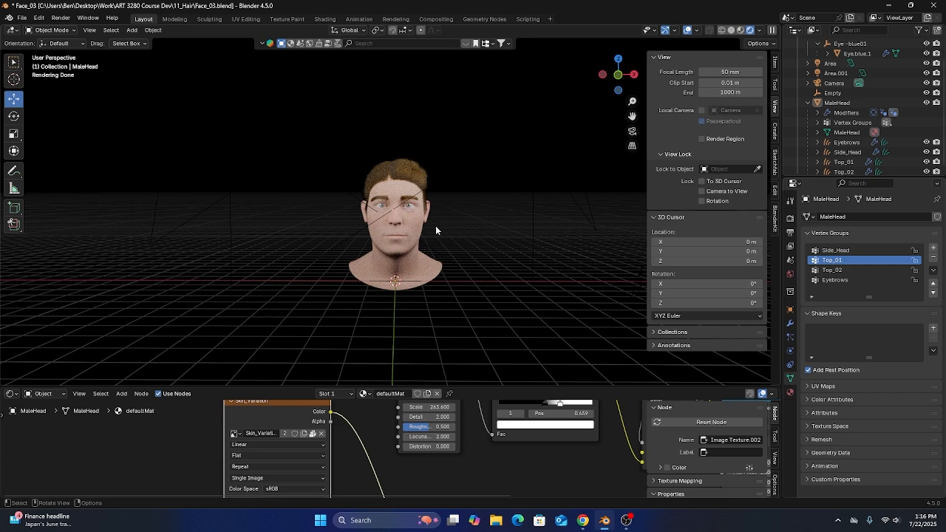
middle_click_drag(435, 226, 446, 228)
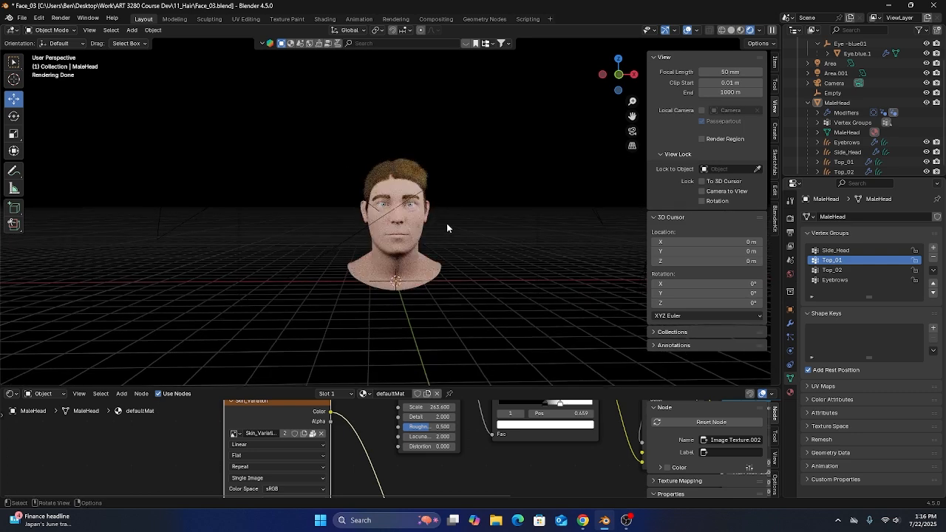